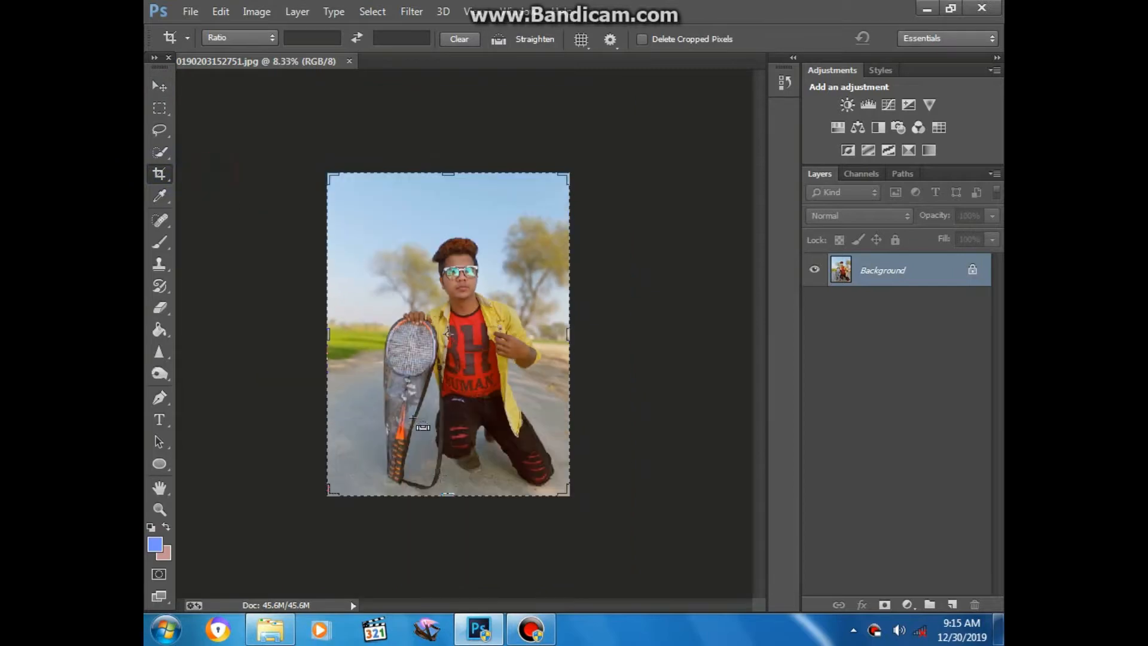
Crop the photo to a waist-up framing, cutting off the lower legs and narrow strips along both sides.
drag(452, 496, 490, 441)
drag(568, 333, 561, 333)
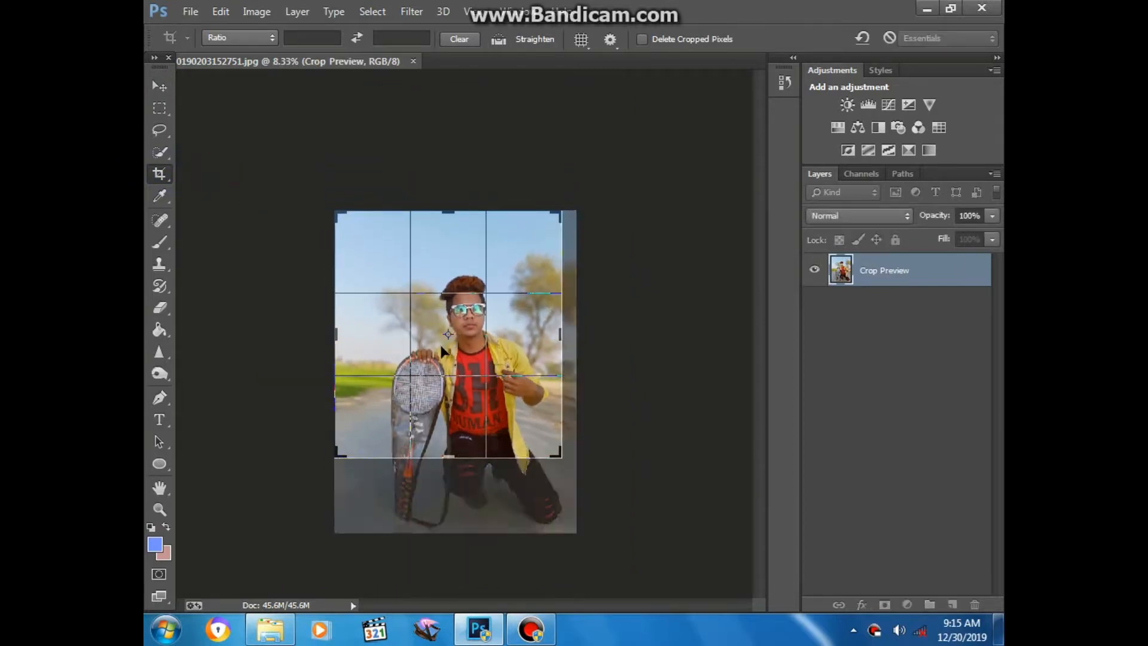
drag(342, 332, 346, 330)
key(Return)
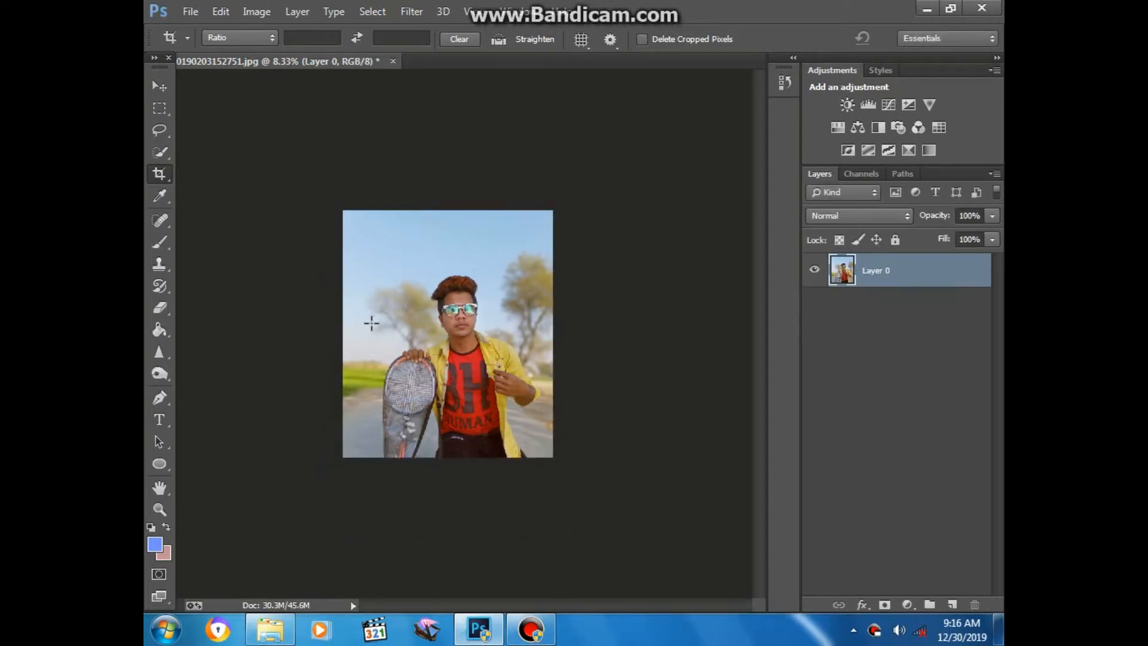
Re-crop the bottom edge of the photo so the frame ends at the thighs, just above the knees.
key(ctrl+plus)
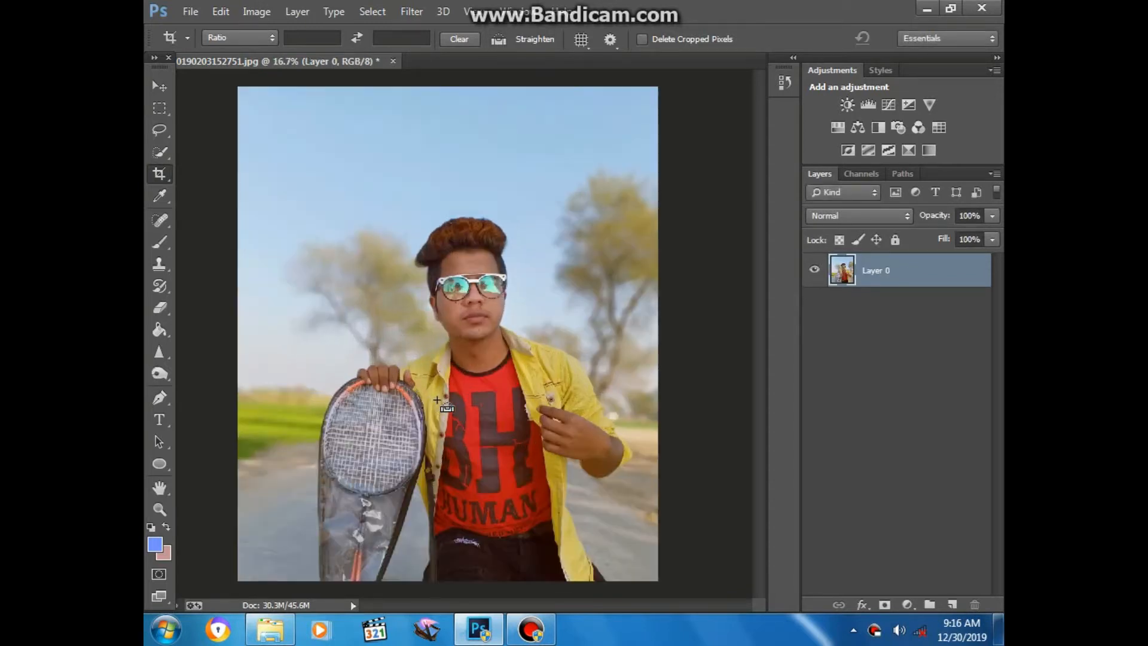
click(440, 399)
drag(448, 523, 448, 543)
key(Return)
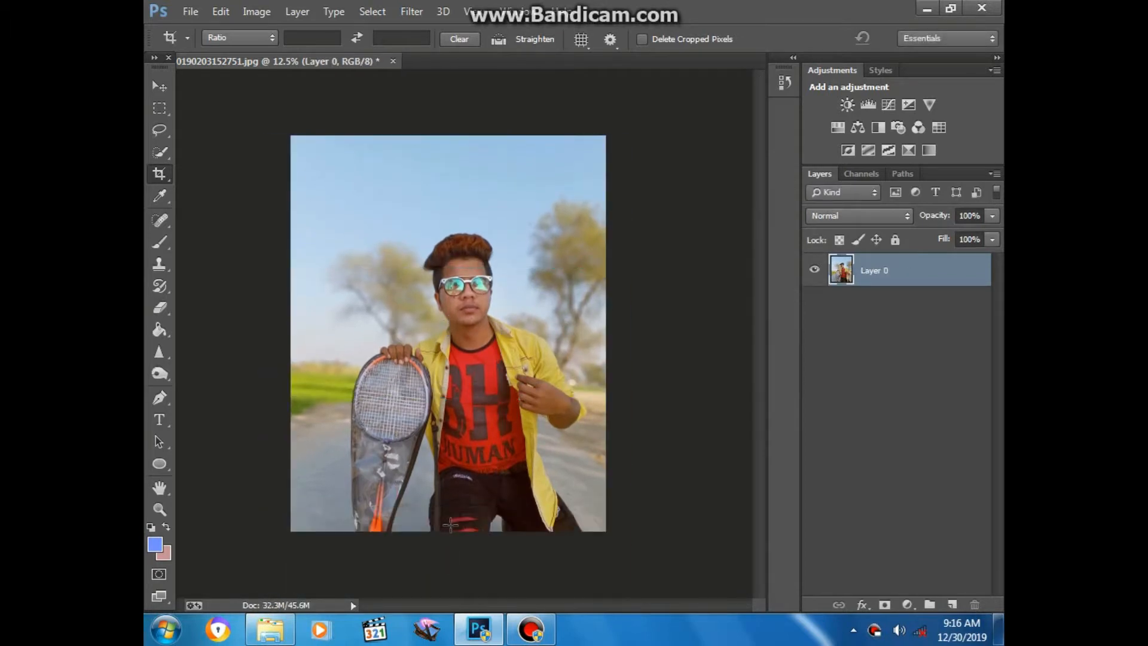
click(463, 510)
drag(449, 531, 450, 508)
key(Return)
Trim a thin strip of sky off the top edge of the photo with the Crop tool.
click(387, 159)
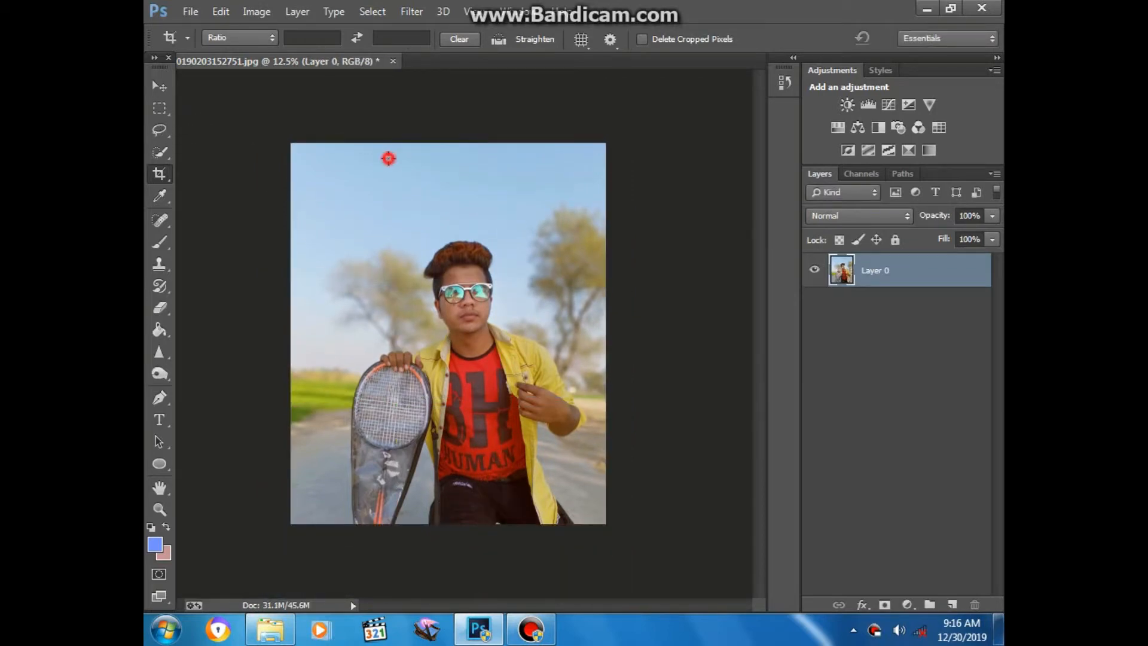
drag(451, 146, 451, 155)
key(Return)
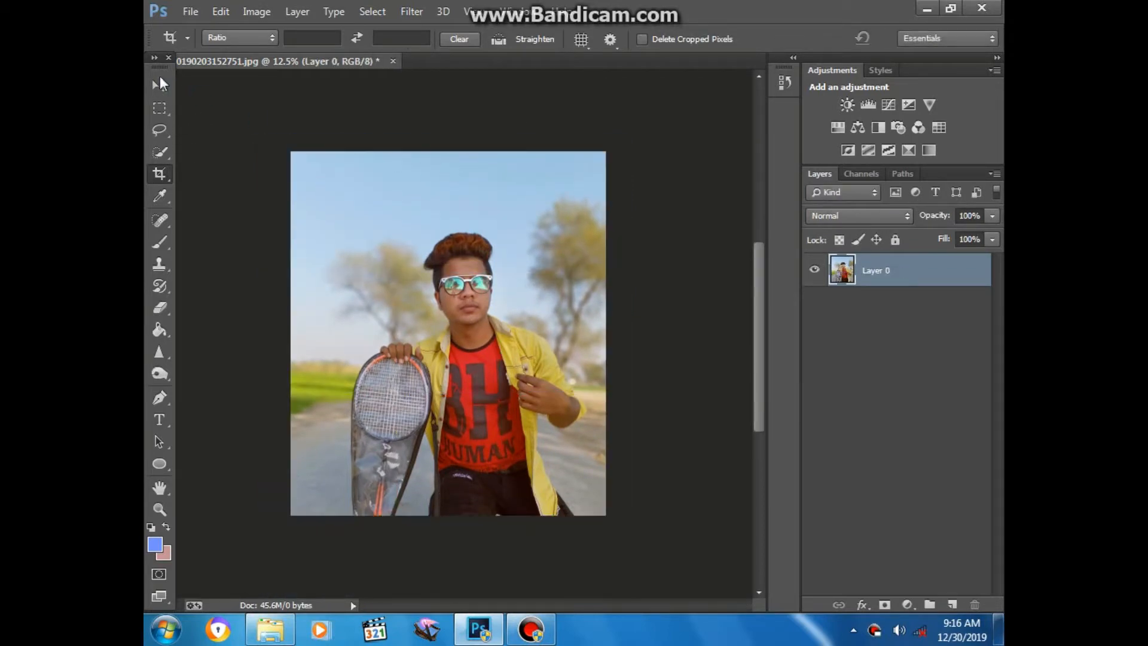
Crop both sides of the photo slightly to a width of about 40.3 in.
click(162, 87)
click(160, 175)
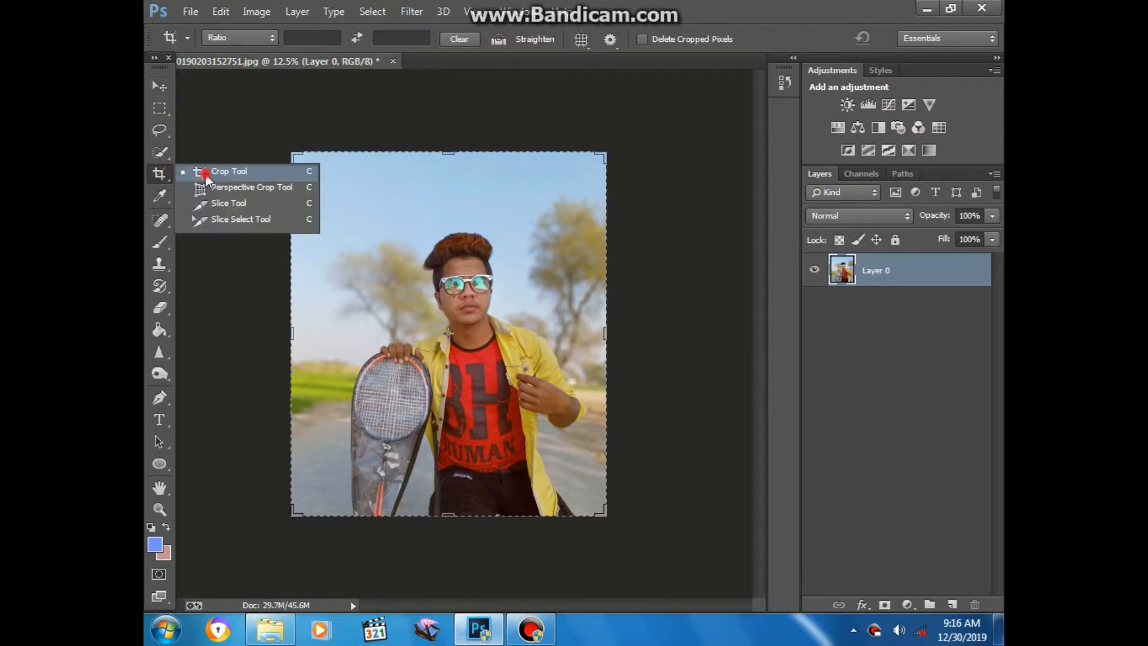
click(216, 172)
click(295, 328)
drag(295, 328, 299, 331)
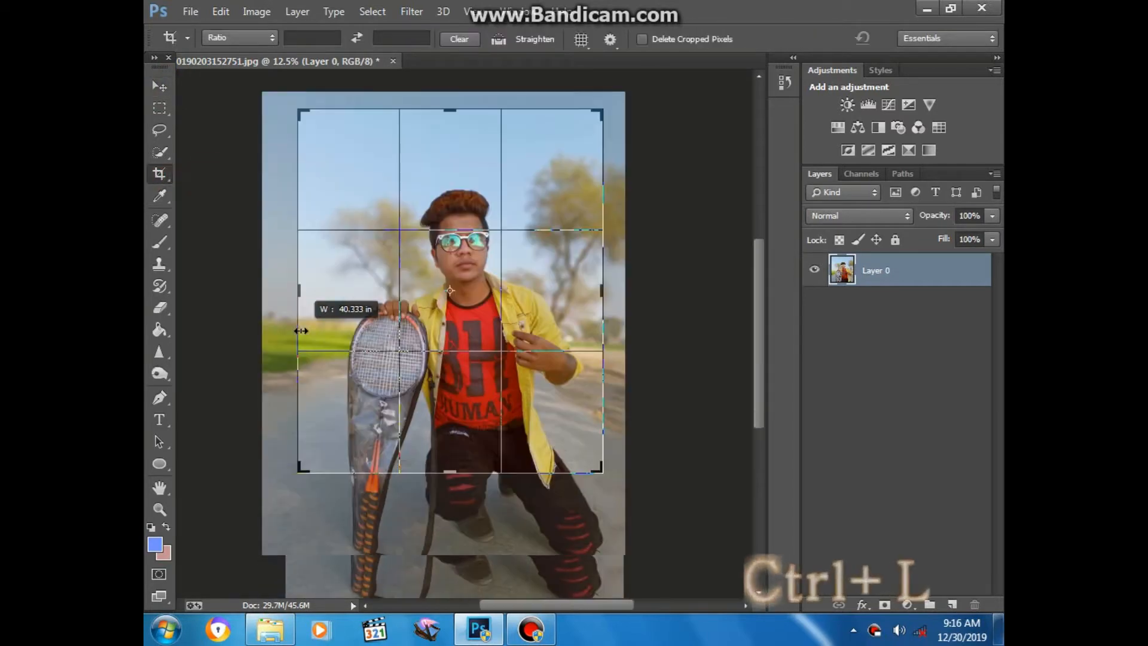
key(Return)
click(160, 86)
Brighten the photo with Levels, setting the midtone input to 1.26 and the white input to 239.
key(ctrl+plus)
key(ctrl+plus)
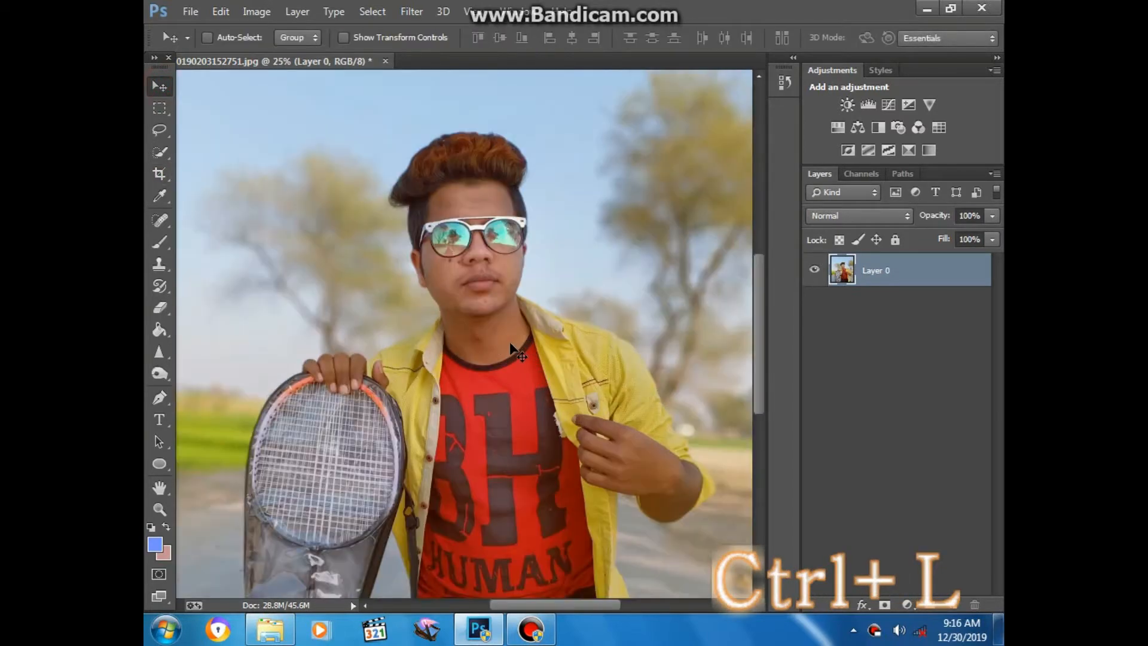
key(ctrl+minus)
key(ctrl+minus)
key(ctrl+l)
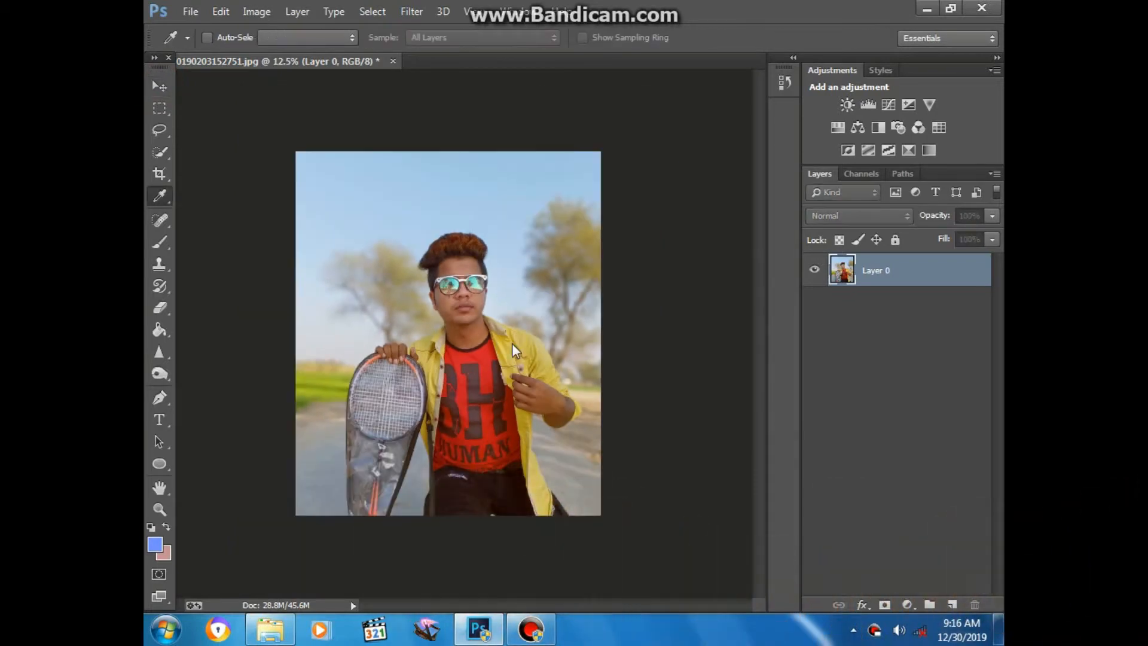
drag(790, 345, 782, 345)
key(ctrl+plus)
key(ctrl+plus)
key(ctrl+plus)
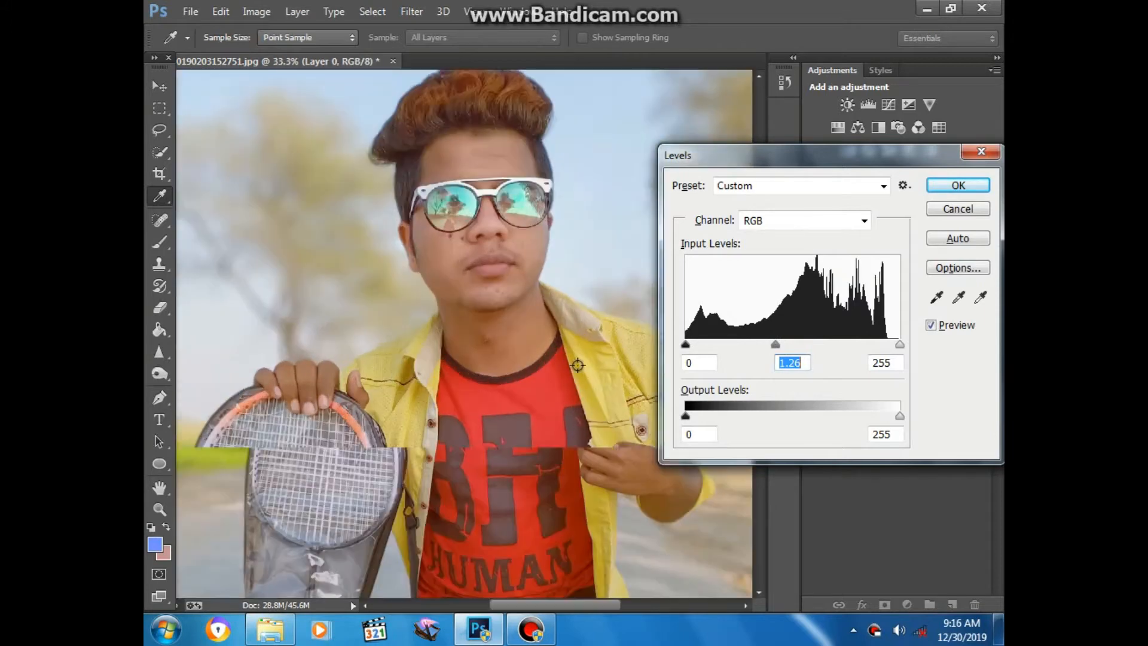
drag(900, 345, 885, 344)
click(954, 186)
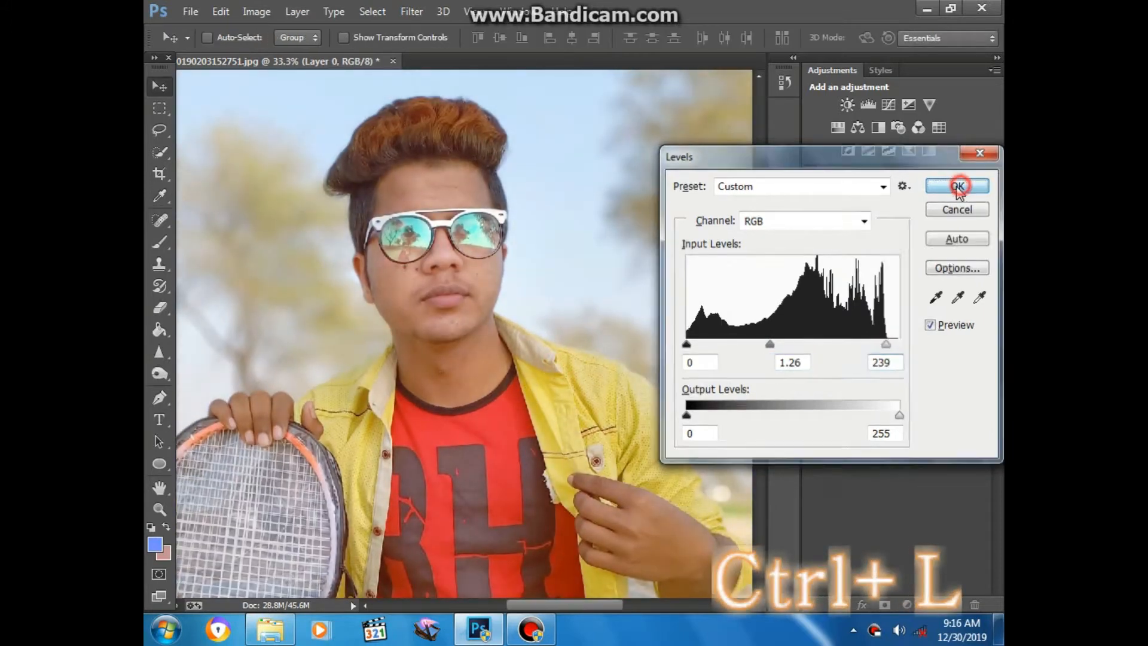
Deepen the shadows with a second Levels adjustment, setting the black input level to 21.
key(v)
key(ctrl+minus)
key(ctrl+minus)
key(i)
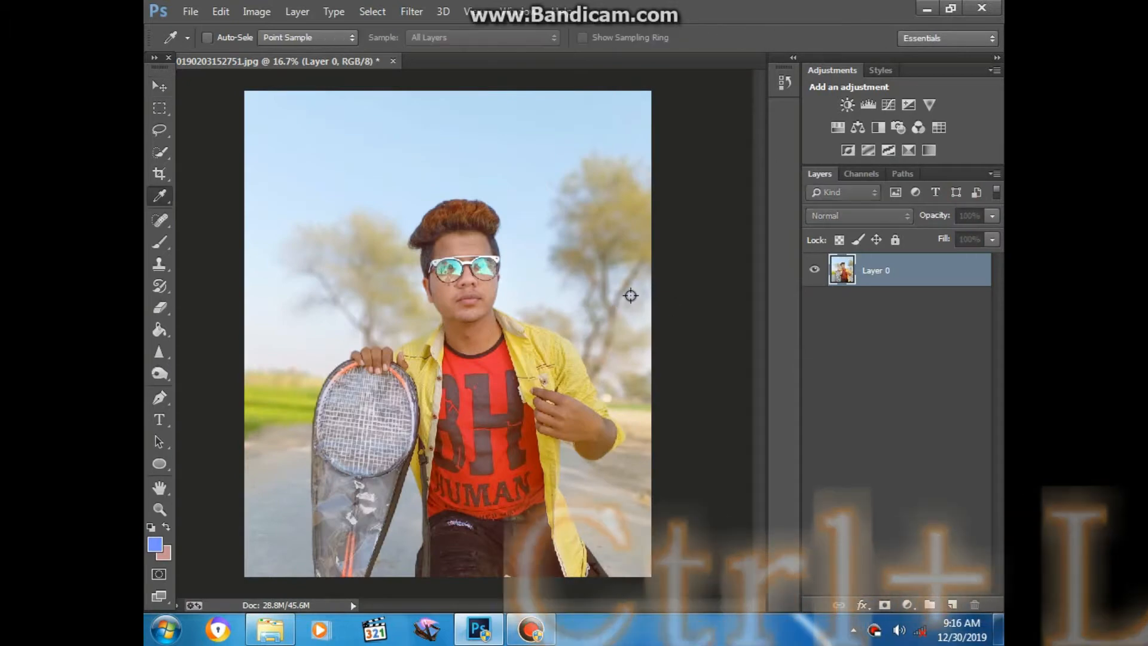
key(ctrl+l)
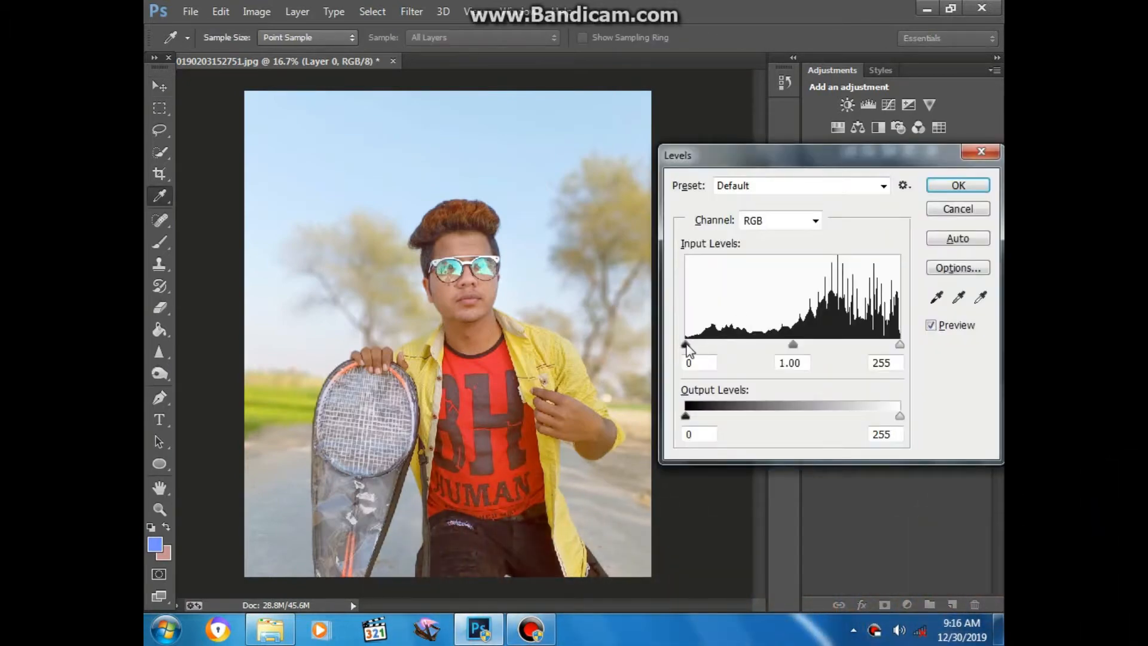
drag(687, 346, 700, 346)
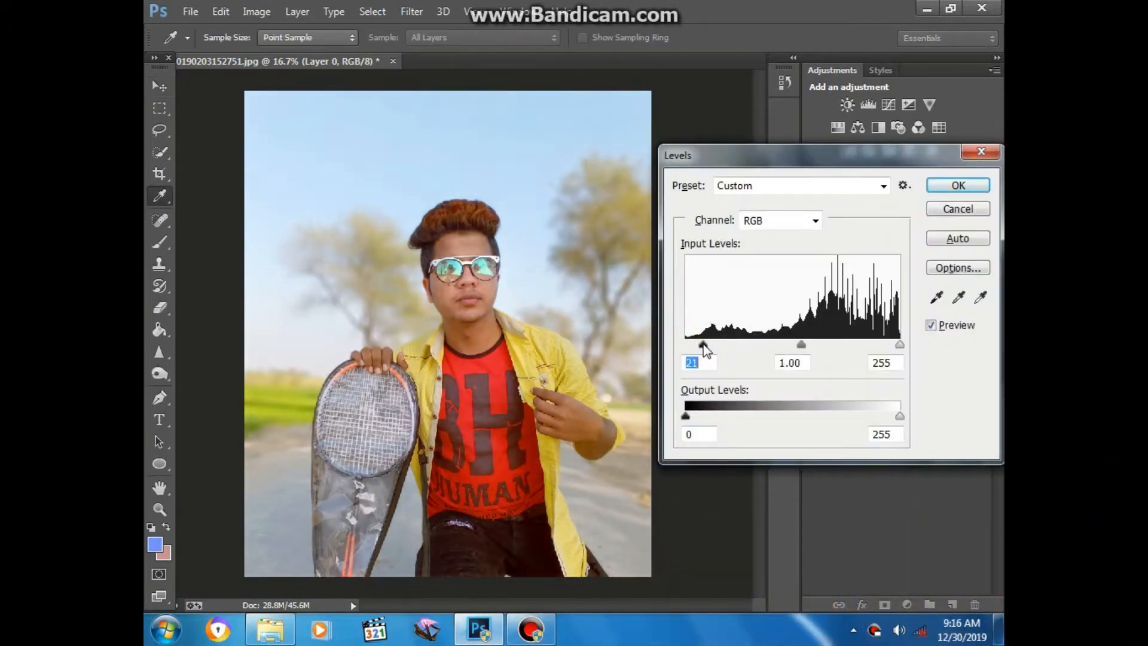
click(959, 186)
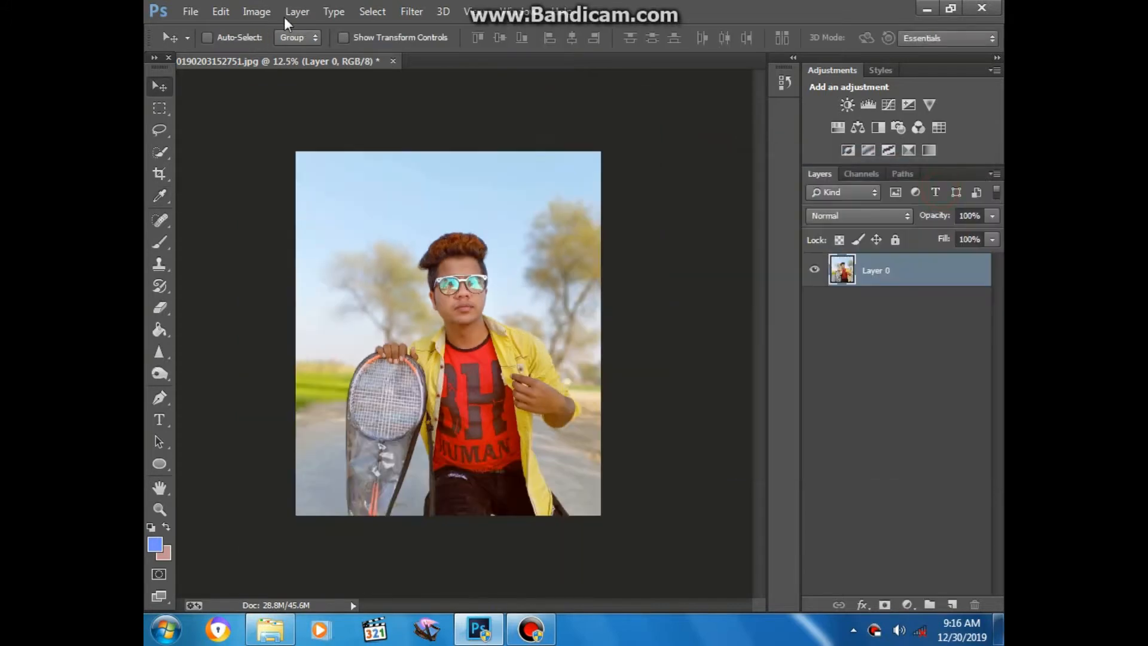
Start a Selective Color adjustment and lower the Black amount for the Reds to lighten the skin and shirt.
click(257, 11)
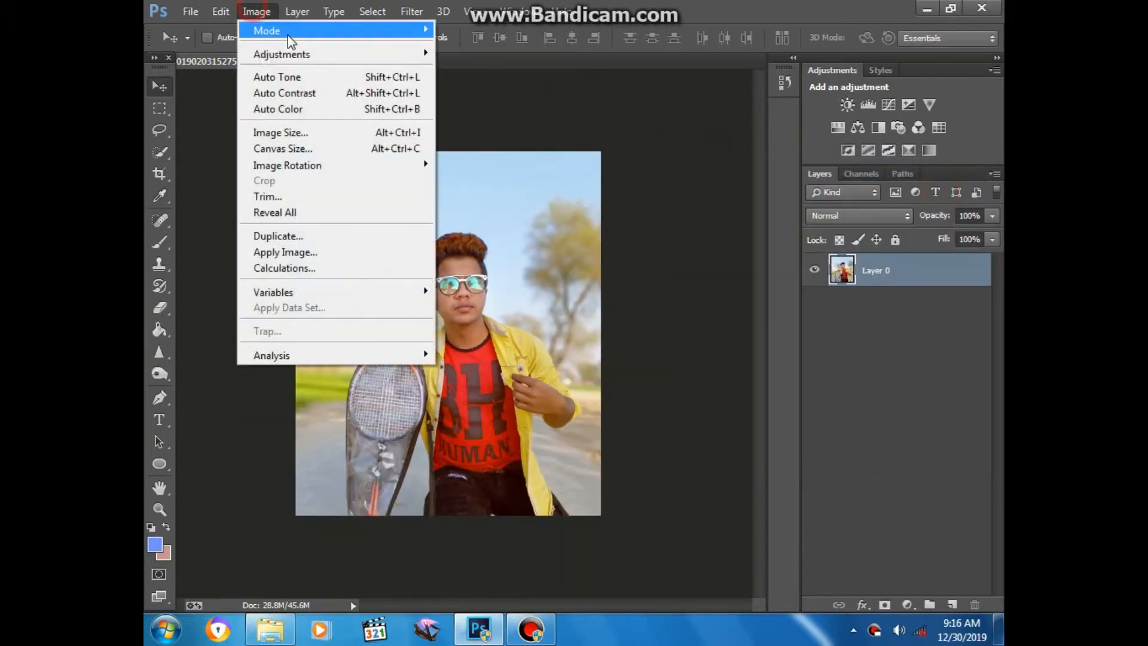
click(308, 52)
click(538, 308)
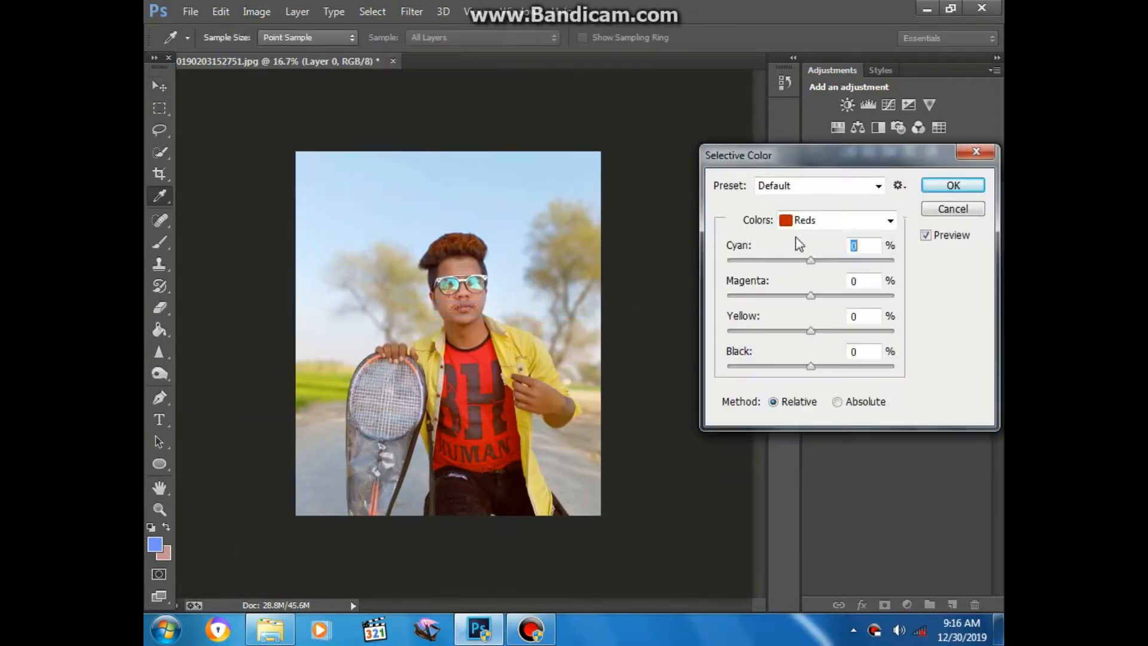
key(ctrl+plus)
click(812, 221)
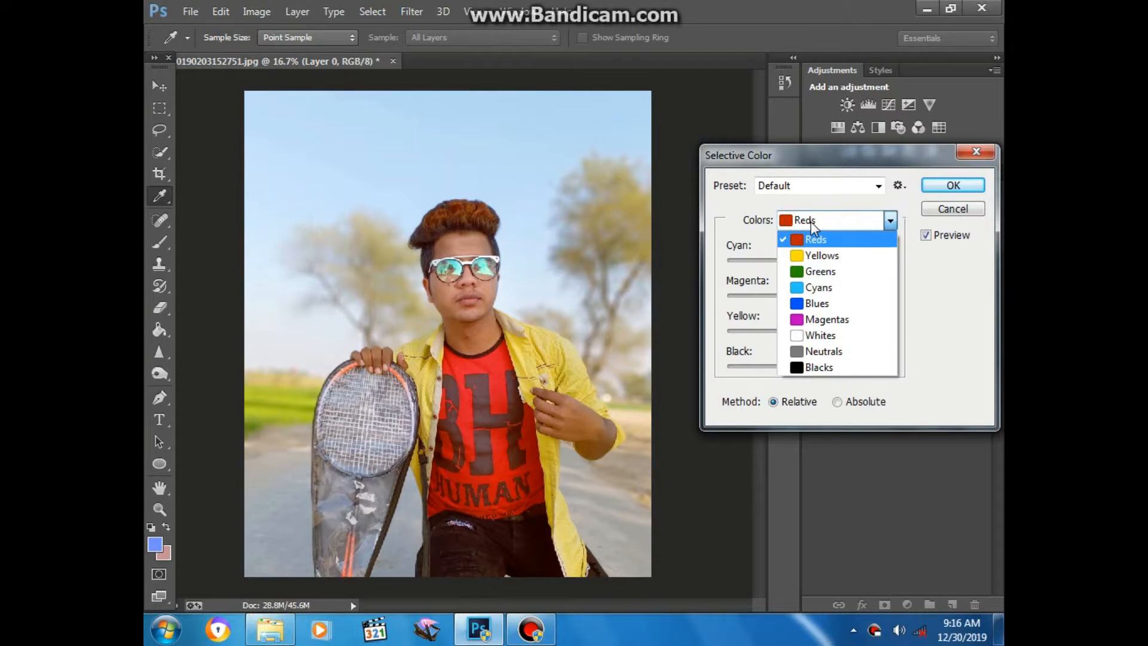
click(812, 237)
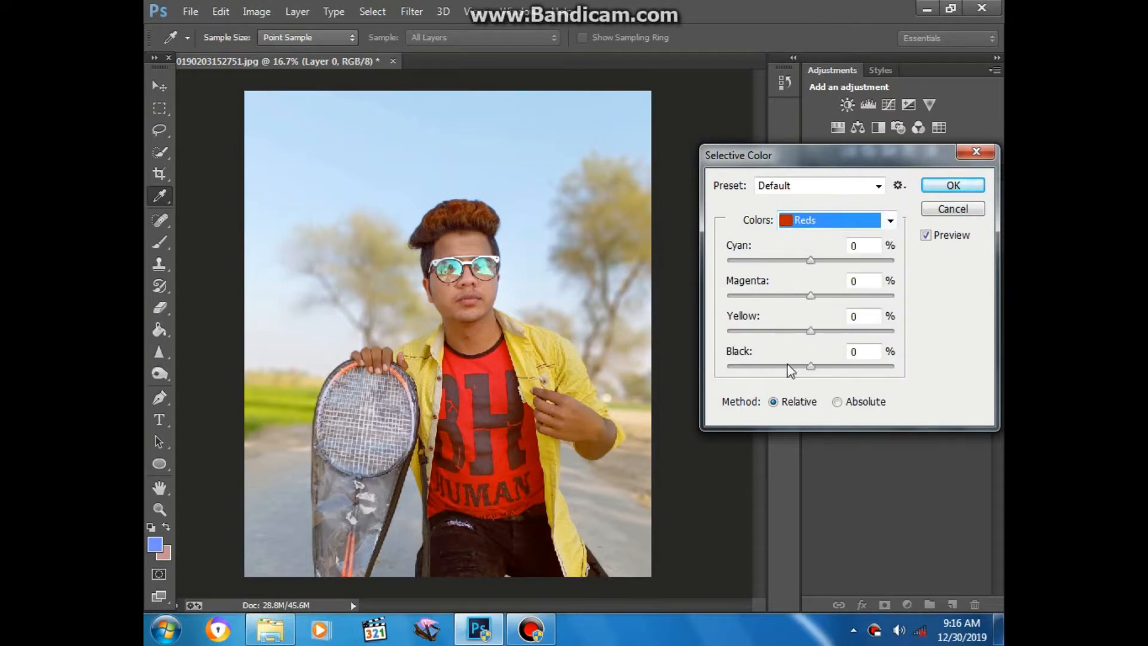
click(789, 366)
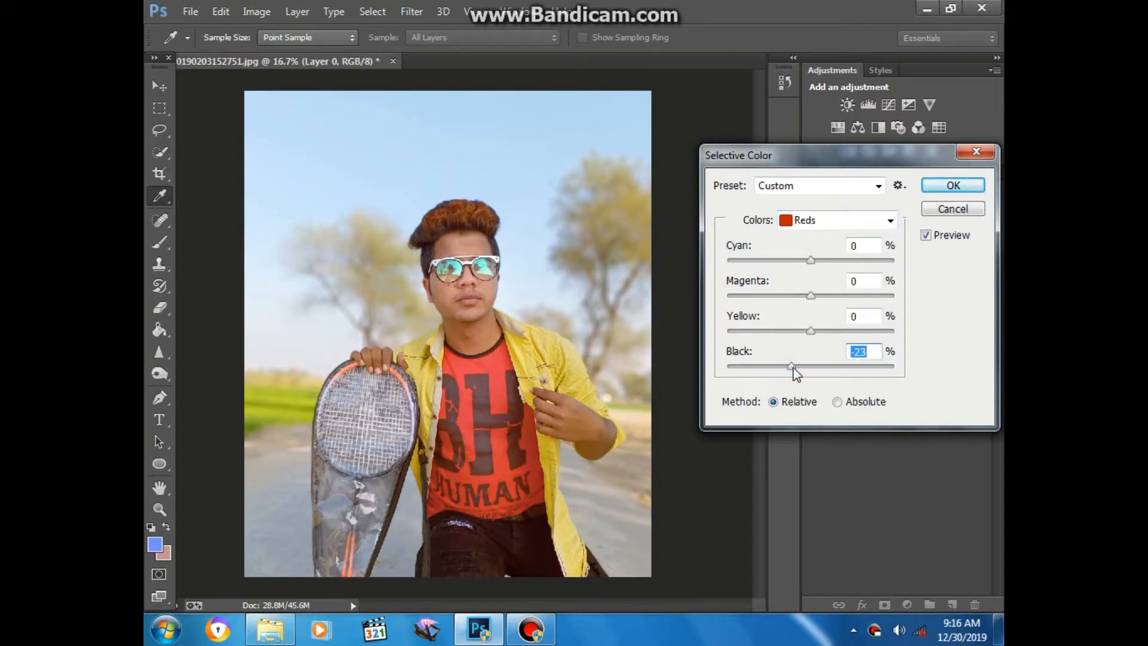
click(798, 367)
Set the Black amount of the Yellows to -27% in the Selective Color adjustment.
click(819, 223)
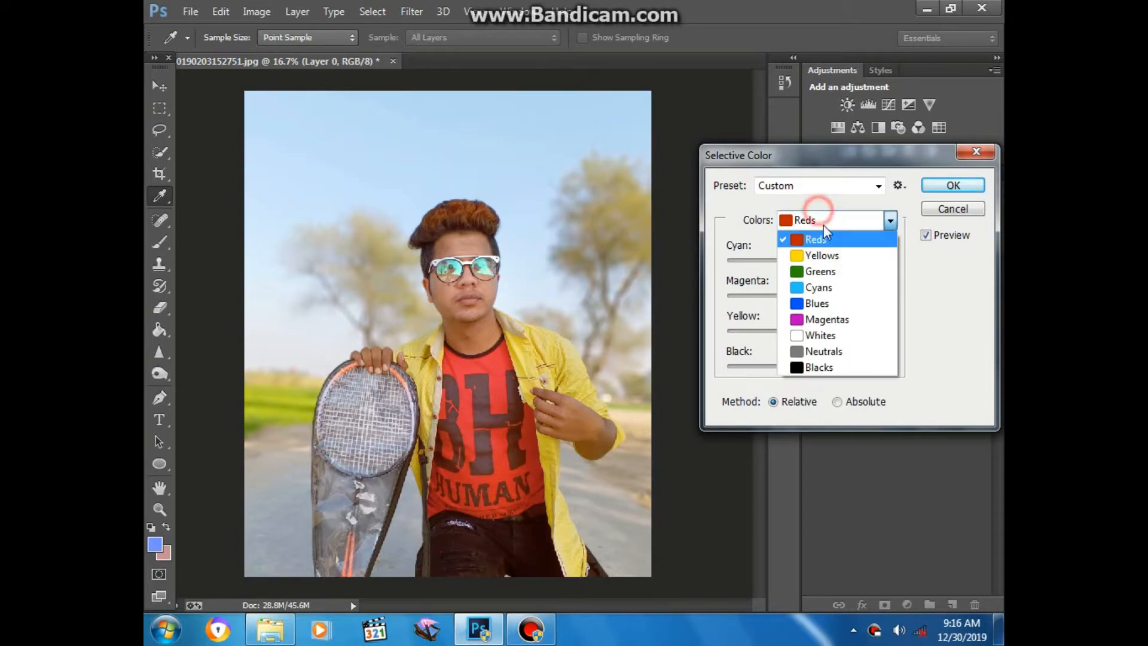
click(821, 252)
click(794, 366)
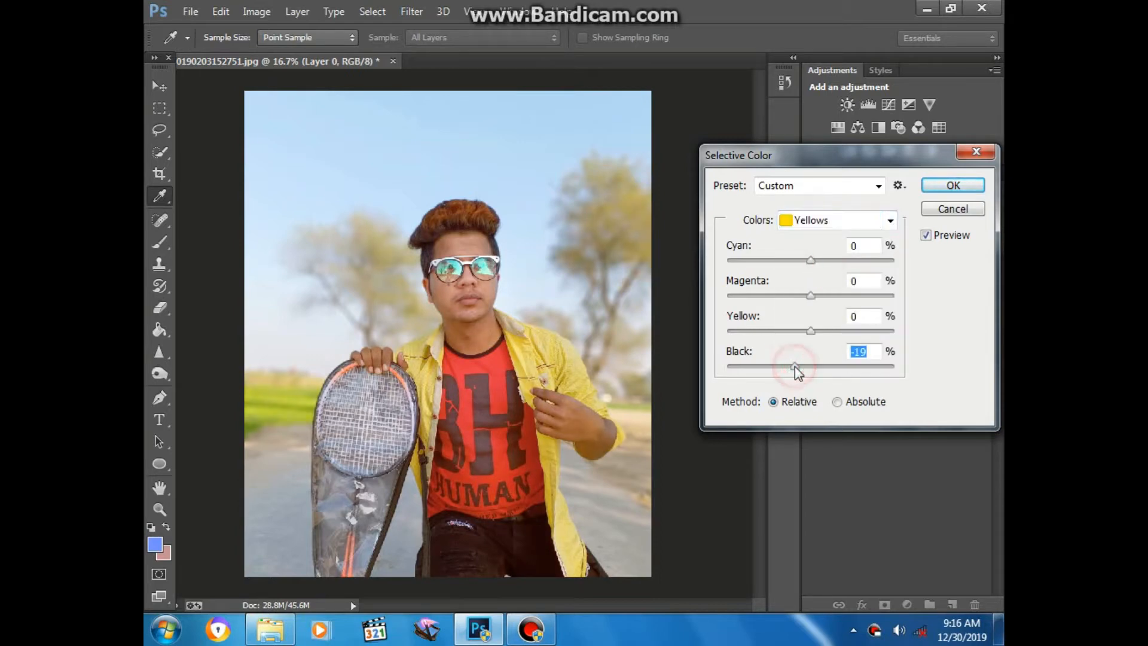
click(788, 367)
ctrl+click(453, 340)
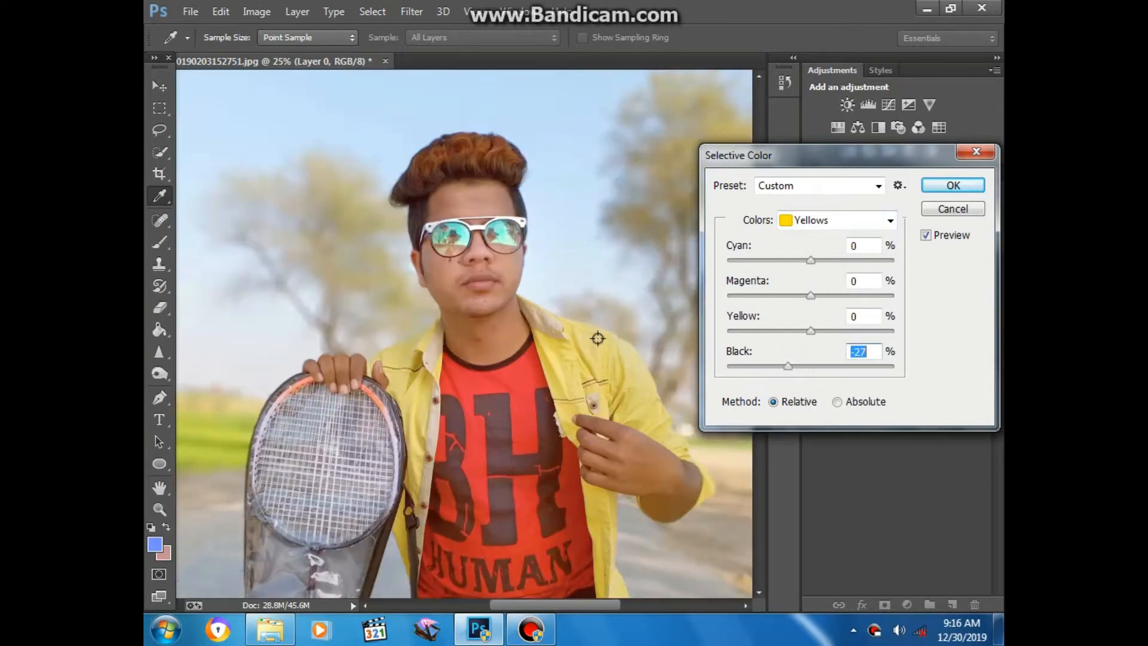
ctrl+click(558, 313)
Raise Black slightly for the Neutrals, set it to +8% for the Blacks, and apply the Selective Color adjustment.
click(838, 220)
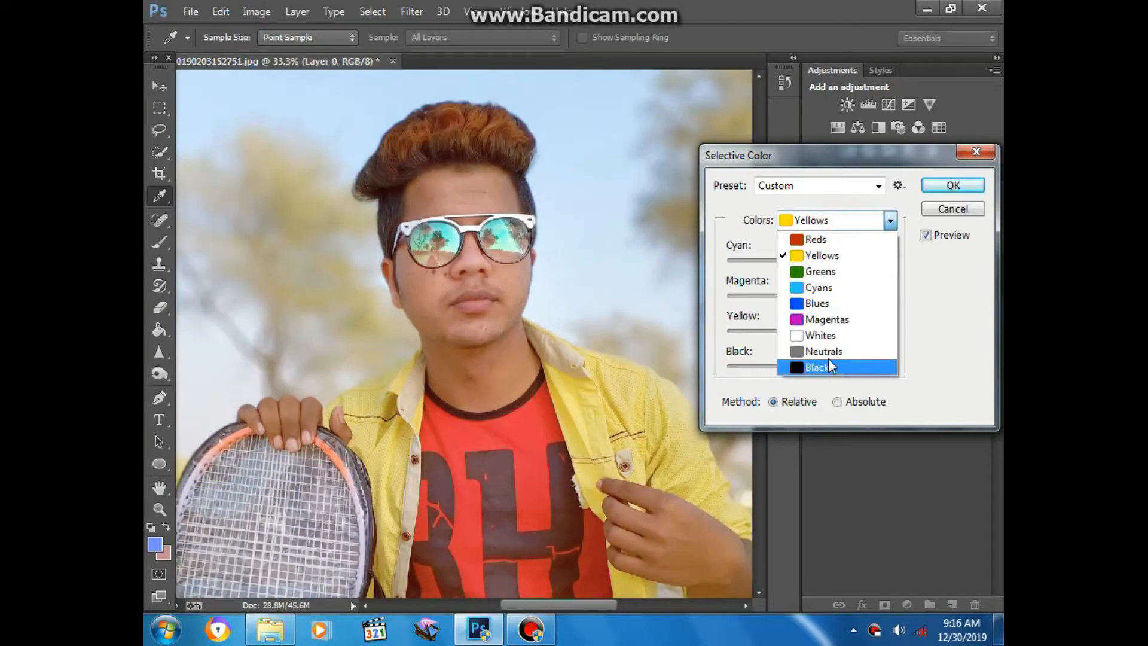
click(828, 357)
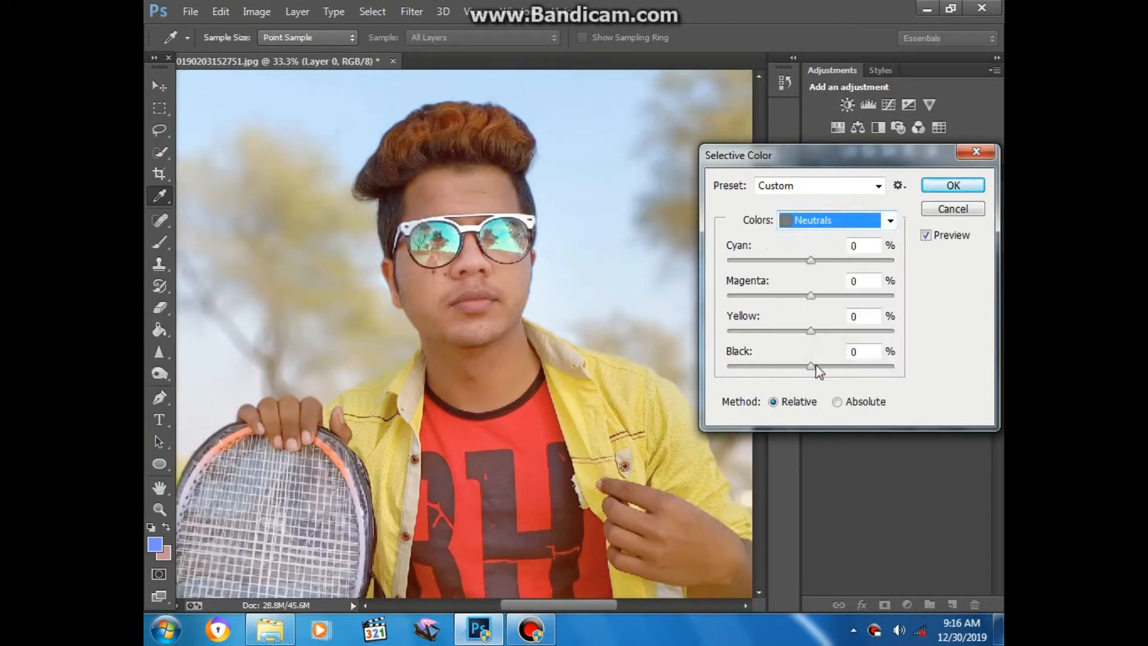
click(815, 366)
click(812, 221)
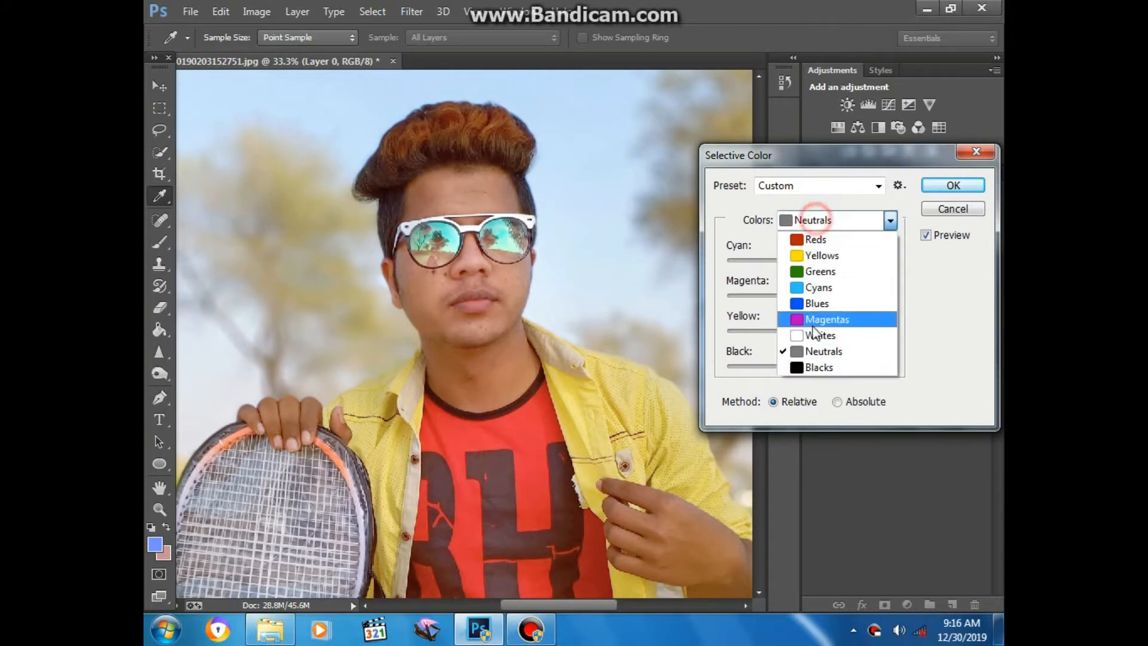
click(816, 366)
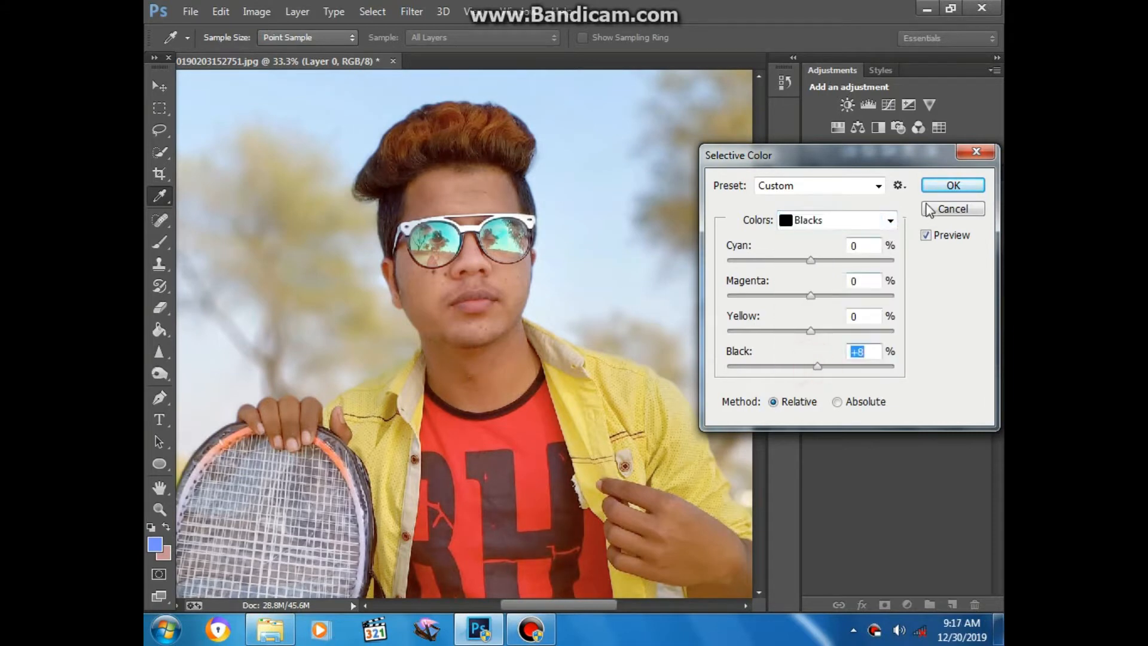
click(945, 182)
Open the photo in the Camera Raw filter and reduce Highlights to -100.
key(ctrl+minus)
key(ctrl+minus)
key(ctrl+minus)
key(ctrl+minus)
key(ctrl+plus)
key(ctrl+plus)
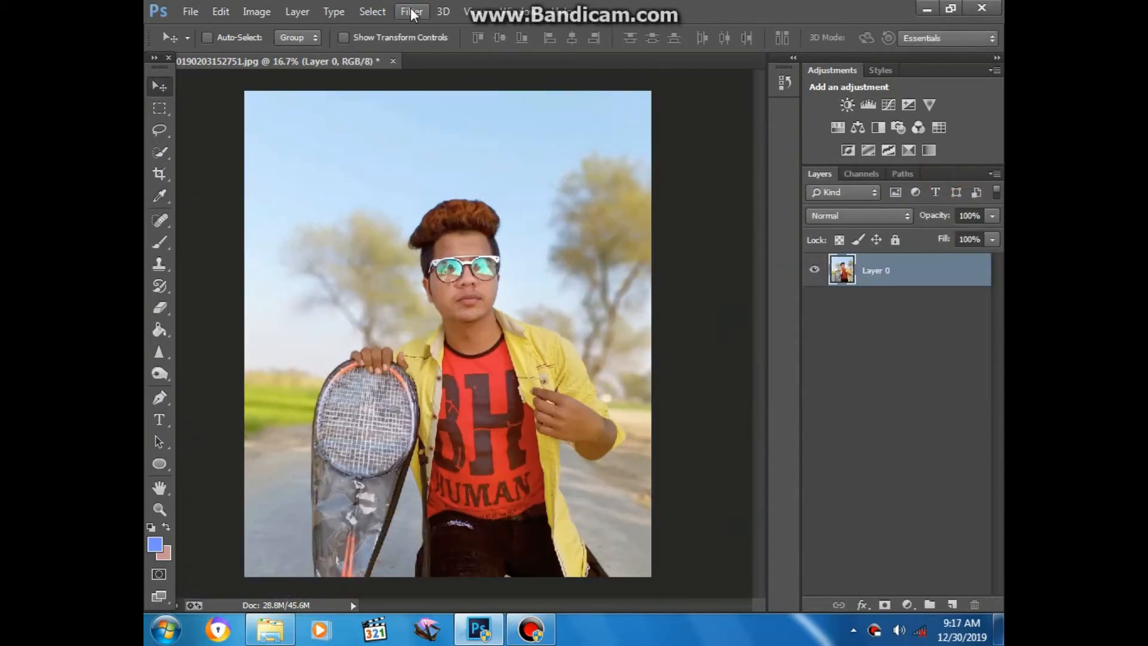
click(412, 13)
click(478, 107)
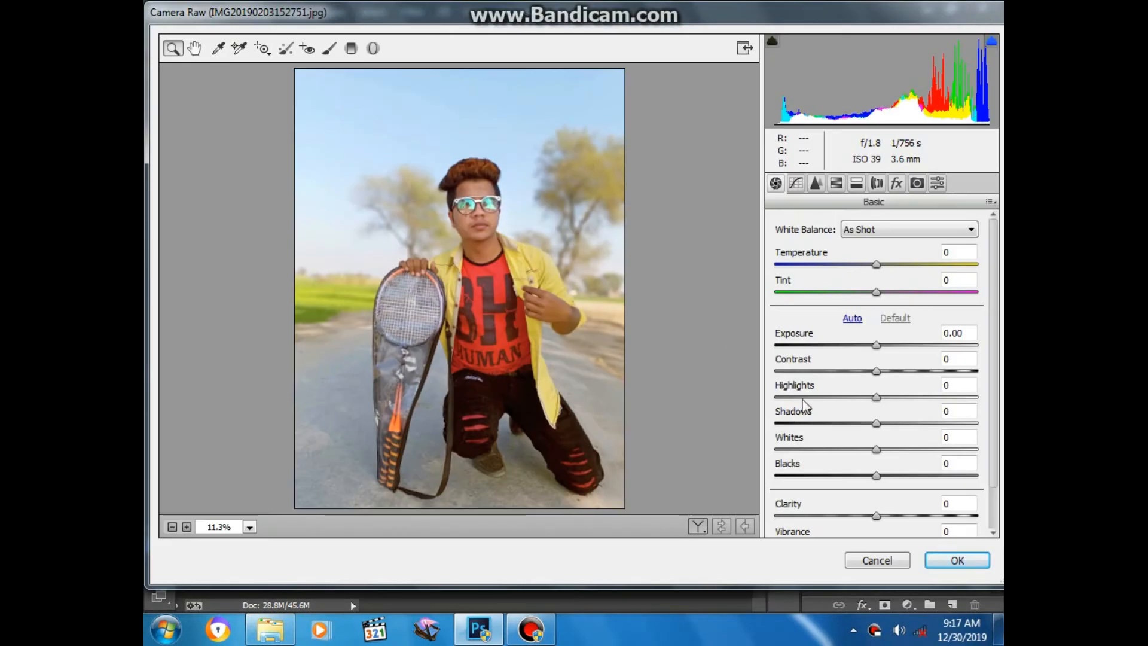
drag(802, 395, 729, 399)
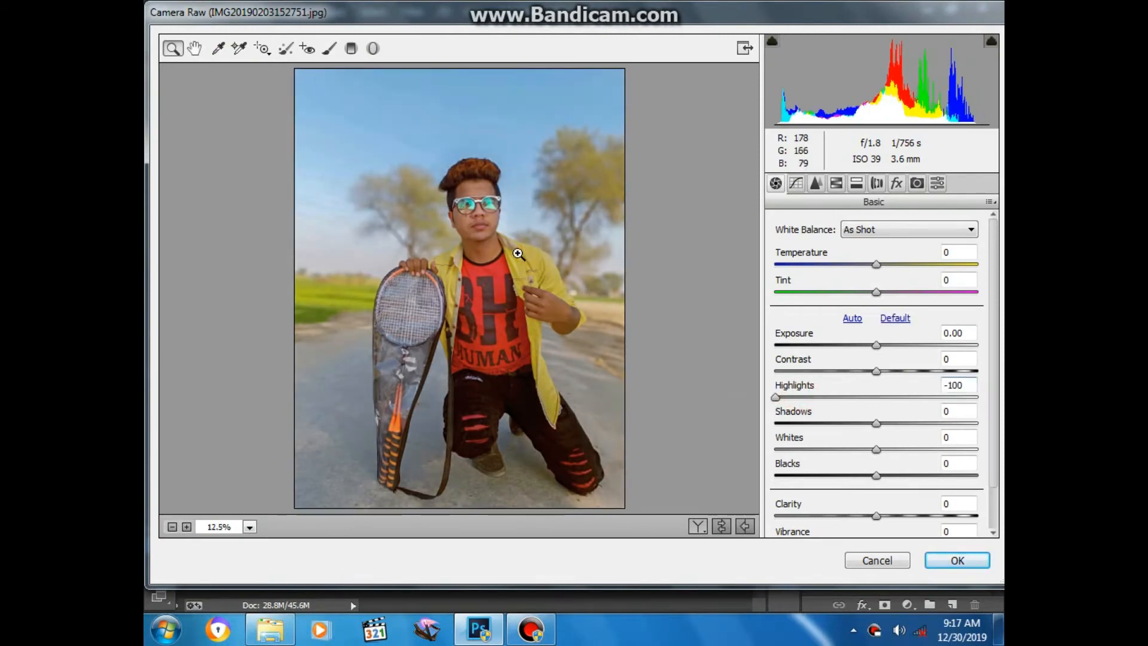
Set Shadows to +37, Blacks to +43 and Contrast to about +25 in the Camera Raw basic adjustments.
click(511, 237)
drag(895, 422, 914, 424)
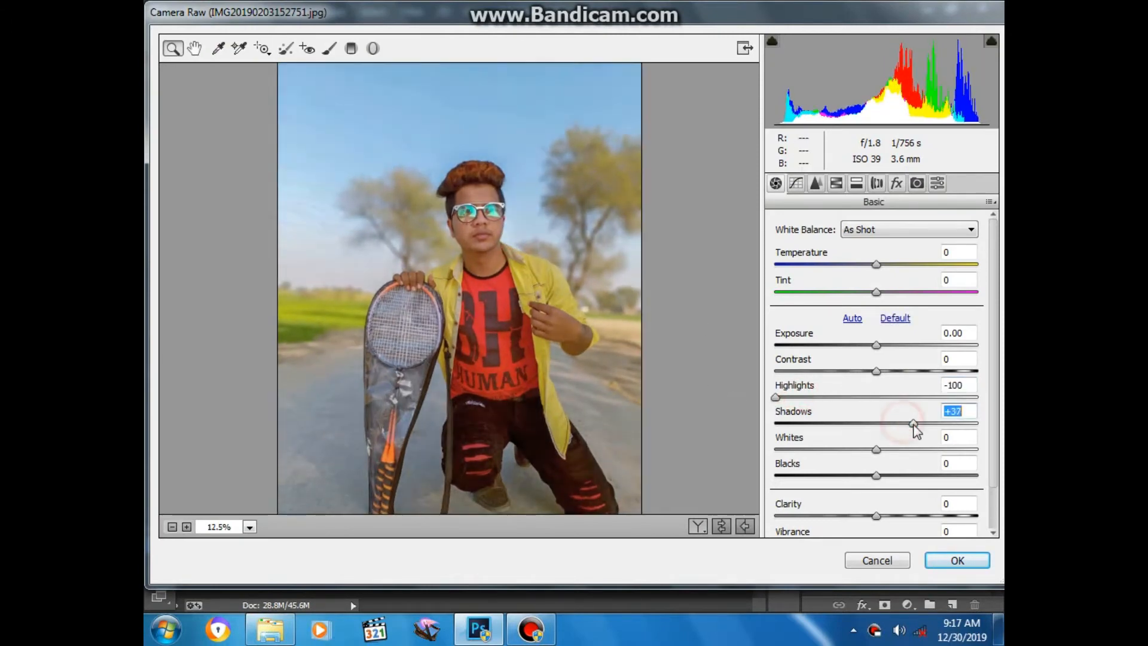
click(919, 475)
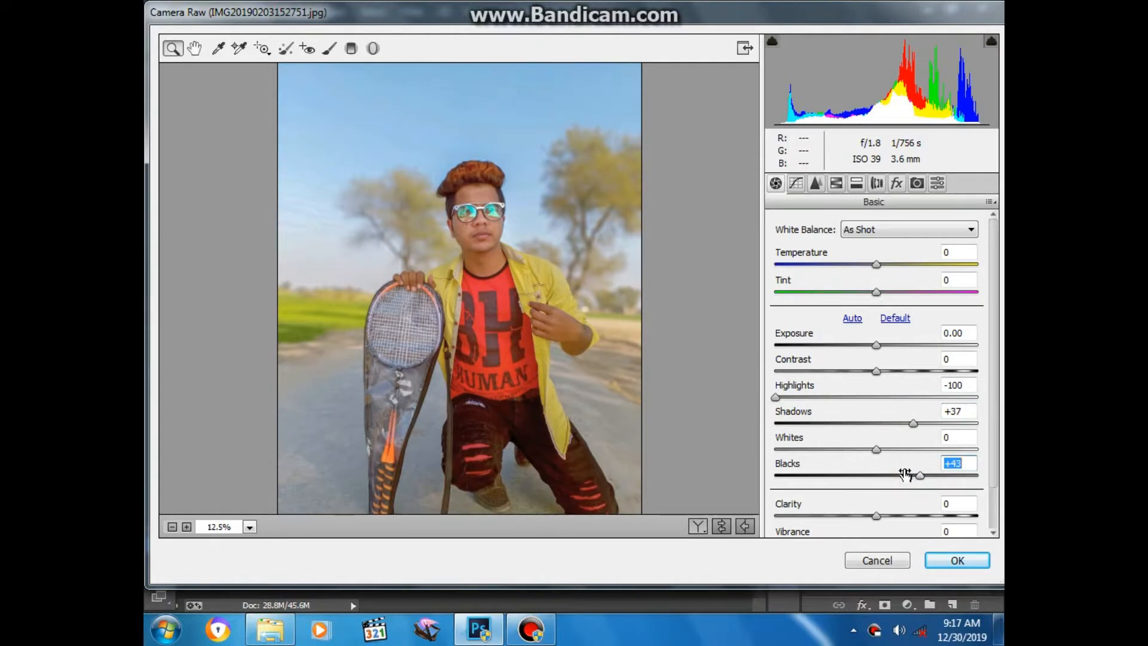
key(ctrl+plus)
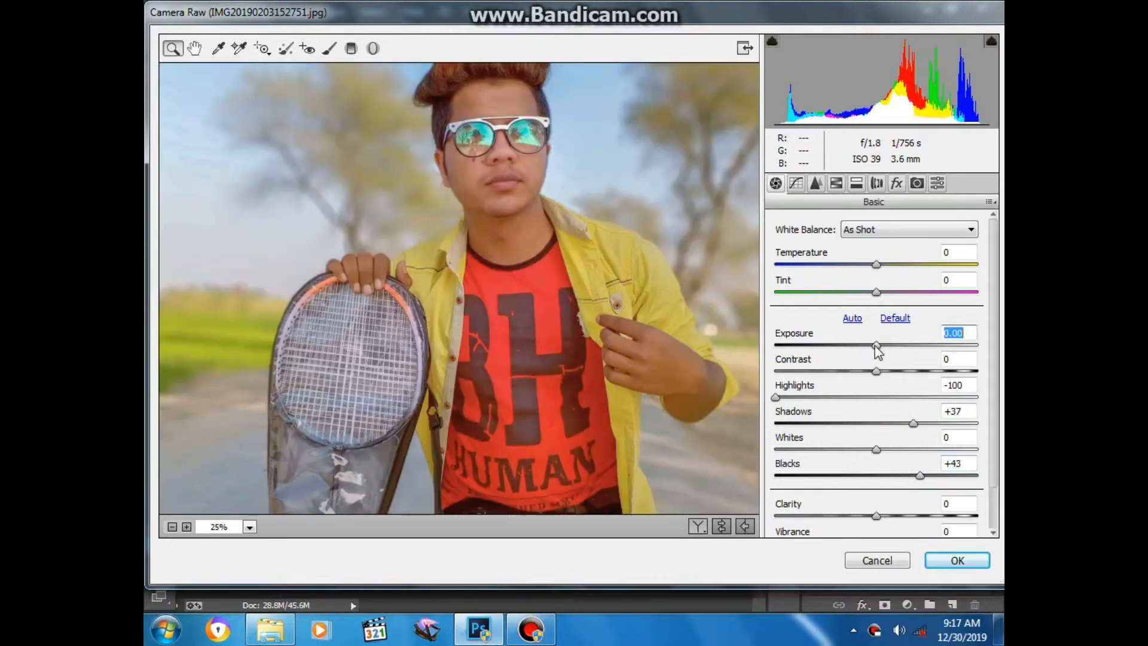
click(902, 372)
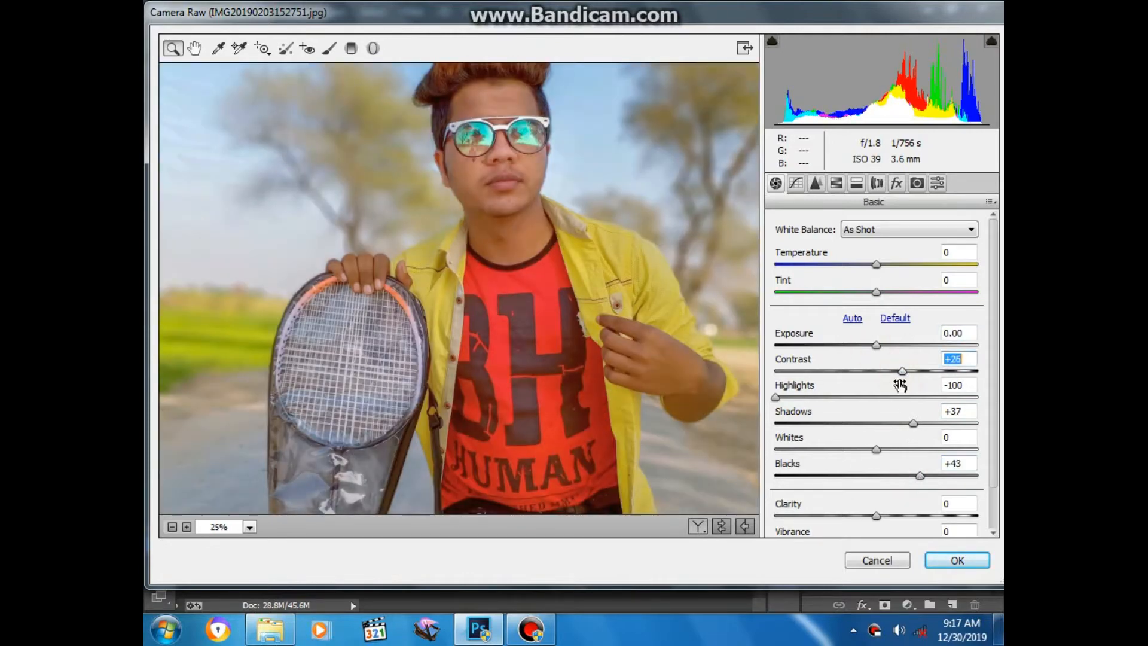
Set Clarity to +11 and raise the HSL saturation of Yellows to +34 and Greens to +100.
key(ctrl+minus)
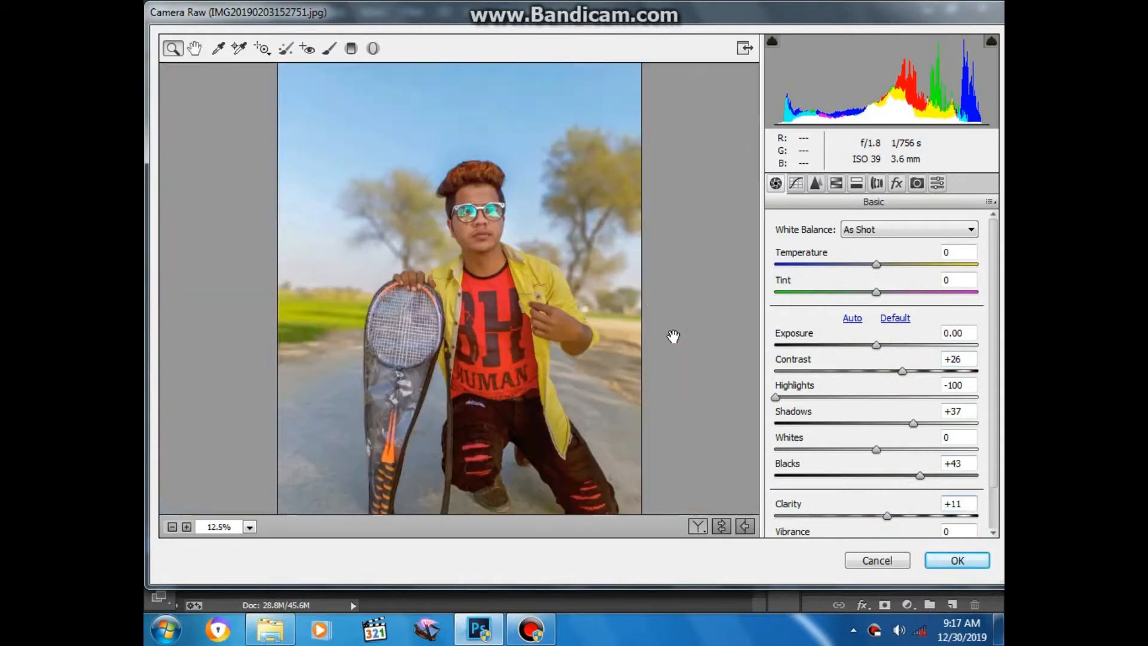
click(542, 269)
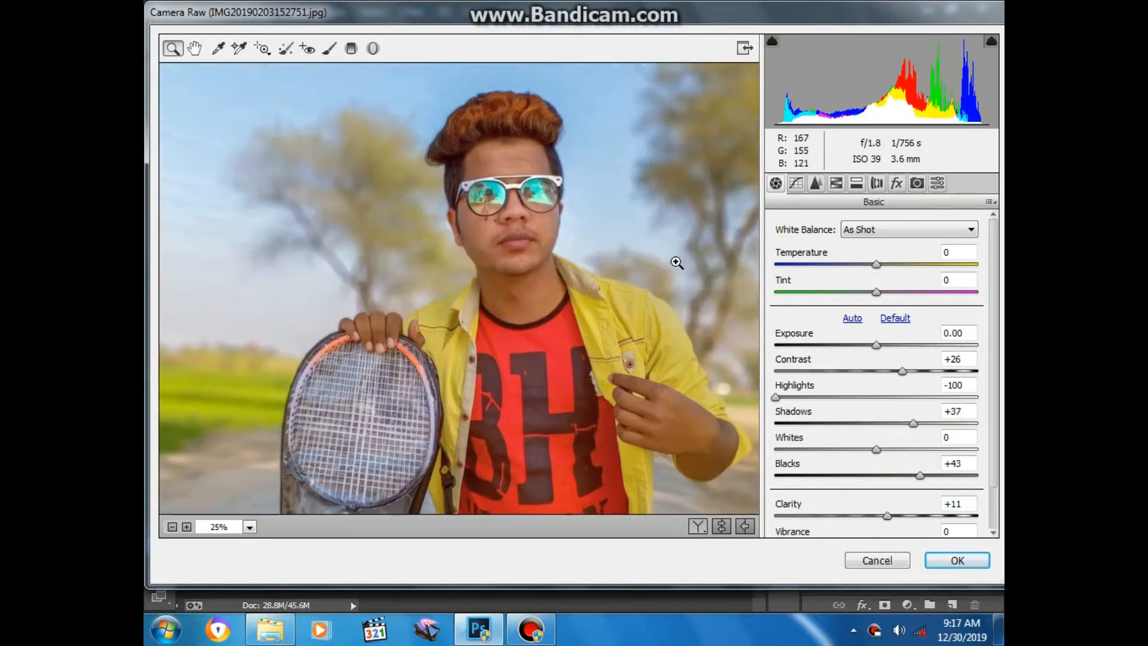
click(836, 183)
key(ctrl+minus)
click(824, 248)
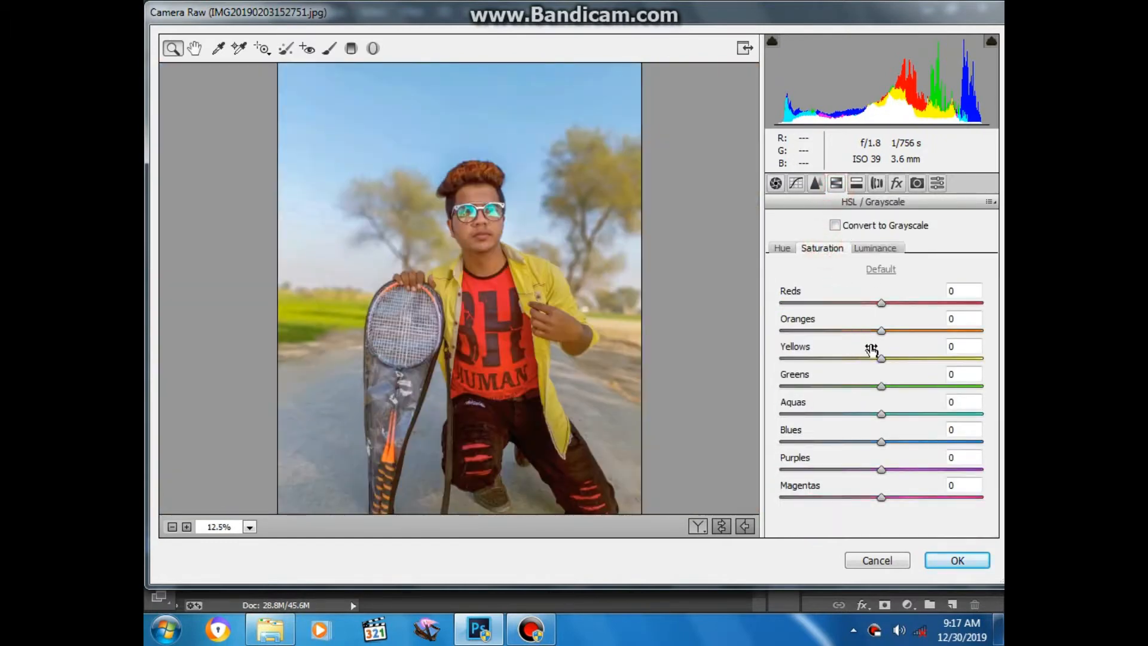
drag(868, 360, 984, 386)
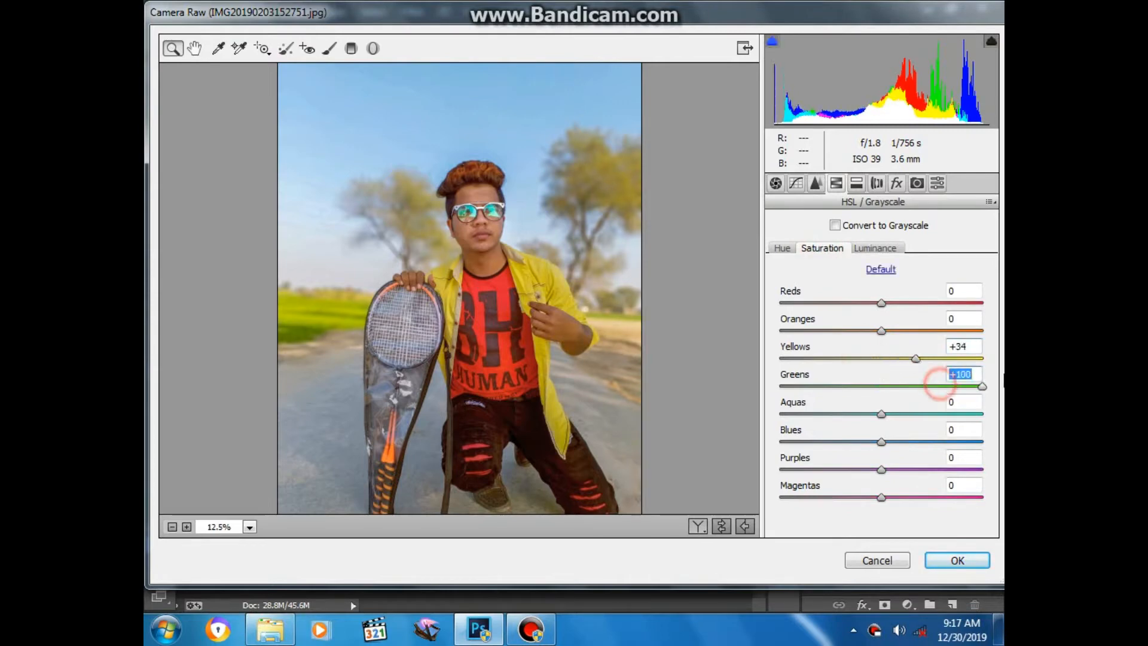
key(ctrl+plus)
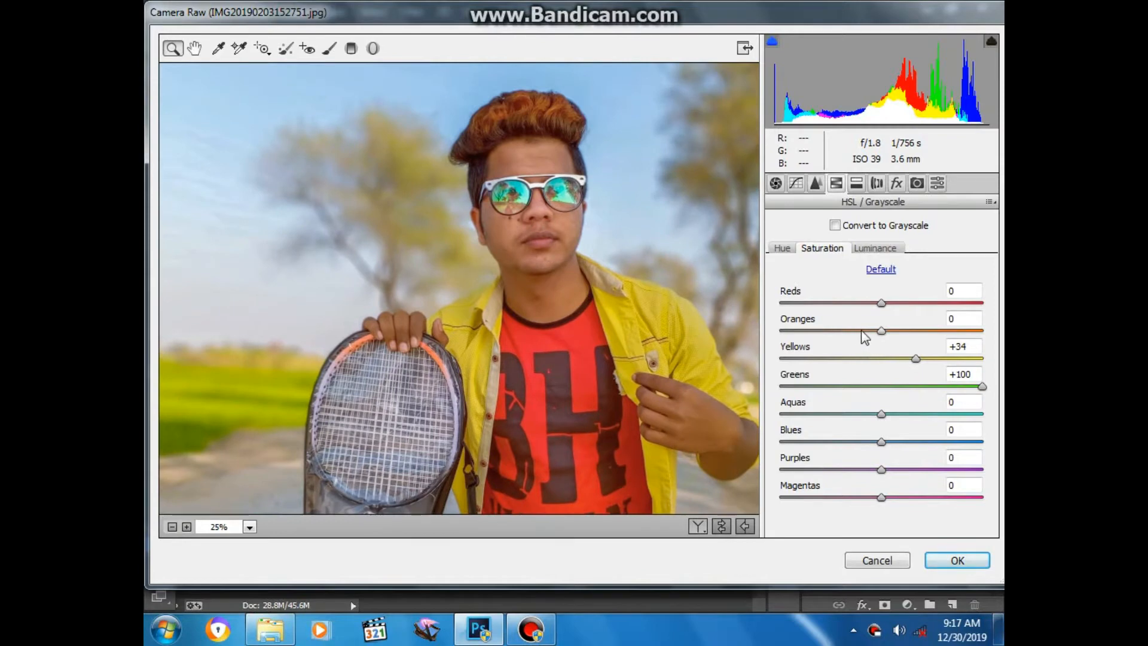
Lower the Oranges saturation to -23, set the Oranges luminance to +20 and slightly raise the Reds luminance.
click(861, 330)
click(876, 250)
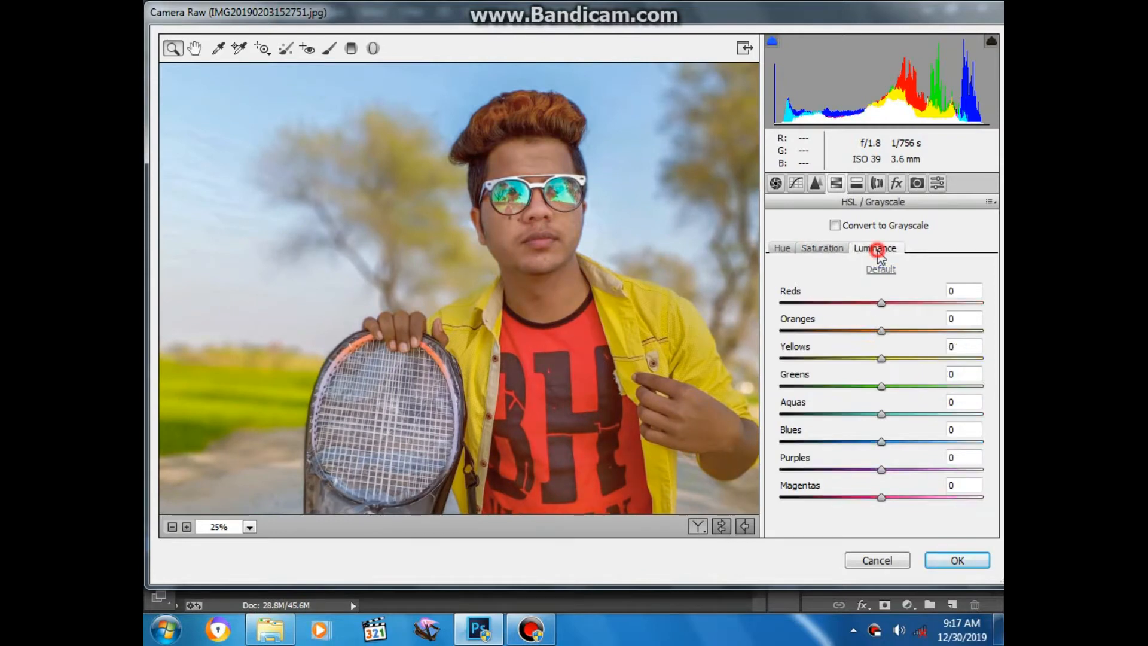
click(901, 331)
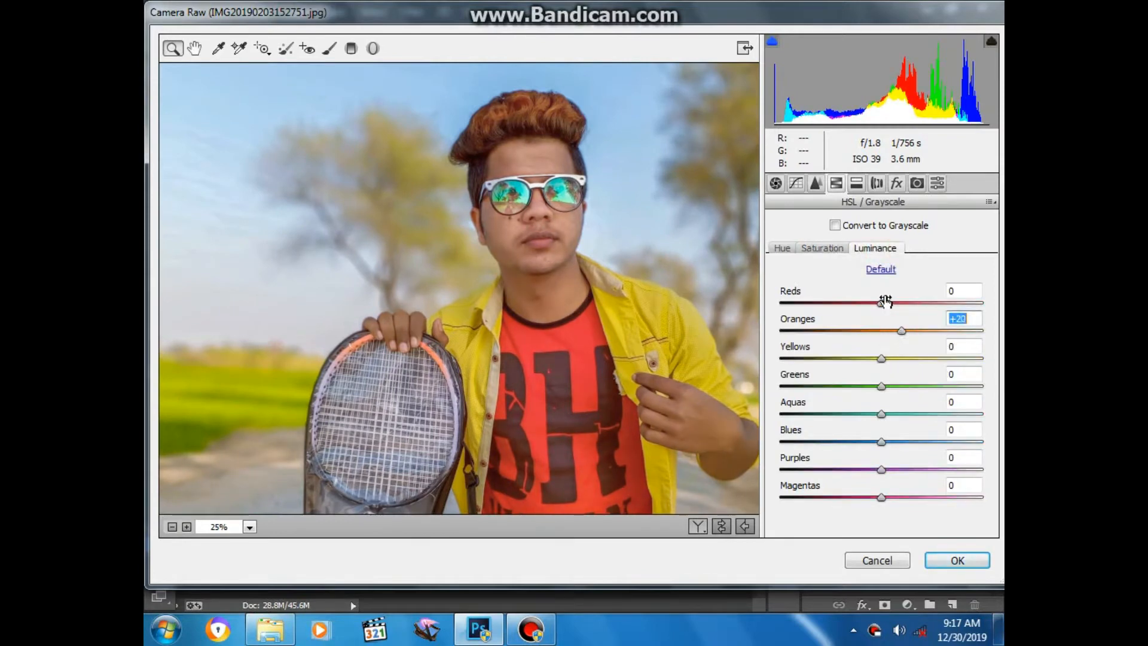
click(904, 303)
Raise the HSL saturation of the Reds to +44.
click(822, 248)
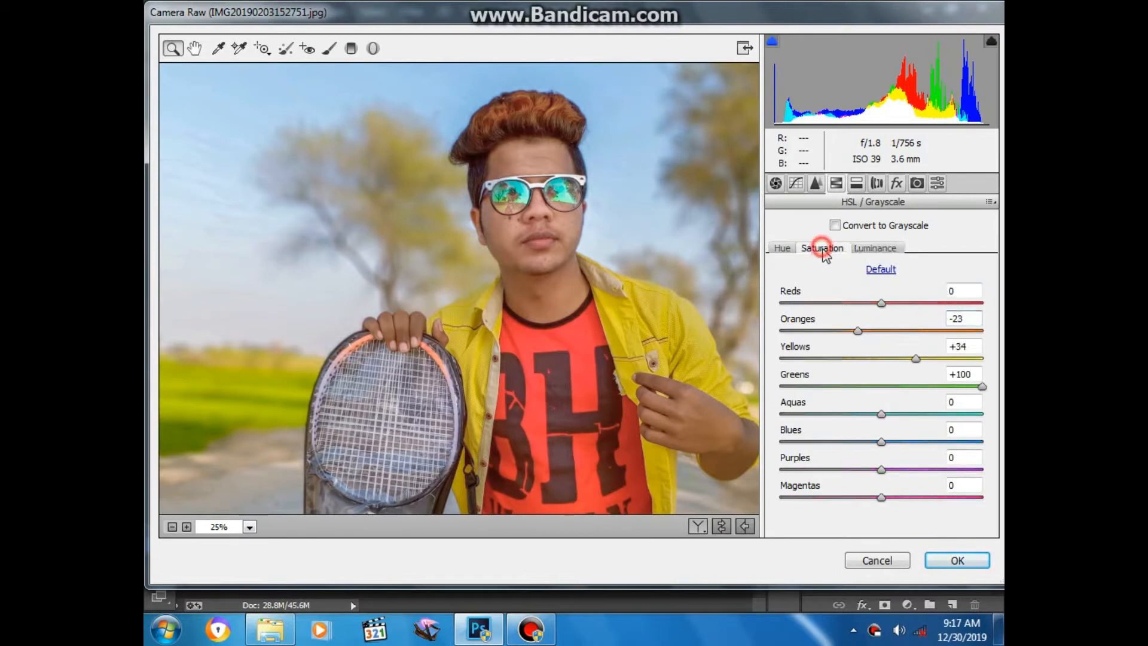
drag(889, 304, 931, 306)
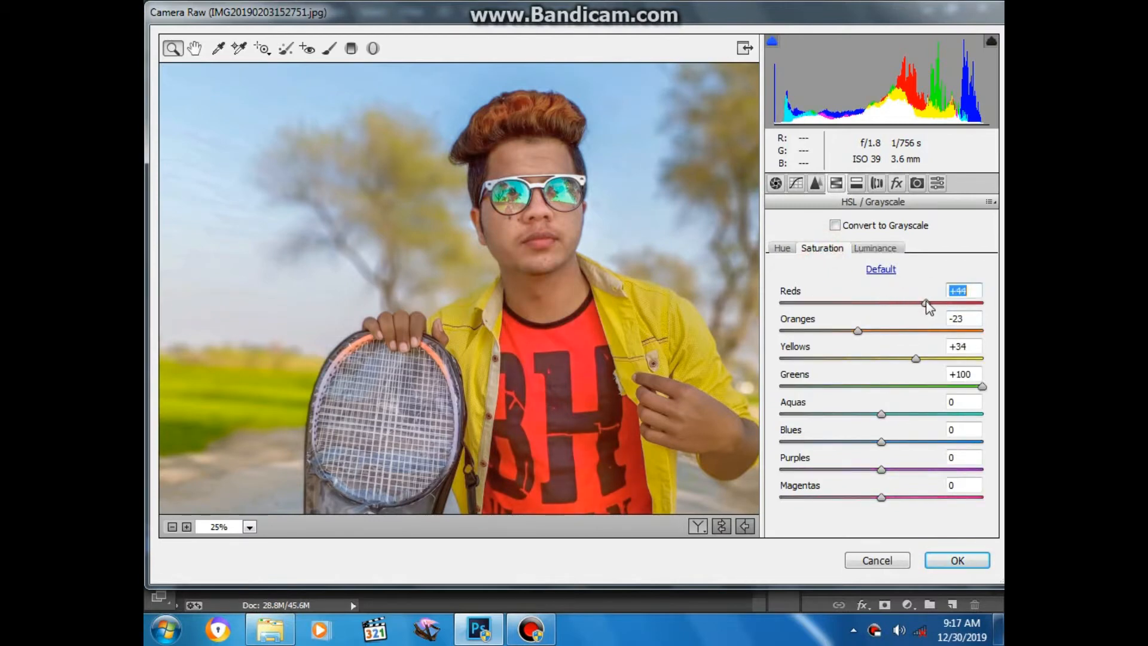
key(ctrl+minus)
key(ctrl+minus)
click(525, 301)
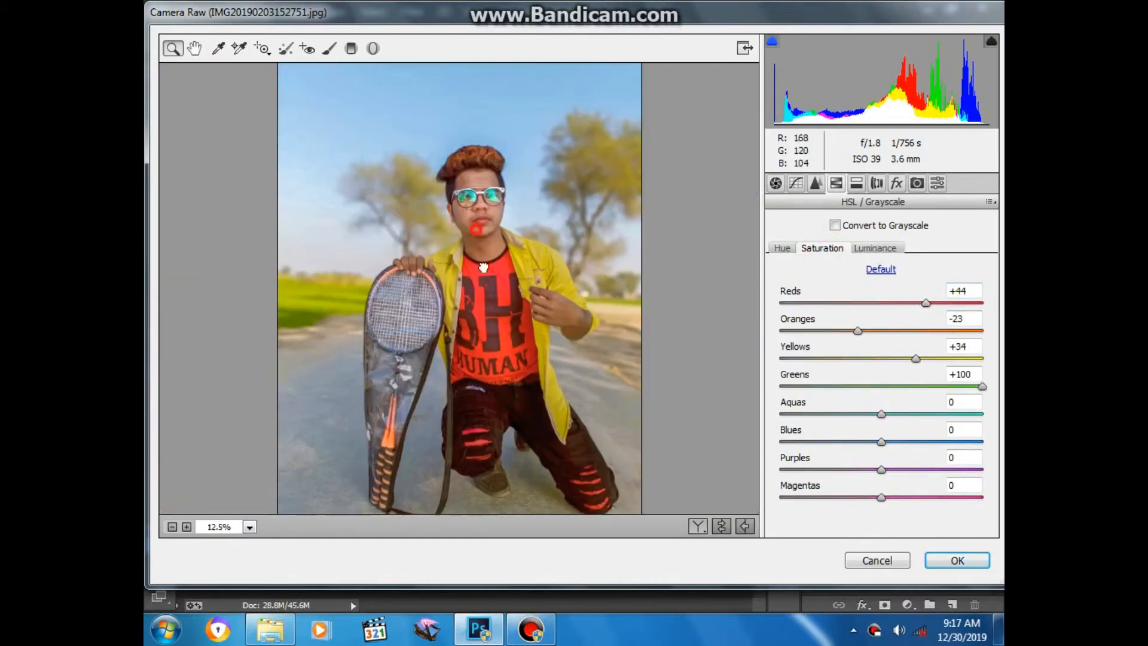
Set the saturation of Aquas to +25 and Blues to +28, and apply the Camera Raw filter to the photo.
drag(883, 414, 909, 441)
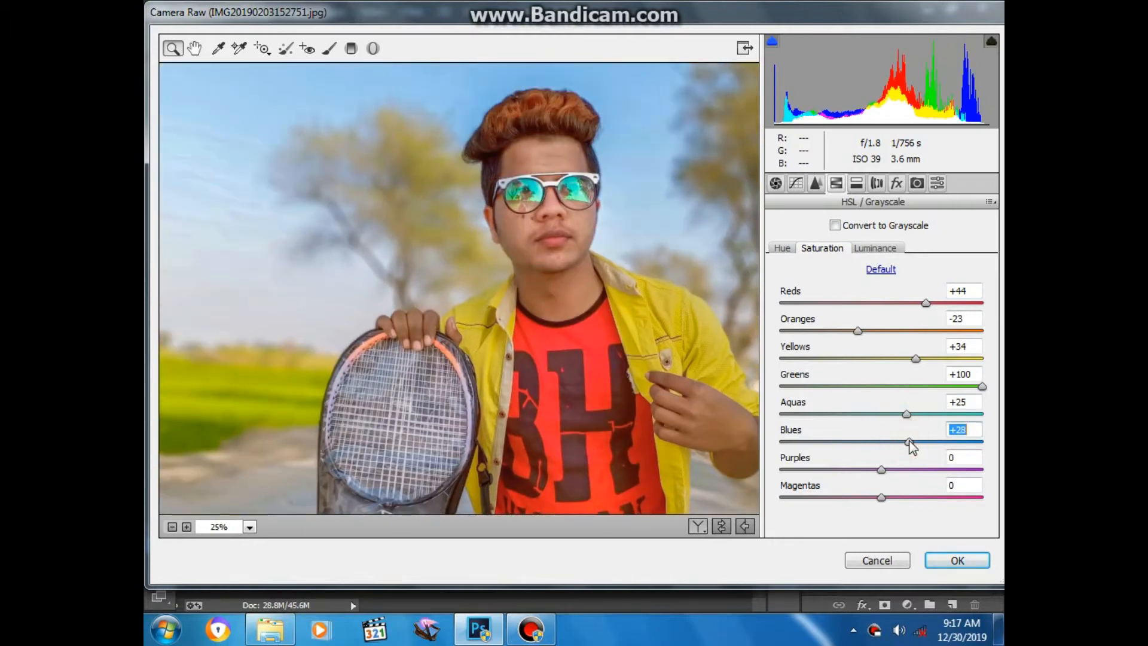
key(ctrl+minus)
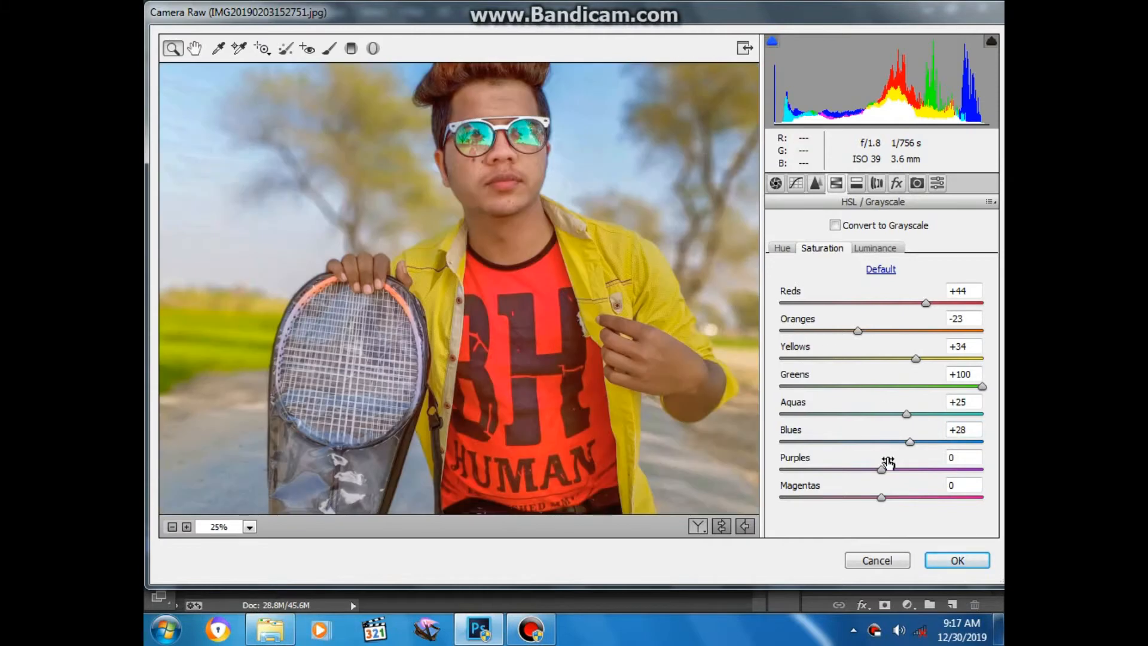
click(816, 183)
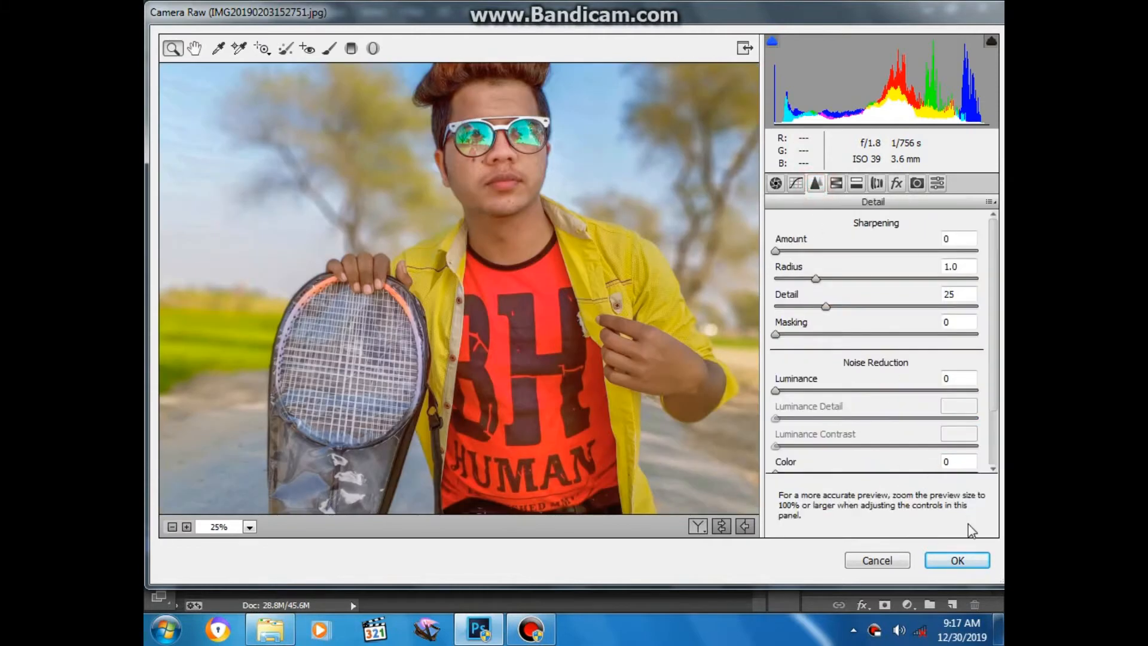
click(957, 561)
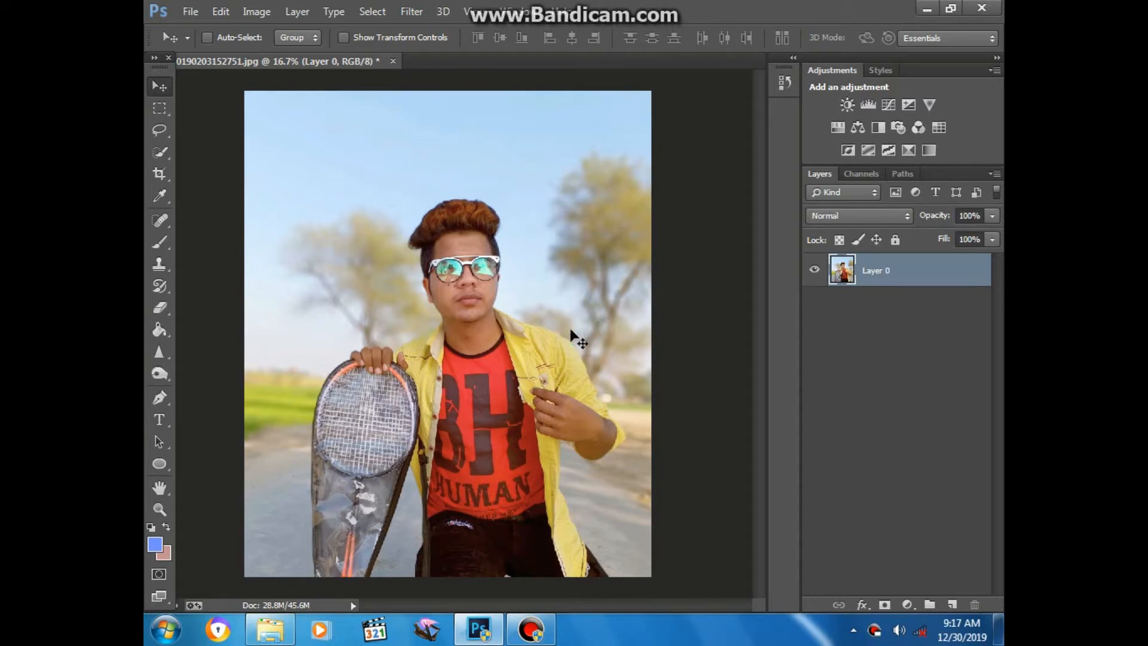
Select the Spot Healing Brush for retouching the blemishes on the face.
key(ctrl+minus)
key(ctrl+minus)
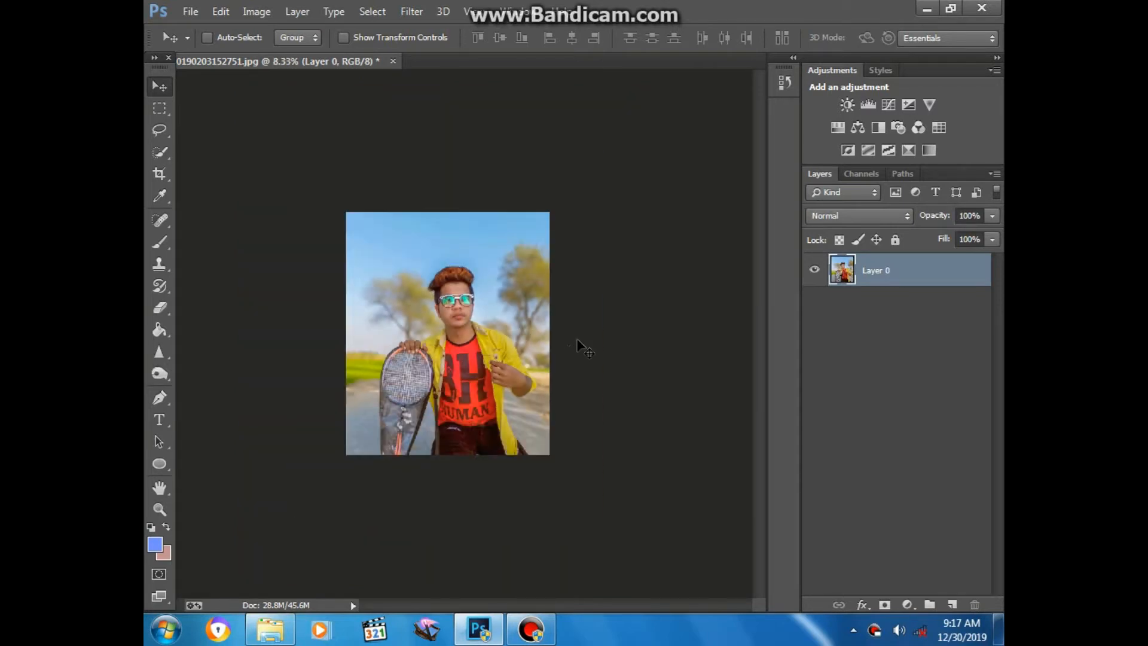
key(ctrl+plus)
key(ctrl+plus)
key(ctrl+plus)
key(ctrl+plus)
key(ctrl+plus)
key(ctrl+plus)
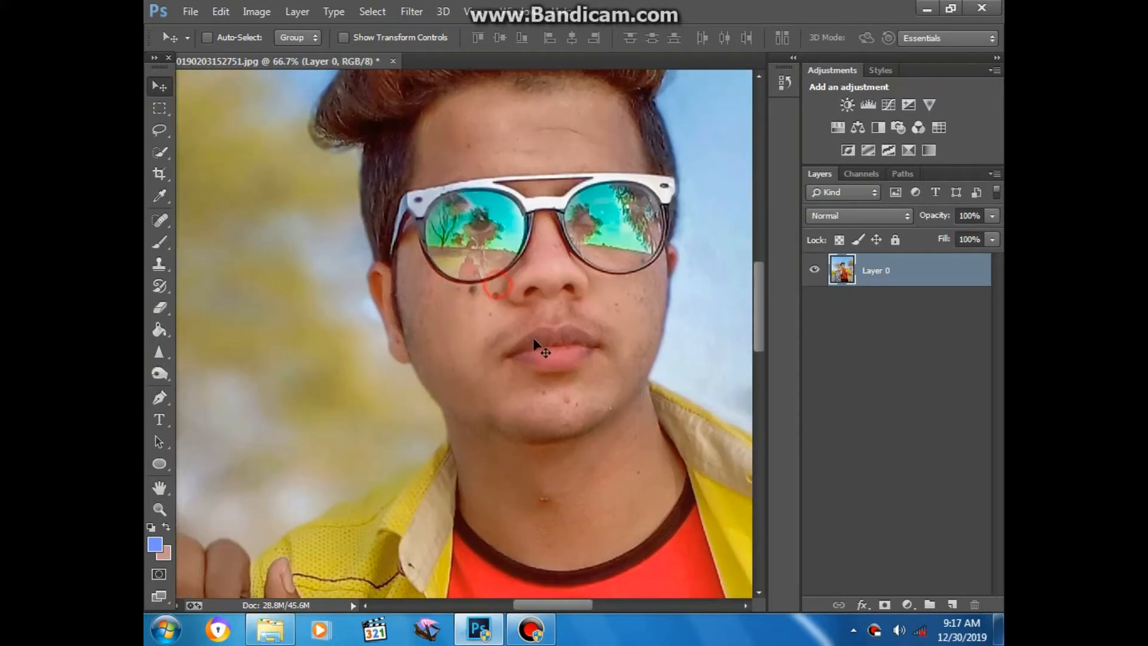
key(ctrl+plus)
click(160, 220)
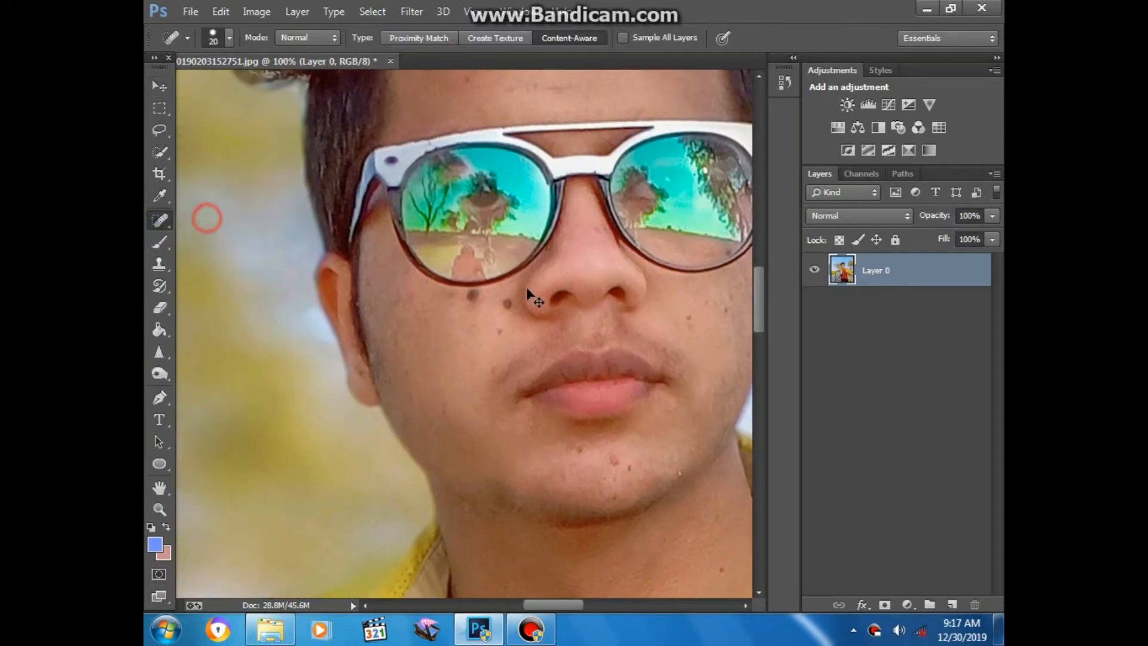
key(ctrl+plus)
key(bracketleft)
key(i)
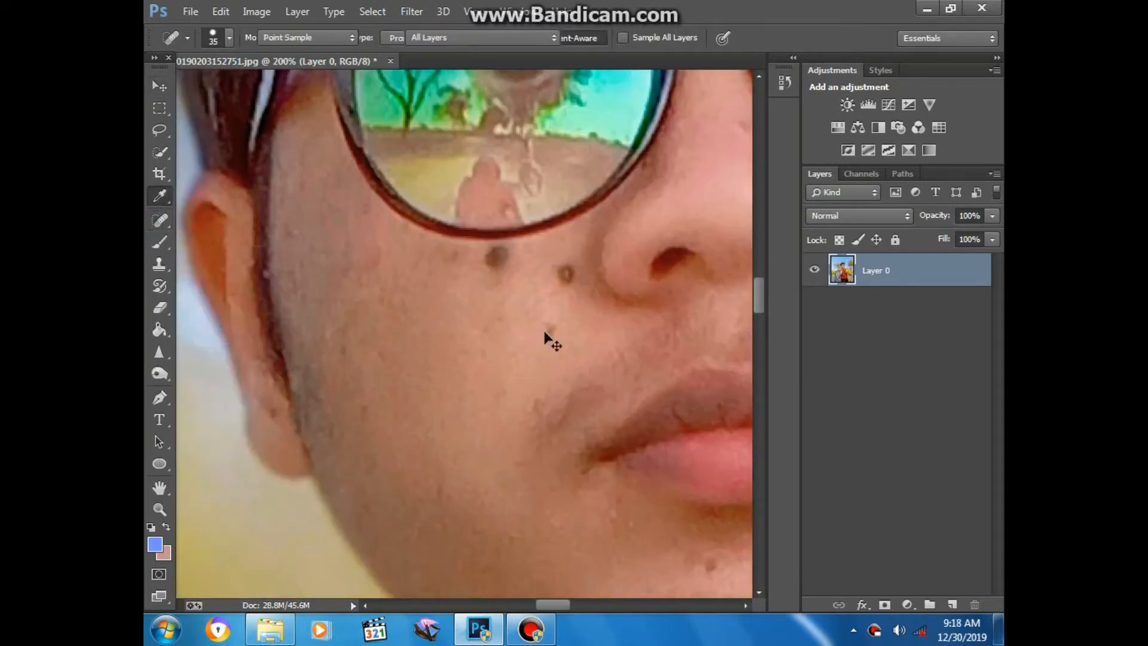
Set the painting cursors to Precise in the cursor preferences.
key(ctrl+k)
click(217, 135)
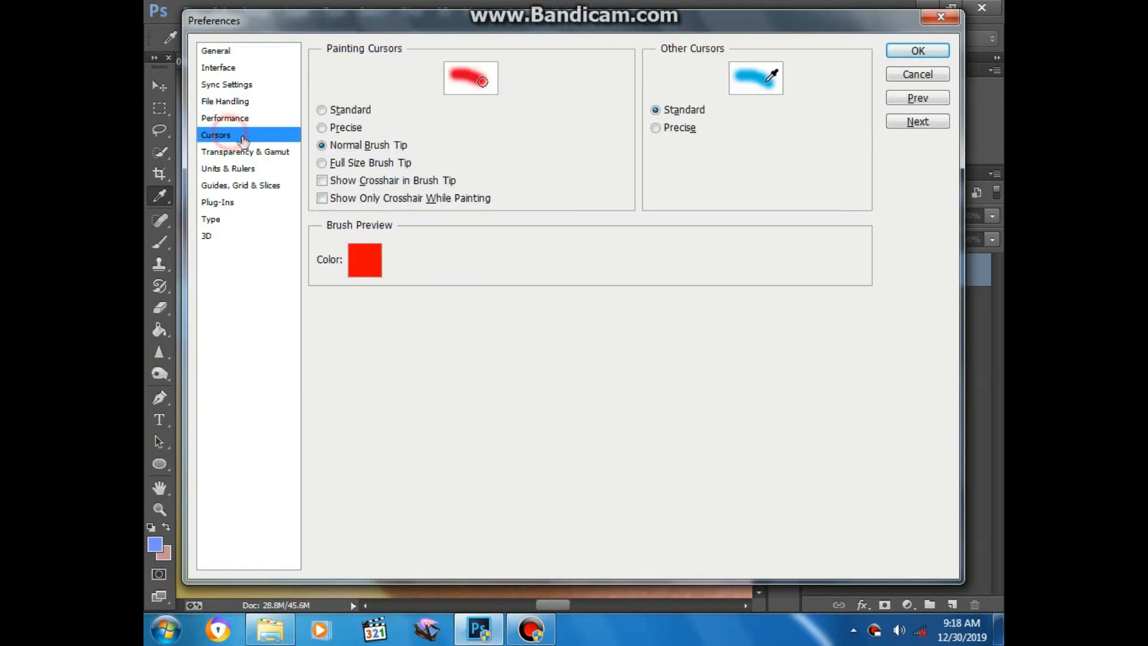
click(342, 128)
click(902, 50)
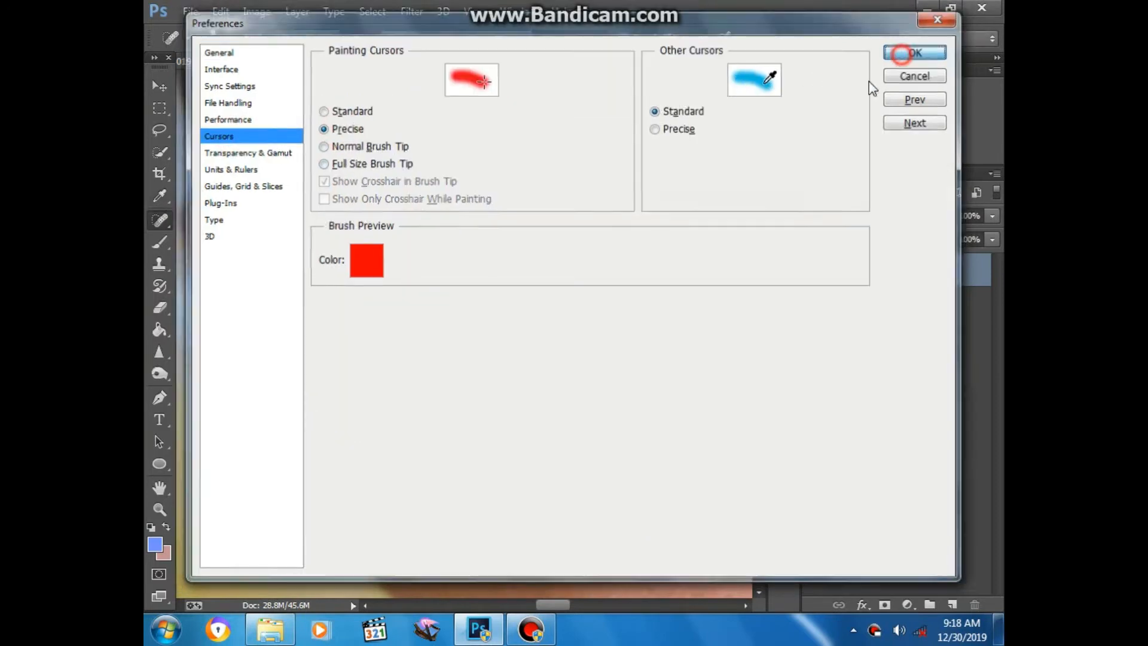
Remove the dark moles on the cheek beneath the sunglasses with the Spot Healing Brush at size 20.
key(j)
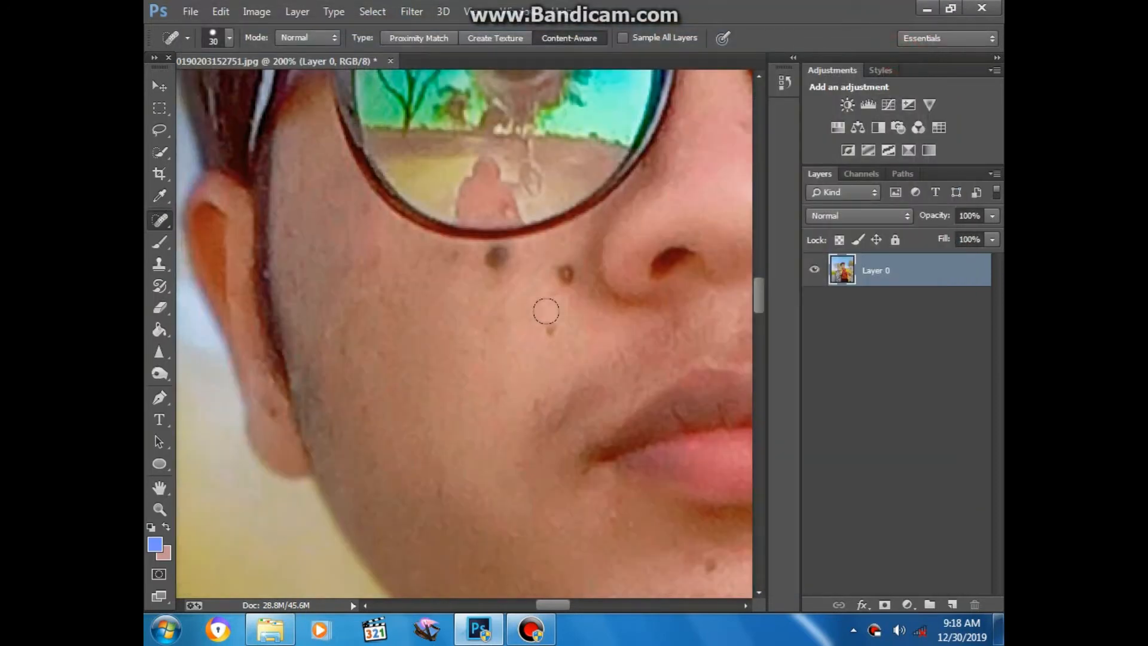
click(566, 274)
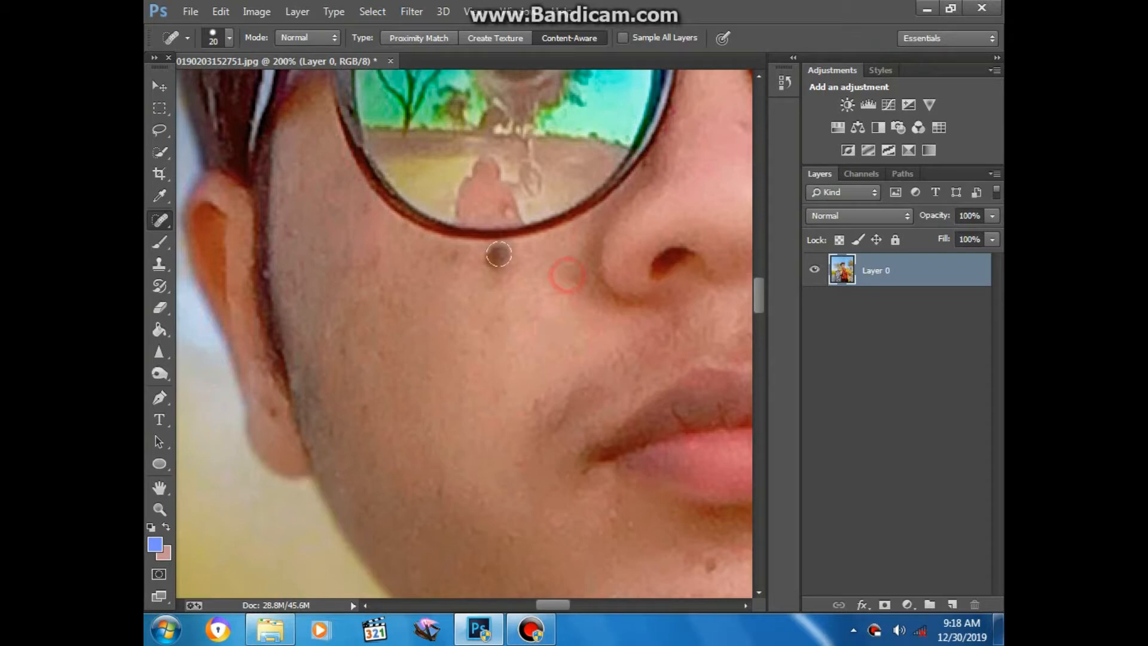
click(491, 260)
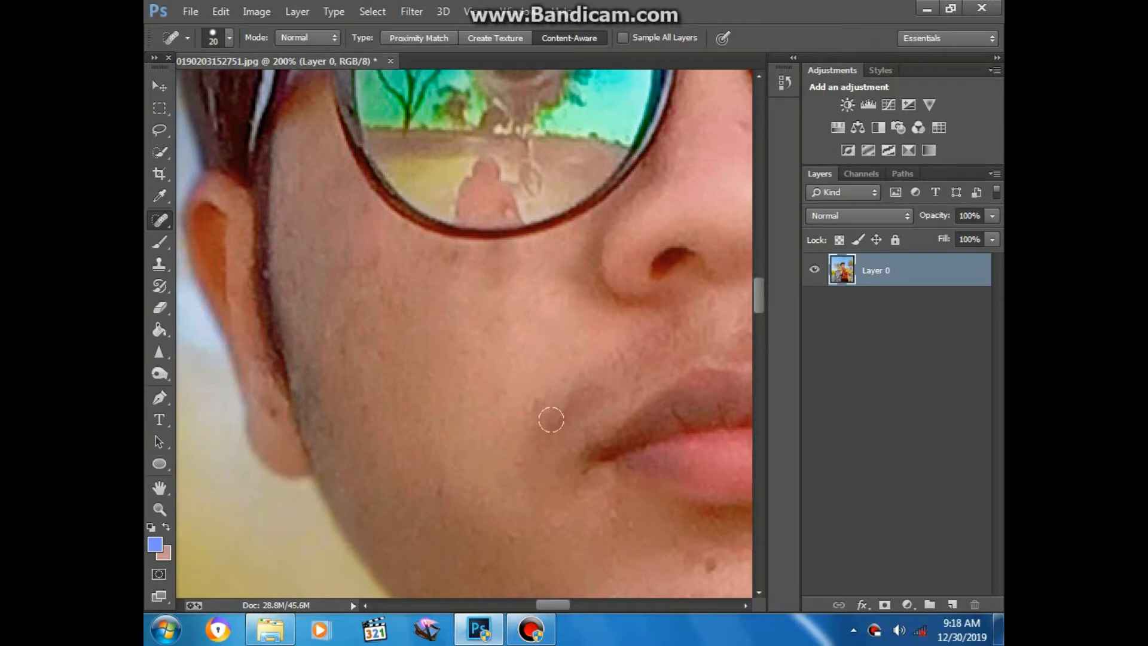
Heal the small dark spots on the chin and along the jaw below the lips.
scroll(552, 418, down, 4)
scroll(436, 333, up, 4)
click(458, 383)
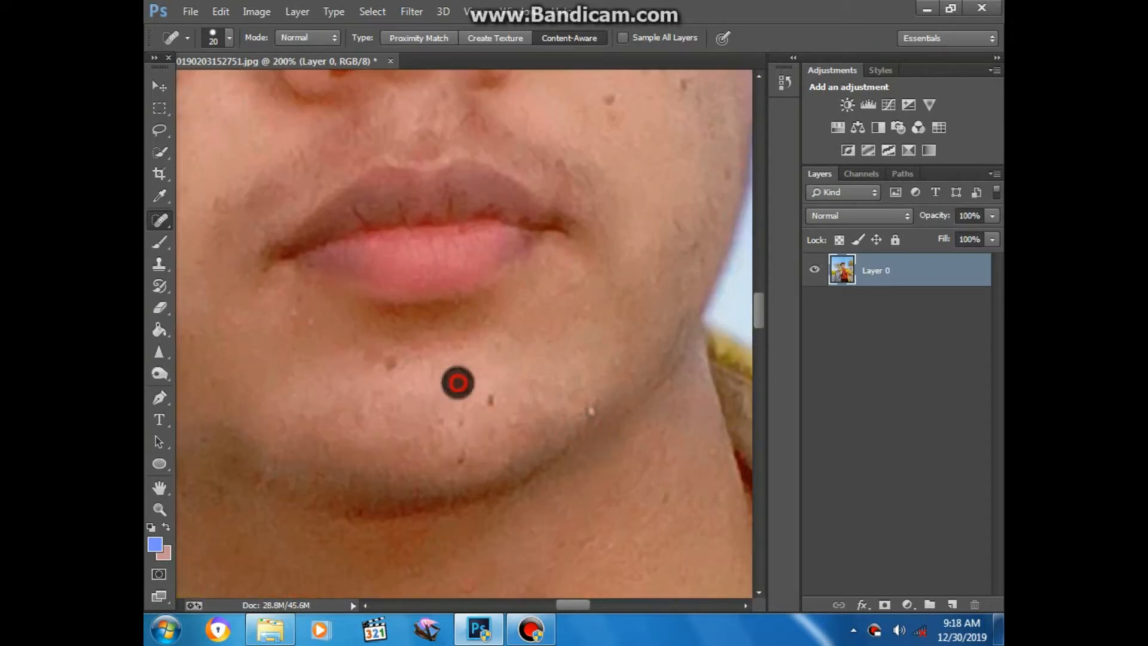
click(492, 398)
click(581, 409)
click(391, 361)
Heal the spots on the neck with the Spot Healing Brush at size 30.
scroll(451, 416, down, 3)
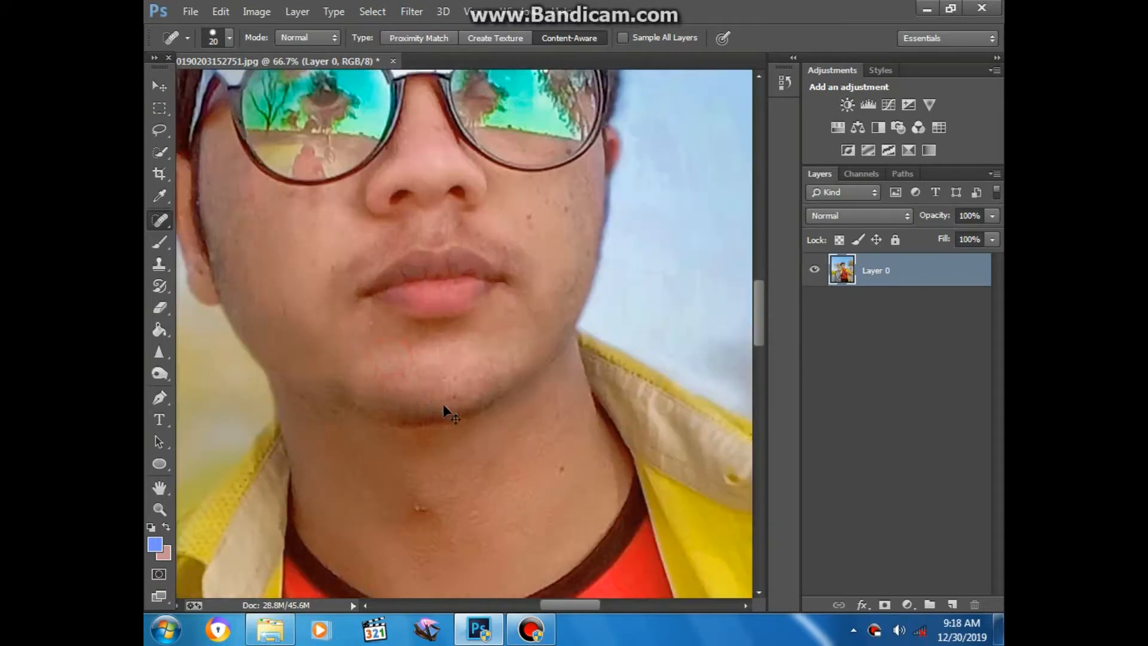
key(bracketright)
click(407, 378)
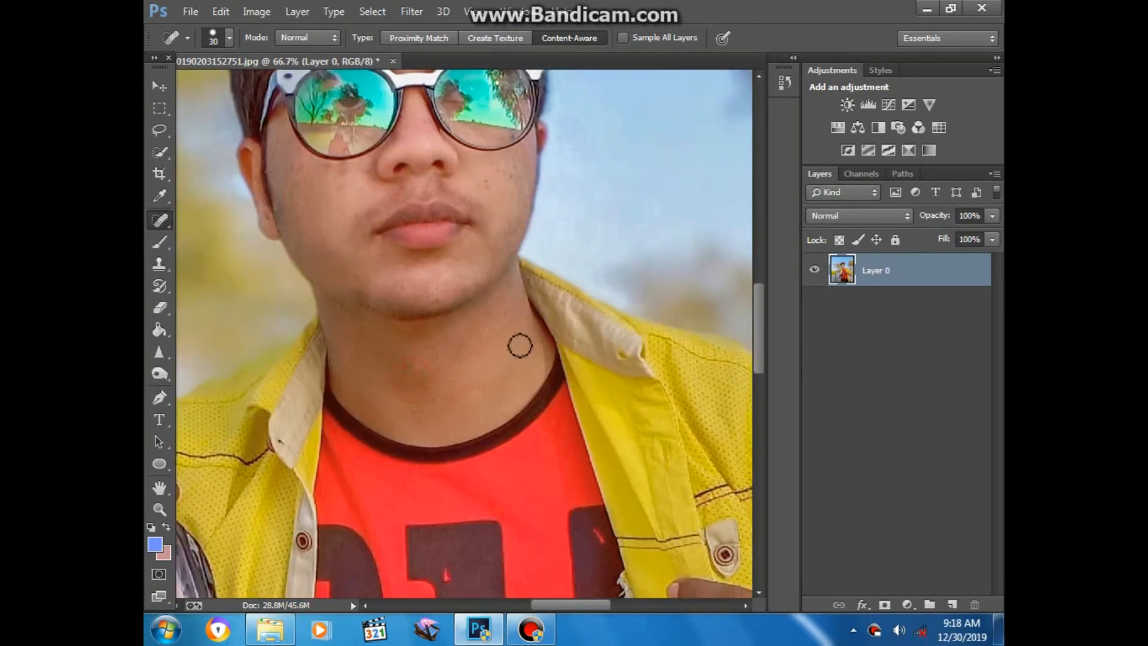
Heal the remaining spots on the cheek nearer the blue sky with the brush at size 25.
key(bracketleft)
scroll(506, 341, up, 1)
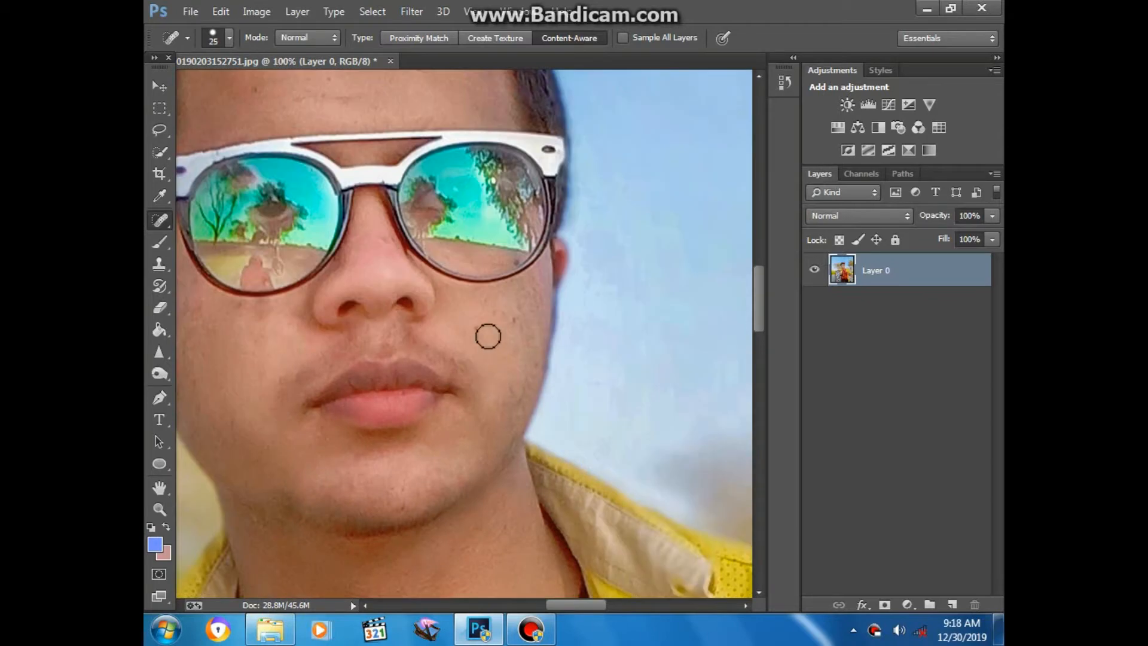
click(478, 328)
click(519, 317)
click(514, 259)
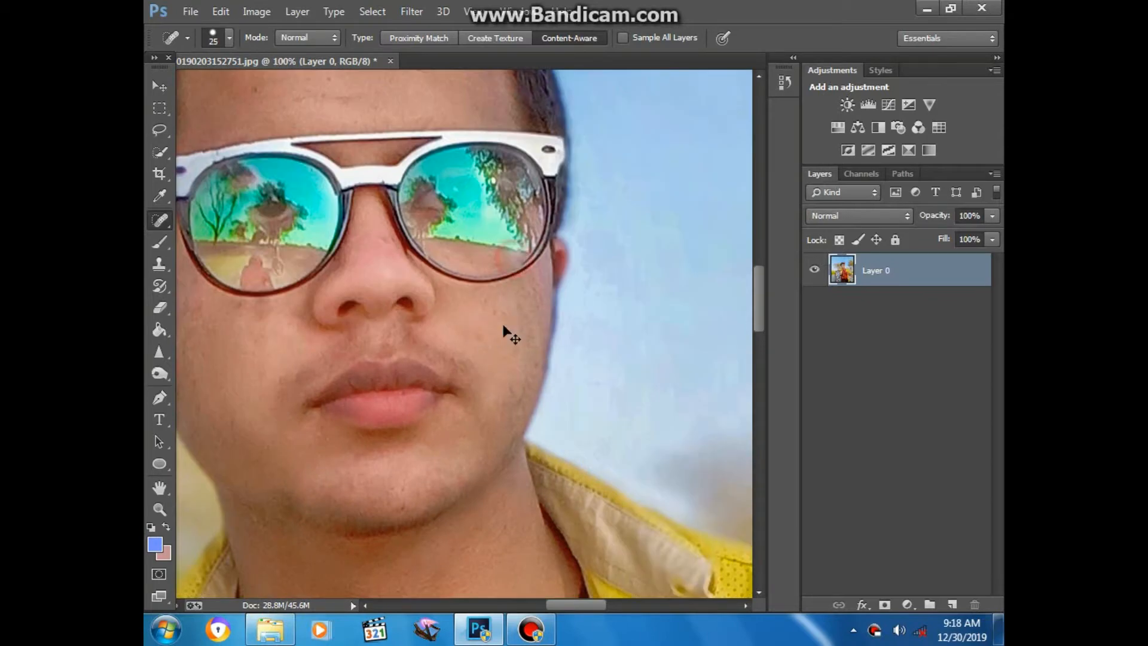
scroll(504, 327, down, 1)
scroll(495, 328, up, 1)
mouse_move(535, 280)
mouse_down()
mouse_move(479, 269)
mouse_move(385, 280)
mouse_move(481, 299)
mouse_up()
Duplicate Layer 0.
scroll(490, 302, down, 6)
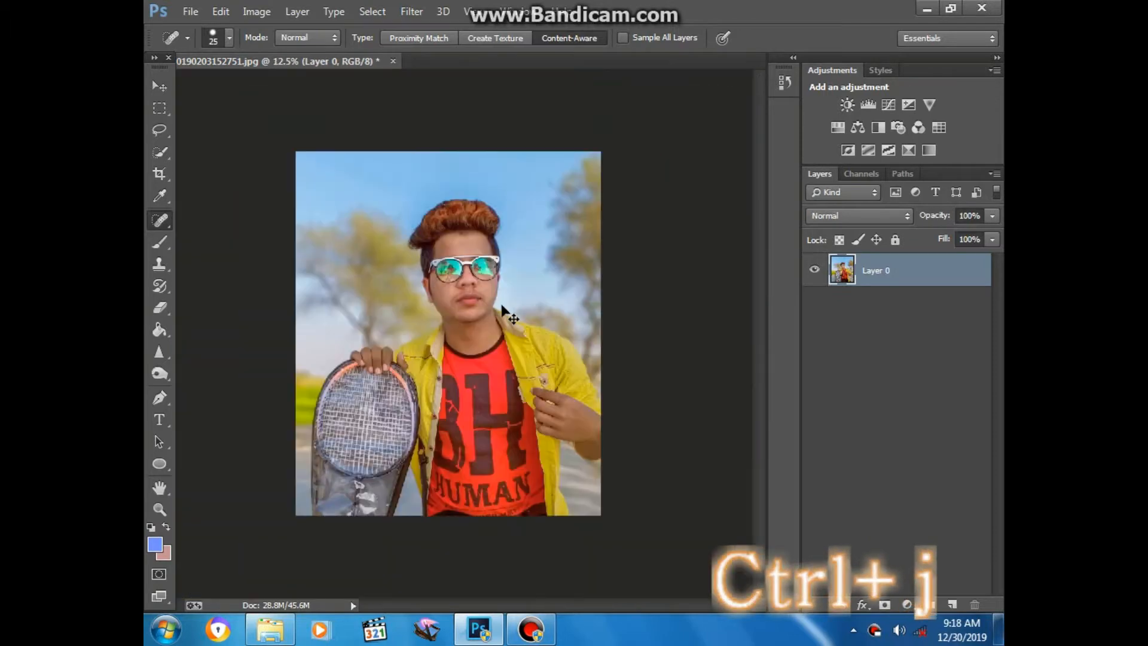
scroll(502, 306, up, 2)
click(159, 85)
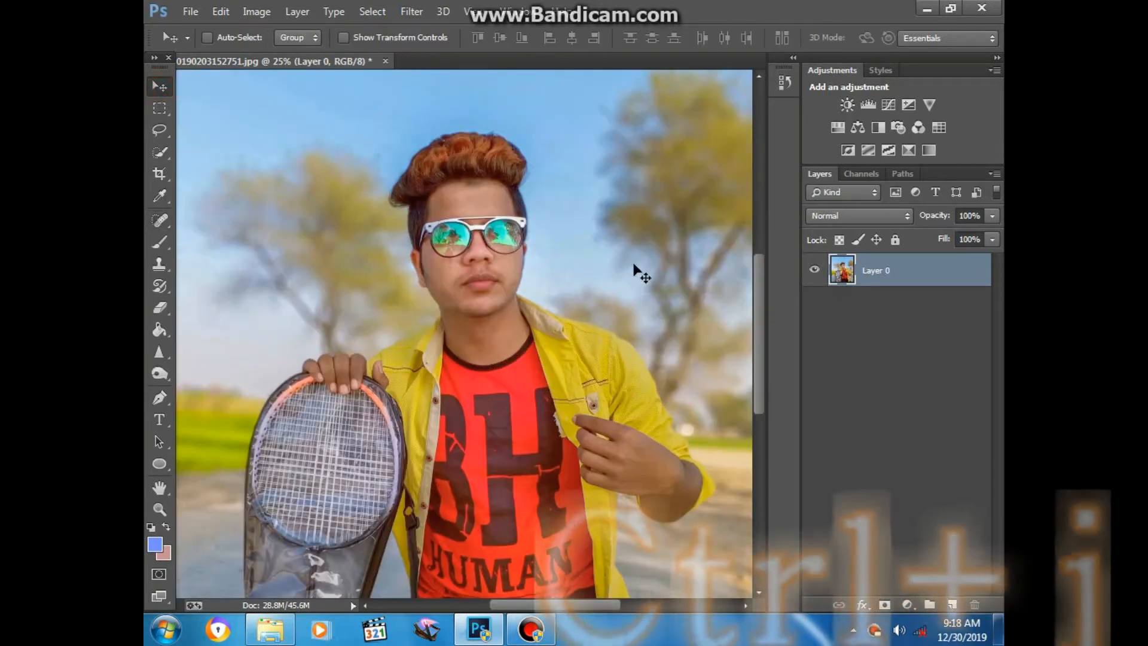
key(ctrl+j)
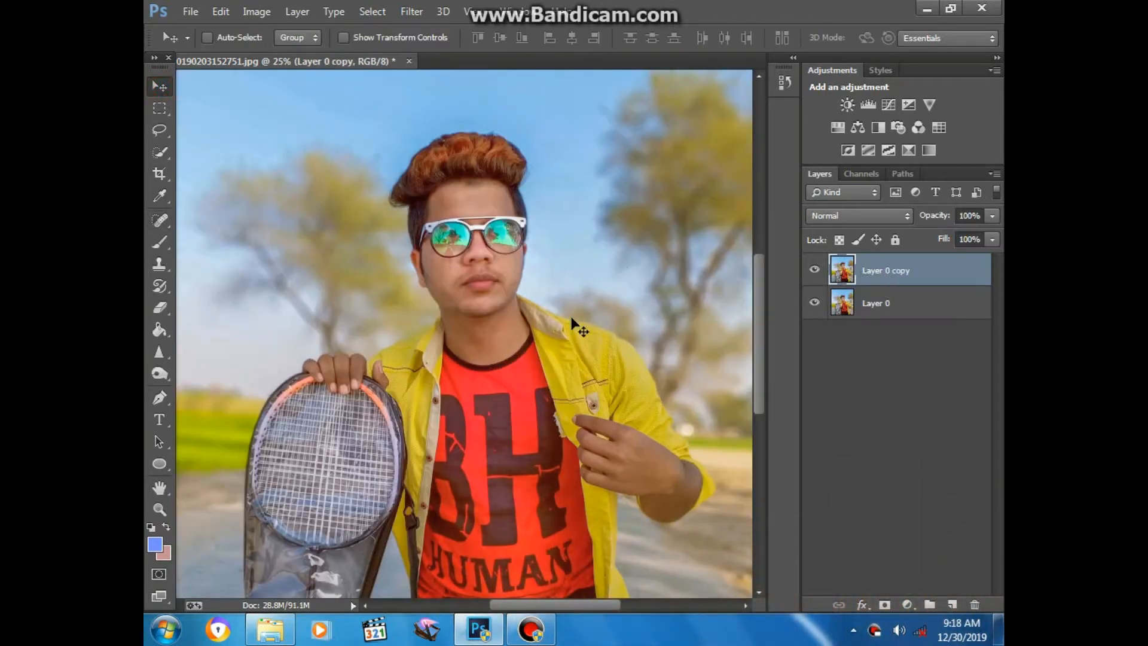
Switch to the Mixer Brush and set the foreground colour to the skin tone sampled from the cheek, #b98570.
scroll(572, 323, up, 3)
click(157, 243)
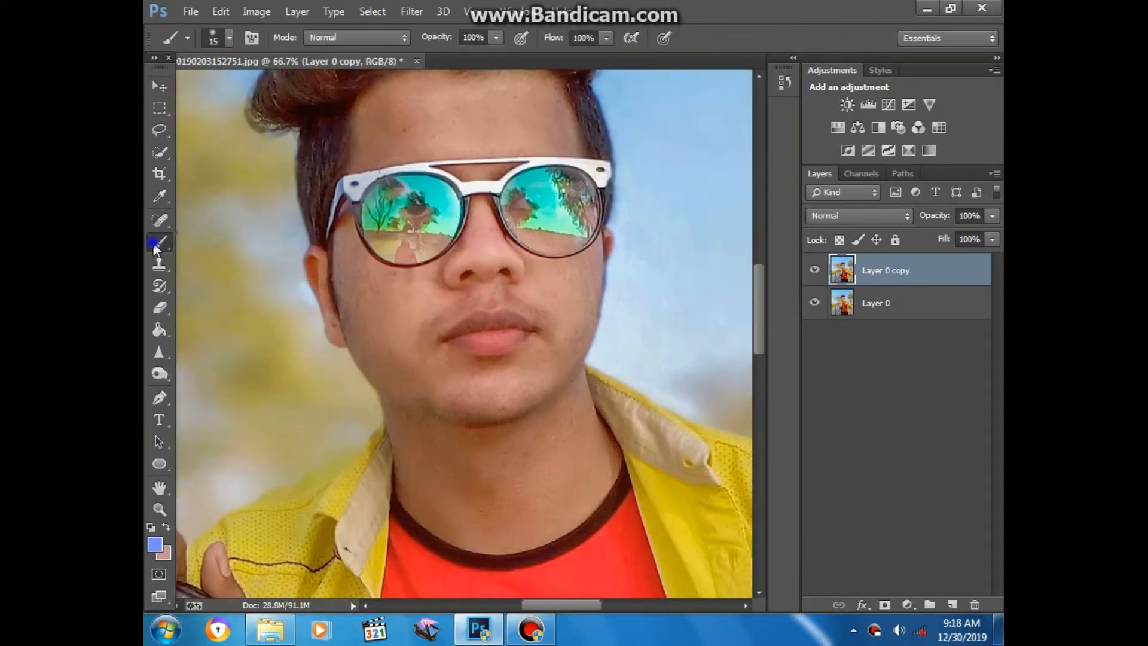
right_click(154, 246)
click(234, 289)
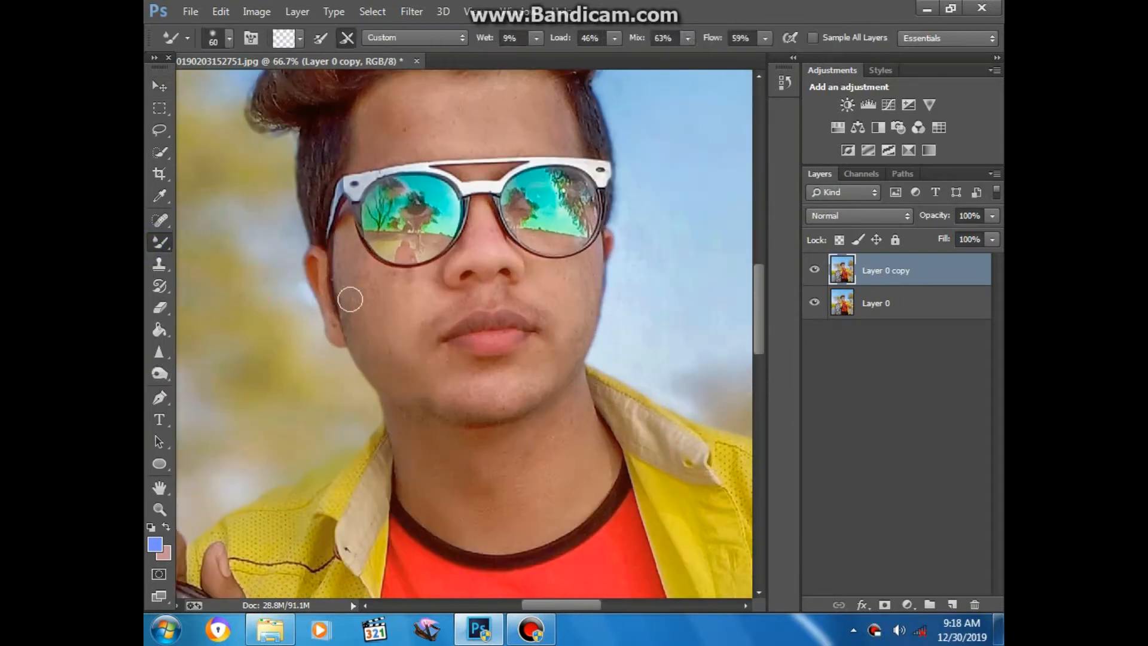
click(155, 545)
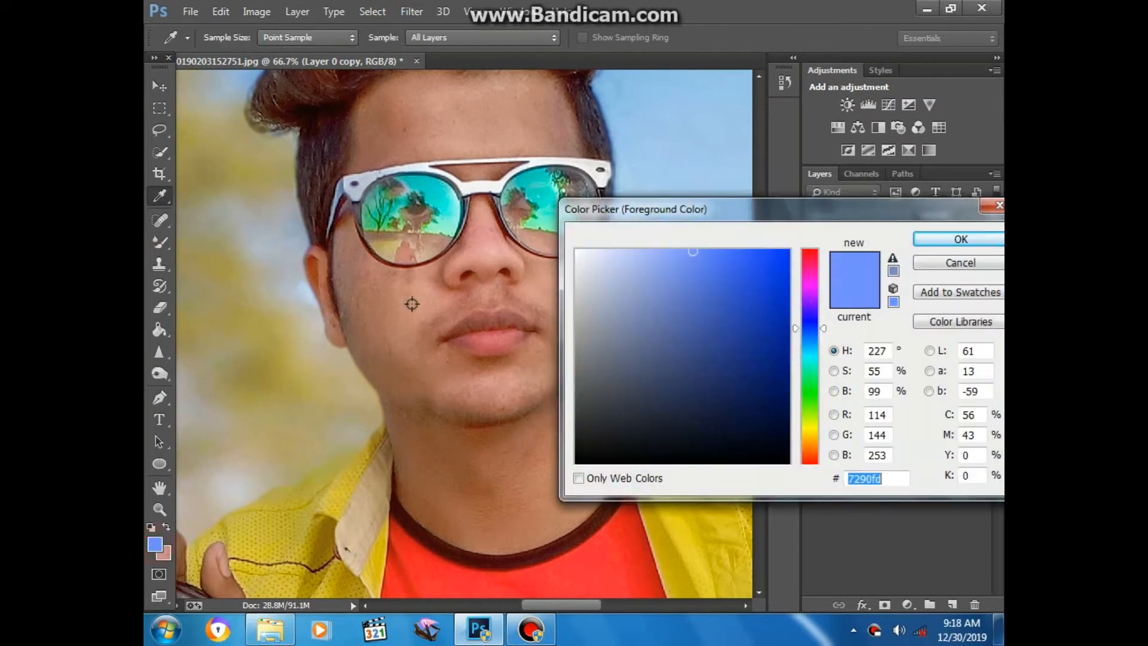
click(393, 297)
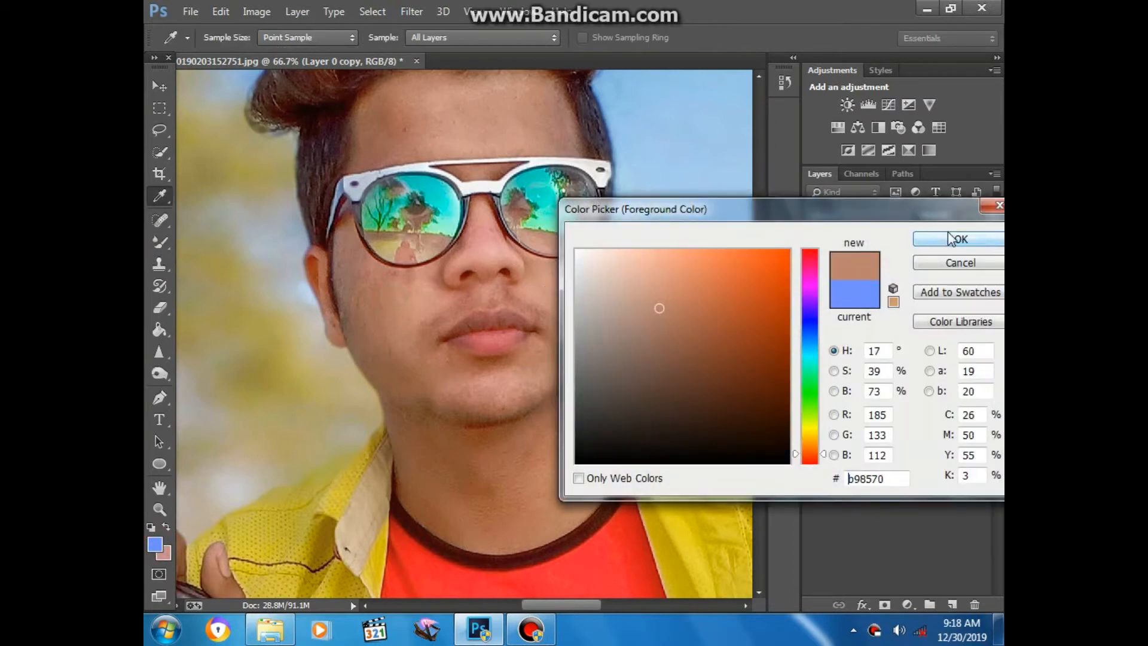
click(960, 239)
Smooth the forehead skin with the Mixer Brush at size 70.
key(ctrl+plus)
drag(454, 119, 465, 325)
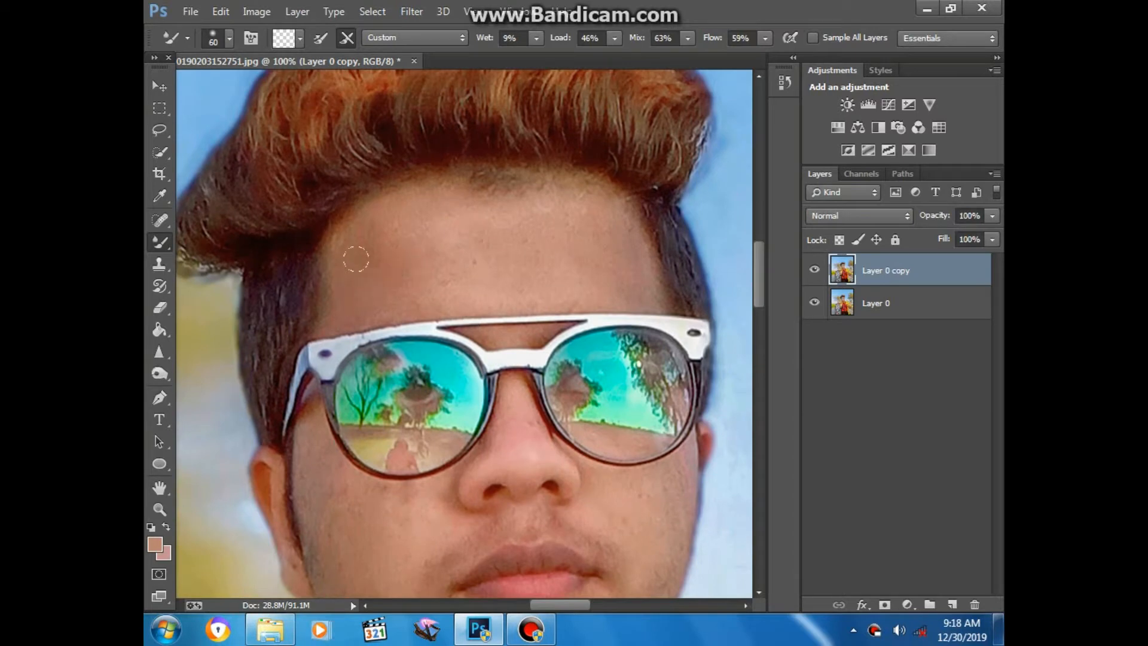
key(])
mouse_move(356, 258)
mouse_down()
mouse_move(384, 223)
mouse_move(413, 211)
mouse_move(441, 242)
mouse_up()
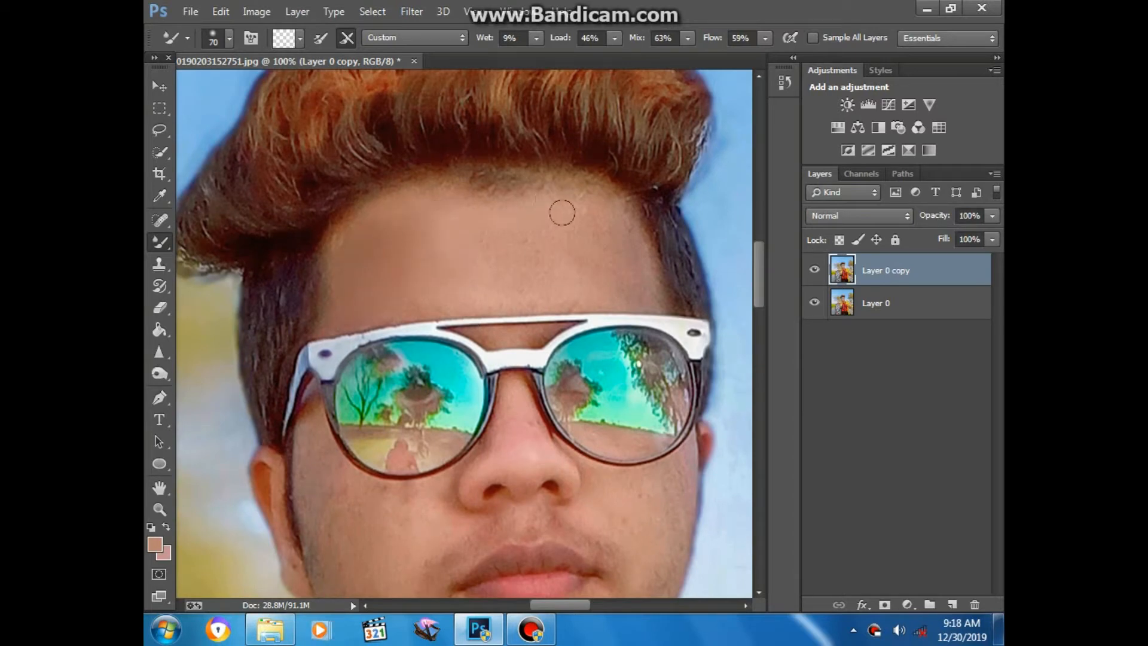
drag(562, 212, 630, 262)
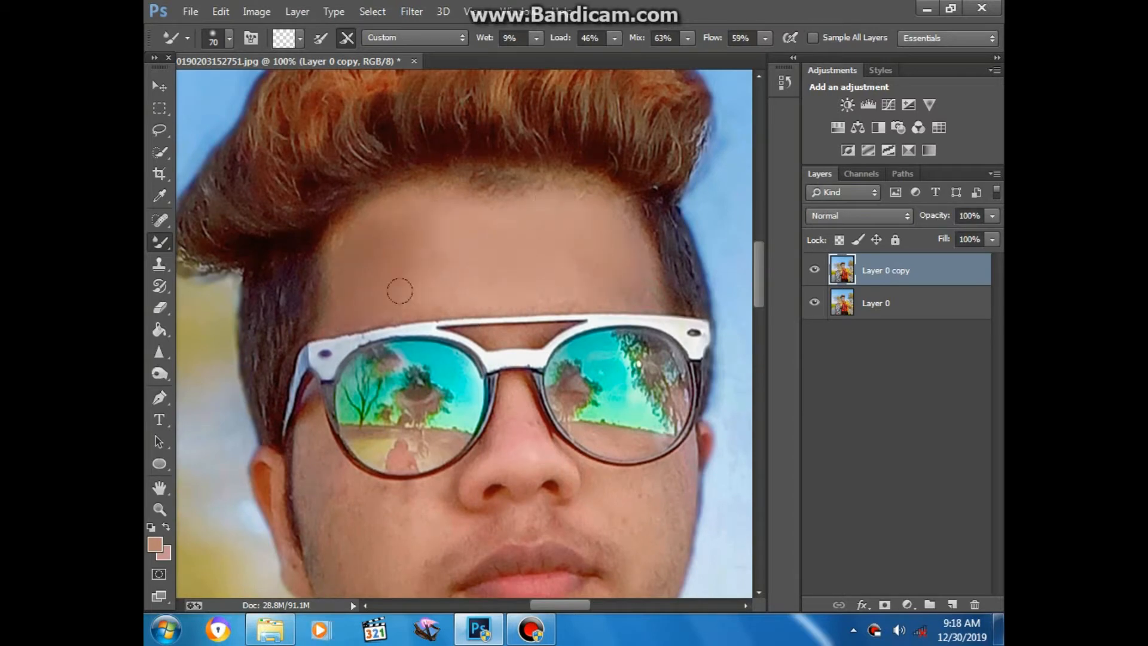
Smooth the cheek beside the fully visible ear and the skin below the lips with the Mixer Brush at sizes 70 and 60.
mouse_move(502, 338)
mouse_down()
mouse_move(507, 228)
mouse_move(532, 175)
mouse_up()
drag(338, 331, 366, 307)
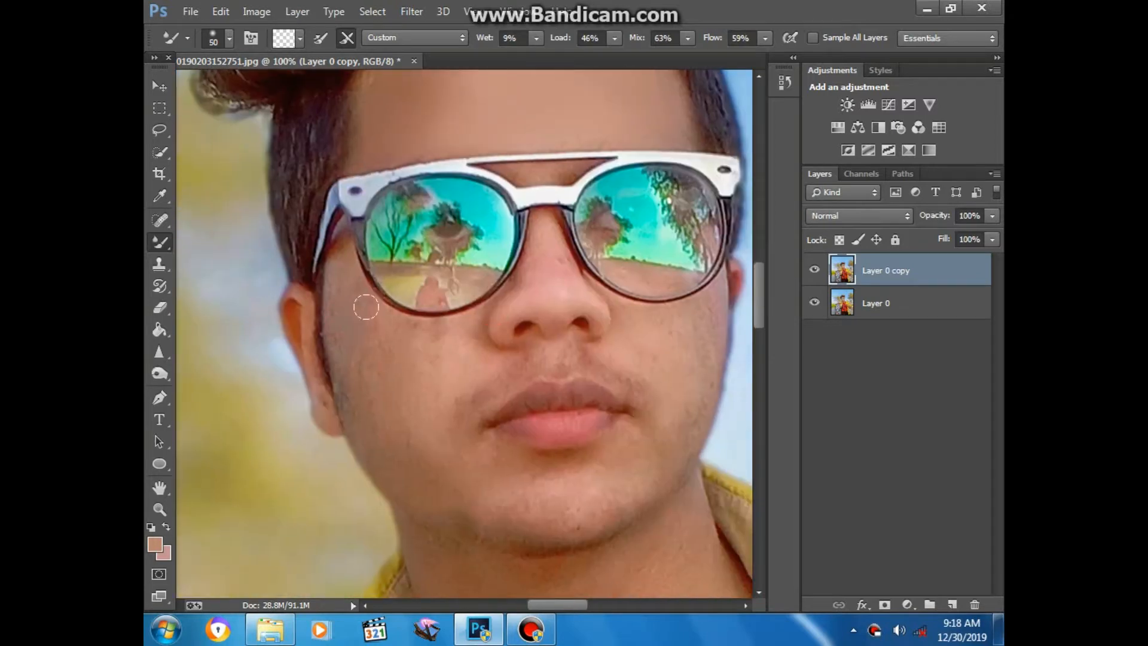
key(])
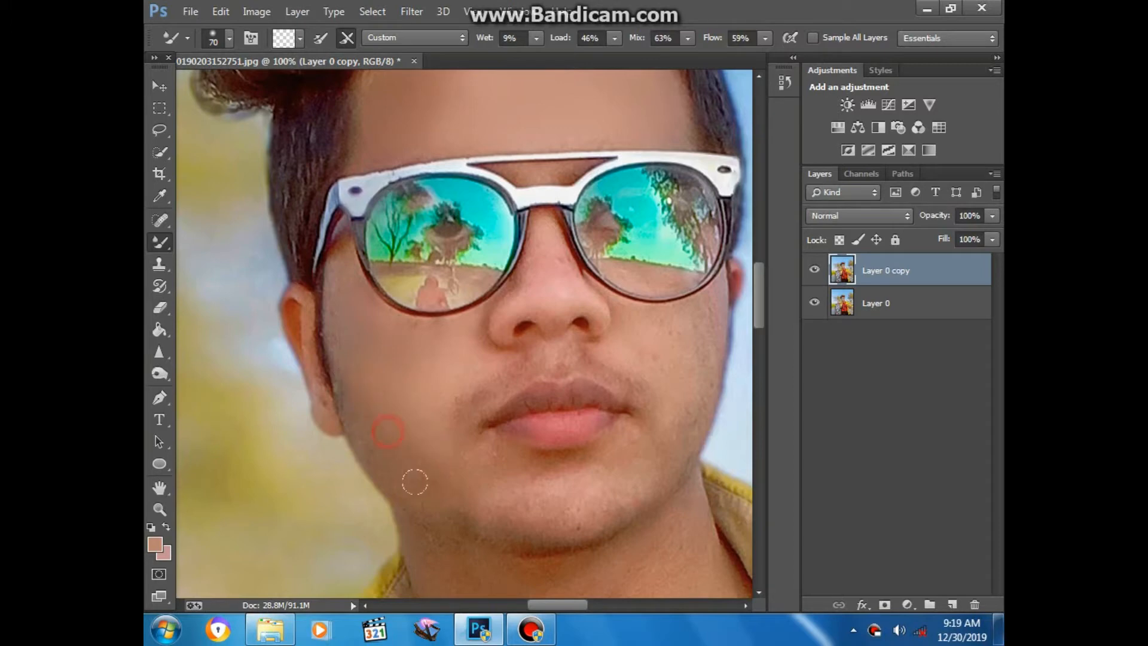
mouse_move(482, 473)
mouse_down()
mouse_move(525, 456)
mouse_move(596, 474)
mouse_up()
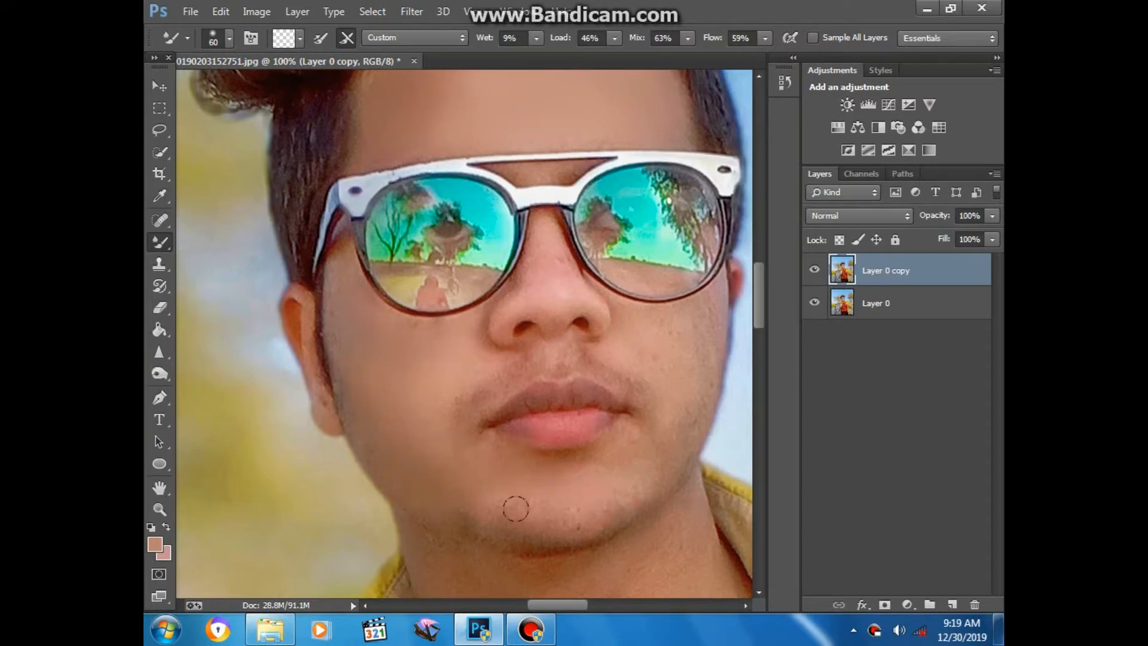
Smooth the cheek nearer the blue sky, the jaw, the chin and the nose with the Mixer Brush.
scroll(550, 494, right, 3)
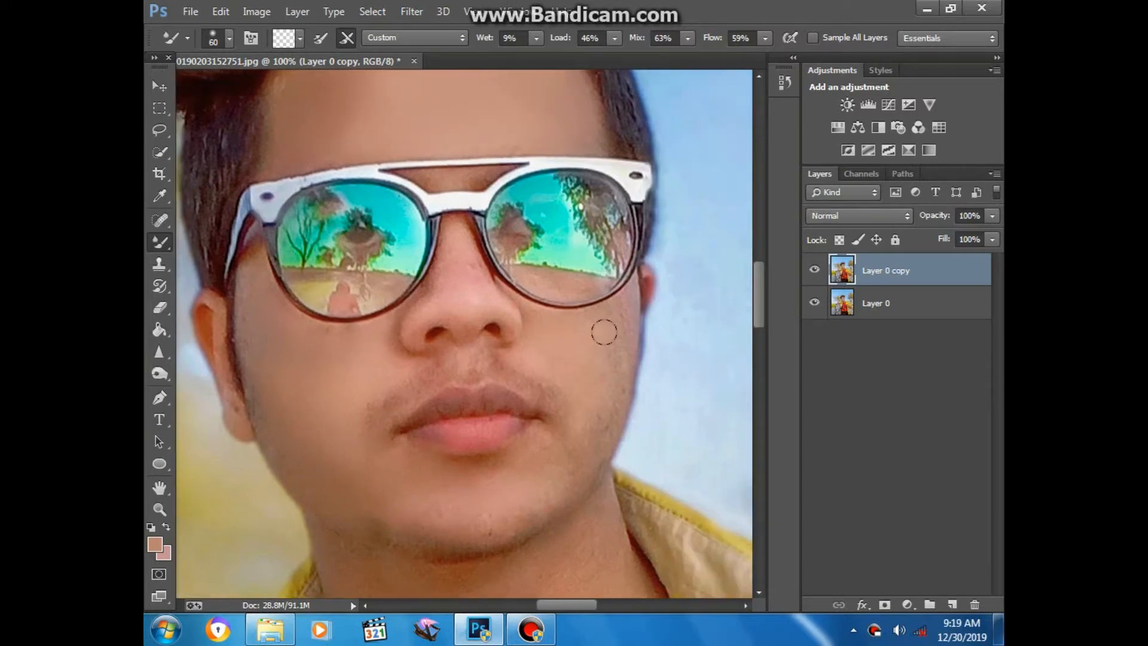
mouse_move(600, 407)
mouse_down()
mouse_move(551, 477)
mouse_move(526, 487)
mouse_up()
mouse_move(440, 512)
mouse_down()
mouse_move(515, 464)
mouse_move(536, 431)
mouse_up()
mouse_move(451, 282)
mouse_down()
mouse_move(438, 320)
mouse_move(504, 310)
mouse_up()
Smooth the neck skin down to the shirt collar with the Mixer Brush enlarged to size 100.
key(ctrl+minus)
drag(552, 411, 525, 278)
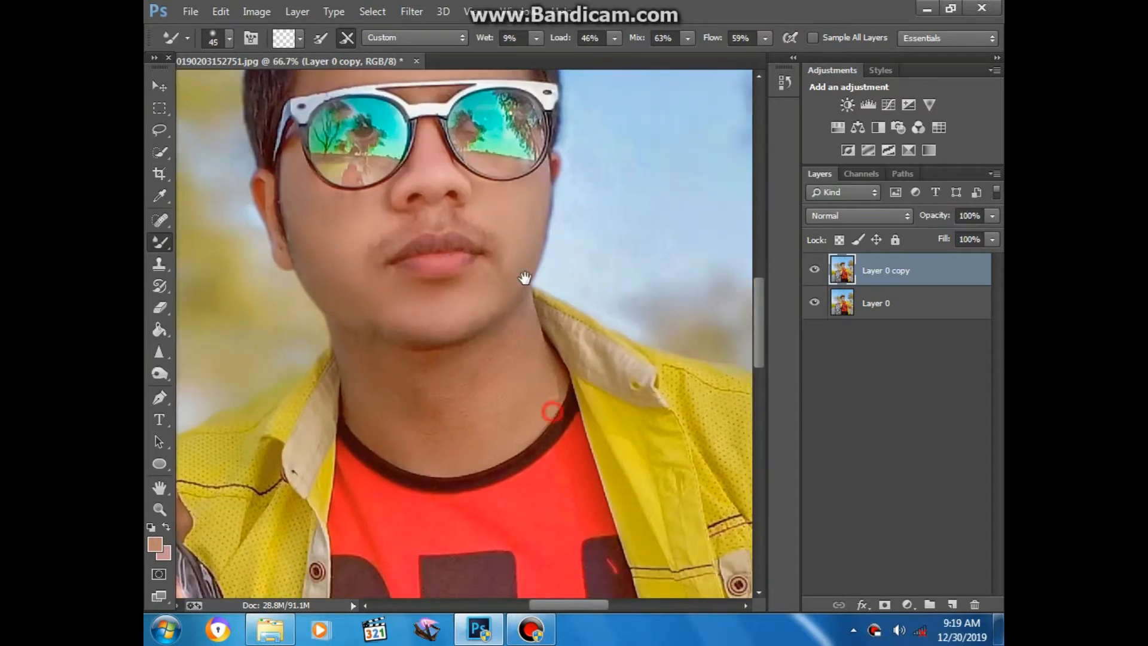
key(bracketright)
key(bracketright)
key(bracketright)
key(bracketright)
mouse_move(461, 438)
mouse_down()
mouse_move(464, 387)
mouse_move(408, 388)
mouse_move(512, 308)
mouse_up()
key(ctrl+0)
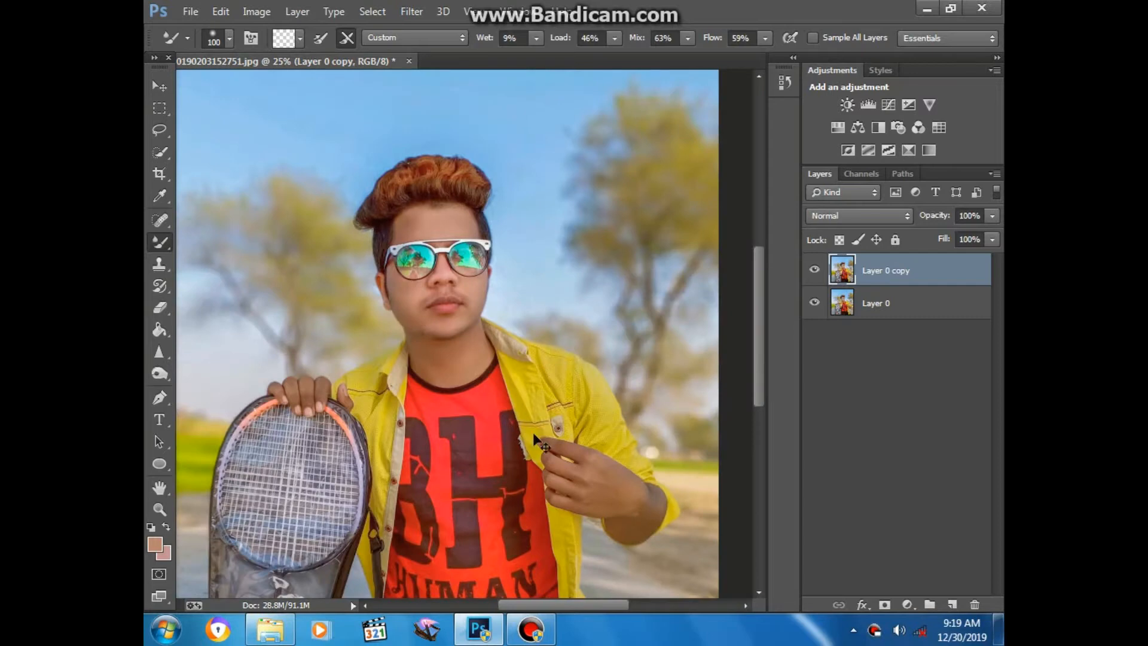
Smooth the skin of the hand and forearm in front of the yellow shirt with the Mixer Brush at size 150.
key(bracketright)
key(bracketright)
key(ctrl+plus)
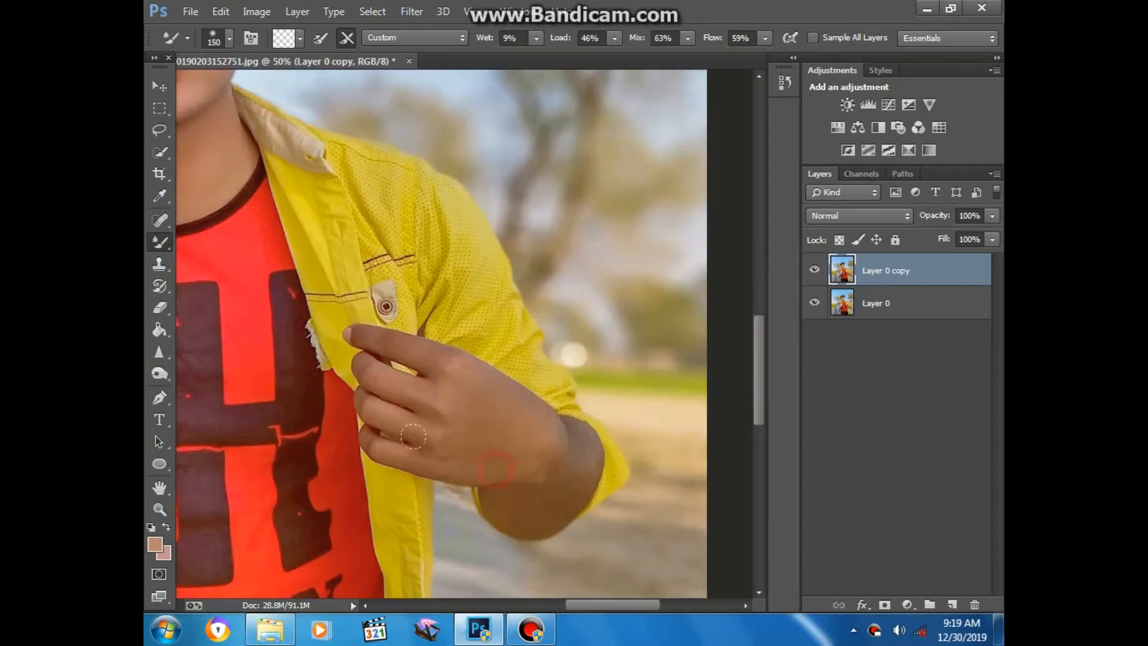
key(ctrl+minus)
key(ctrl+minus)
drag(490, 424, 415, 331)
key(ctrl+plus)
key(ctrl+plus)
click(405, 293)
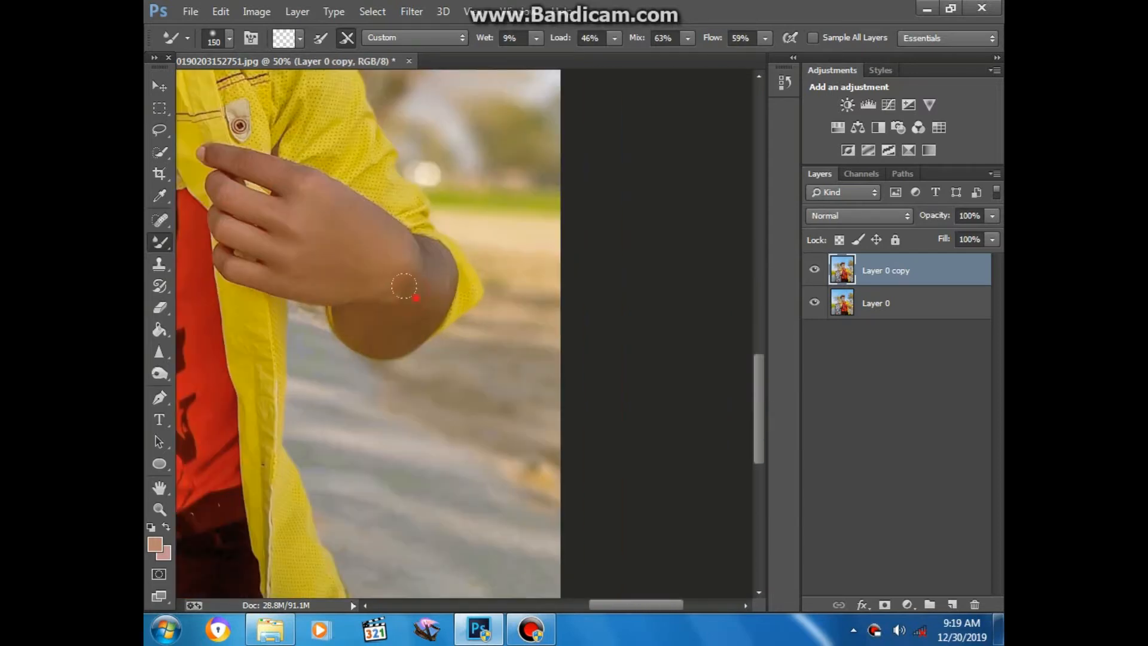
Smooth the fingers resting on the racket with the Mixer Brush at size 80.
key(ctrl+minus)
key(ctrl+minus)
key(ctrl+minus)
key(ctrl+plus)
key(ctrl+plus)
key(ctrl+plus)
key(bracketleft)
key(bracketleft)
key(bracketleft)
key(bracketleft)
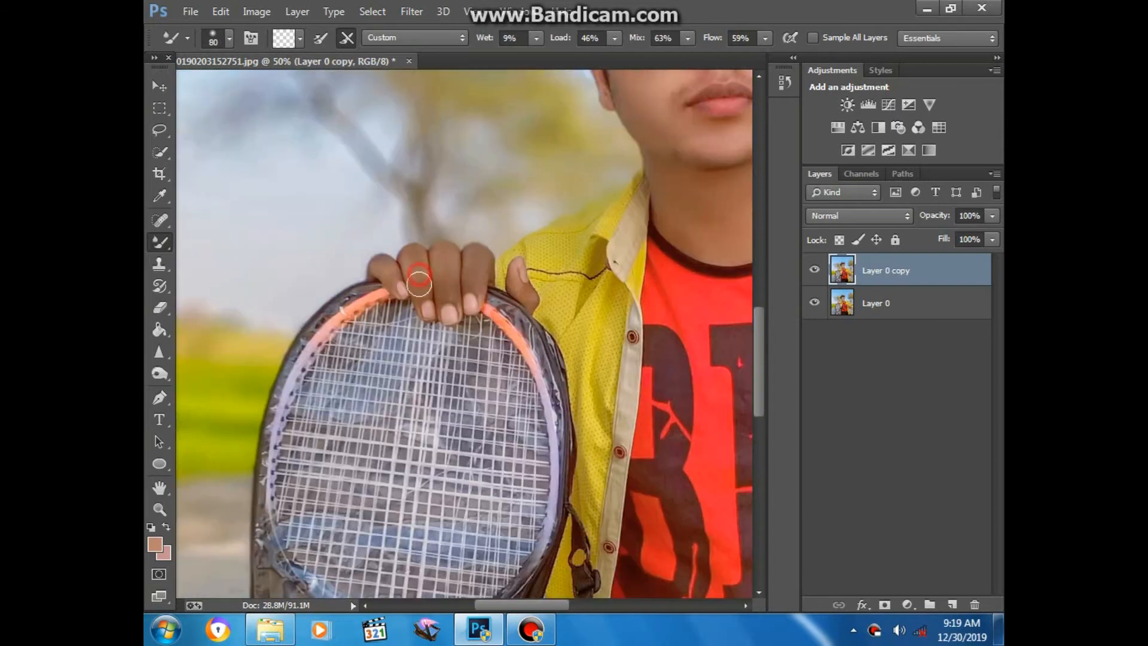
key(ctrl+minus)
key(ctrl+plus)
key(ctrl+plus)
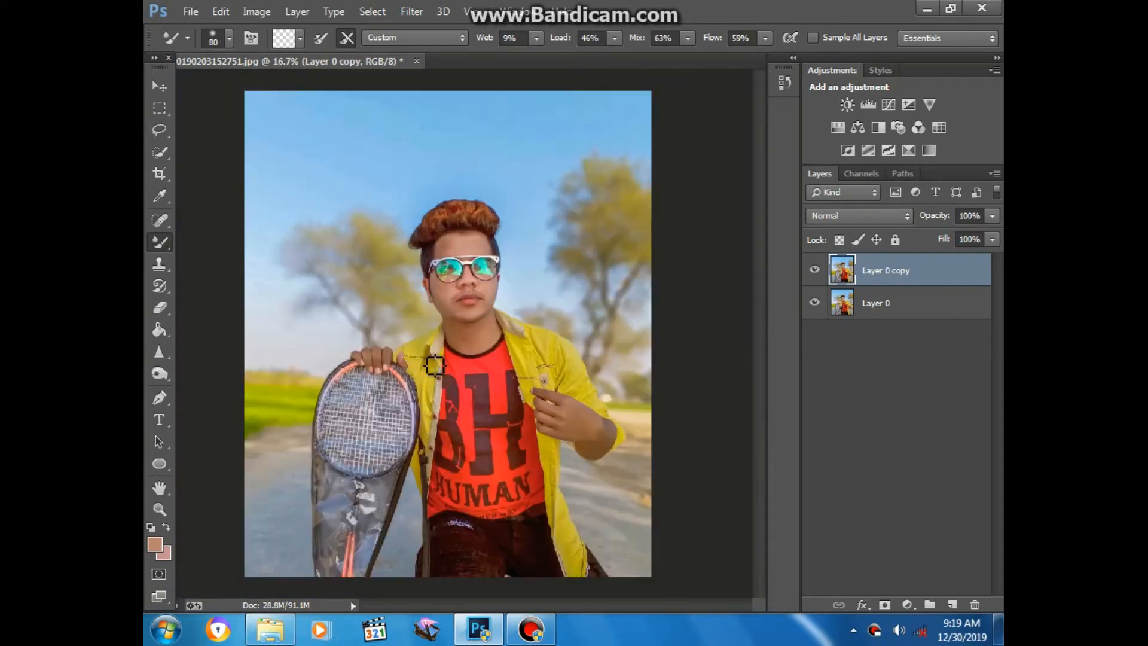
Lighten the hand and forearm in front of the shirt with the Dodge tool at size 400, range Highlights, exposure 18%.
right_click(167, 375)
click(220, 372)
key(ctrl+plus)
drag(629, 405, 532, 323)
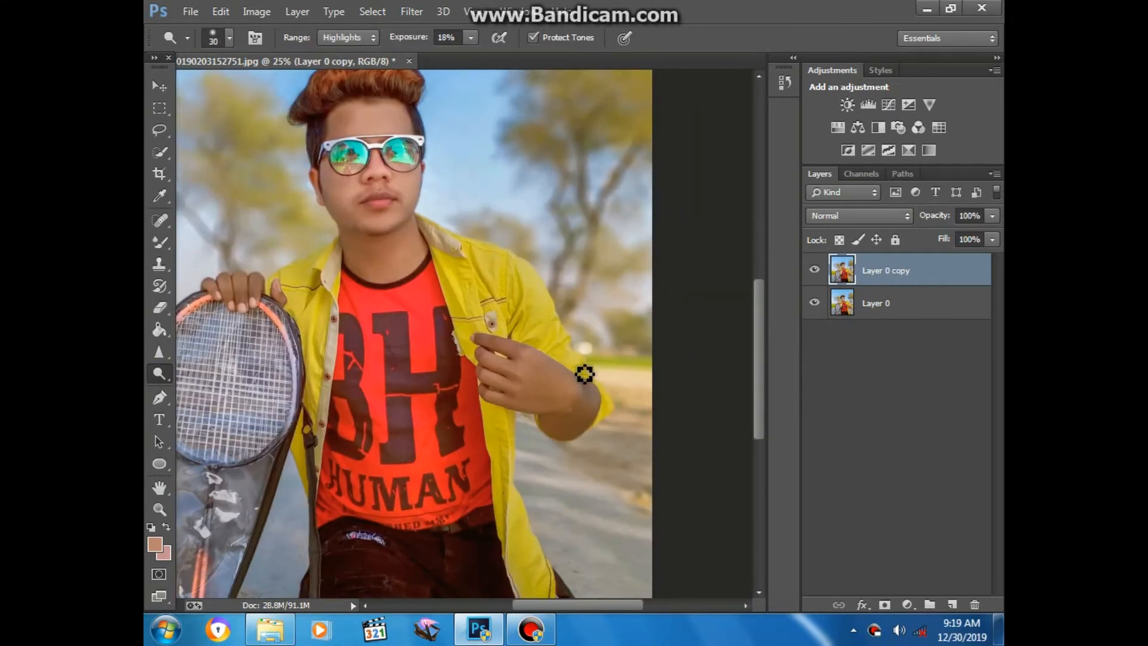
key(])
mouse_move(498, 365)
mouse_down()
mouse_move(598, 385)
mouse_move(556, 411)
mouse_up()
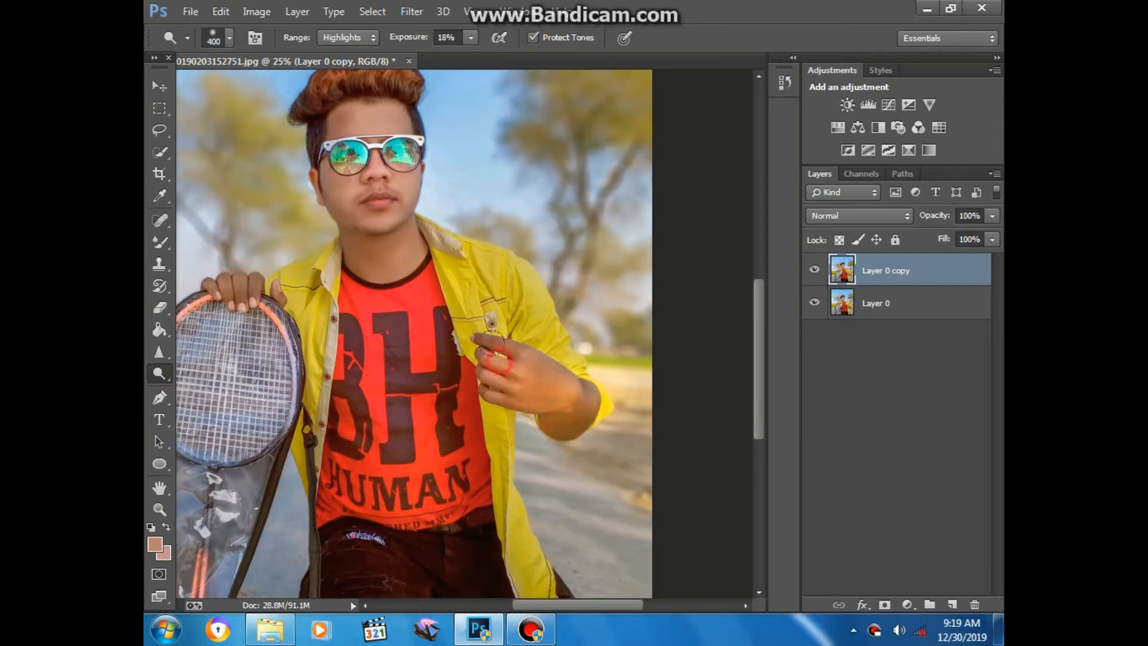
Lighten the fingers resting on the racket with the Dodge tool at the same highlight settings.
key(ctrl+minus)
key(ctrl+minus)
key(ctrl+plus)
key(ctrl+plus)
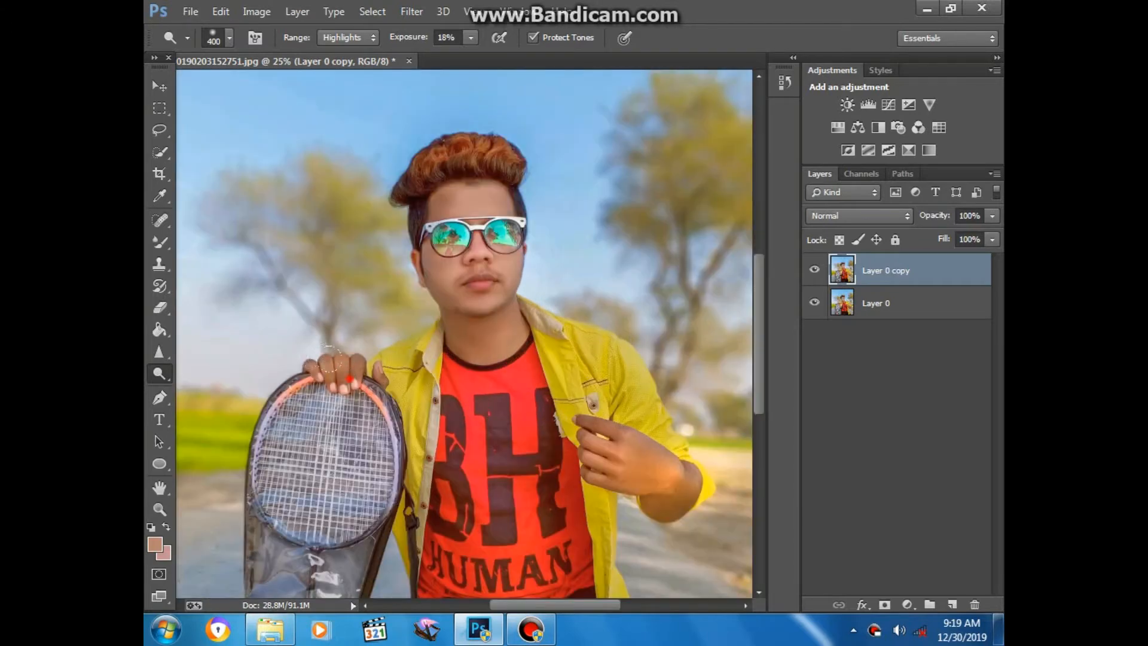
key(ctrl+minus)
key(ctrl+minus)
Apply the SkinFiner filter to Layer 0 copy with smoothing Amount 88 and Fine +35, and inspect the skin.
click(166, 93)
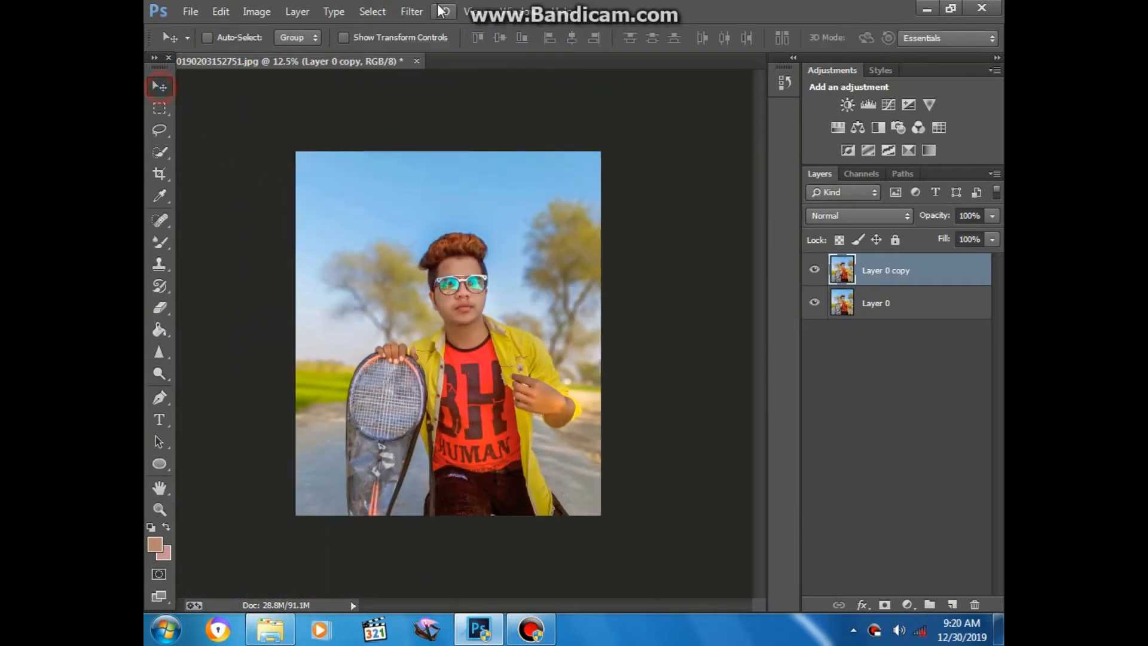
key(ctrl+plus)
click(411, 11)
mouse_move(569, 417)
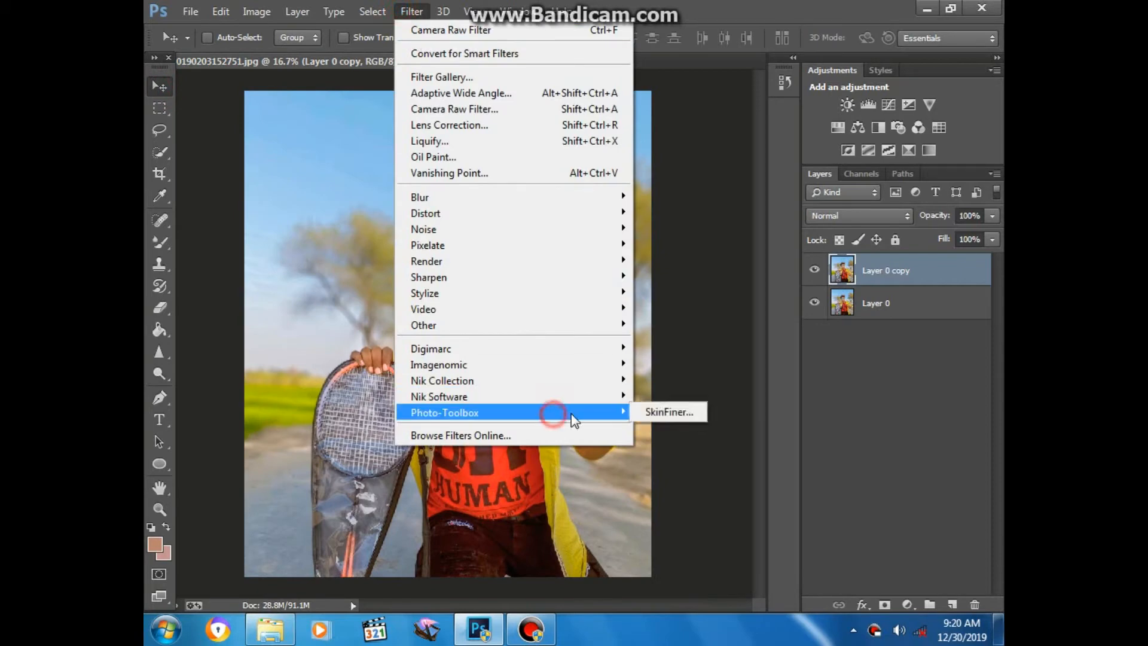
click(685, 410)
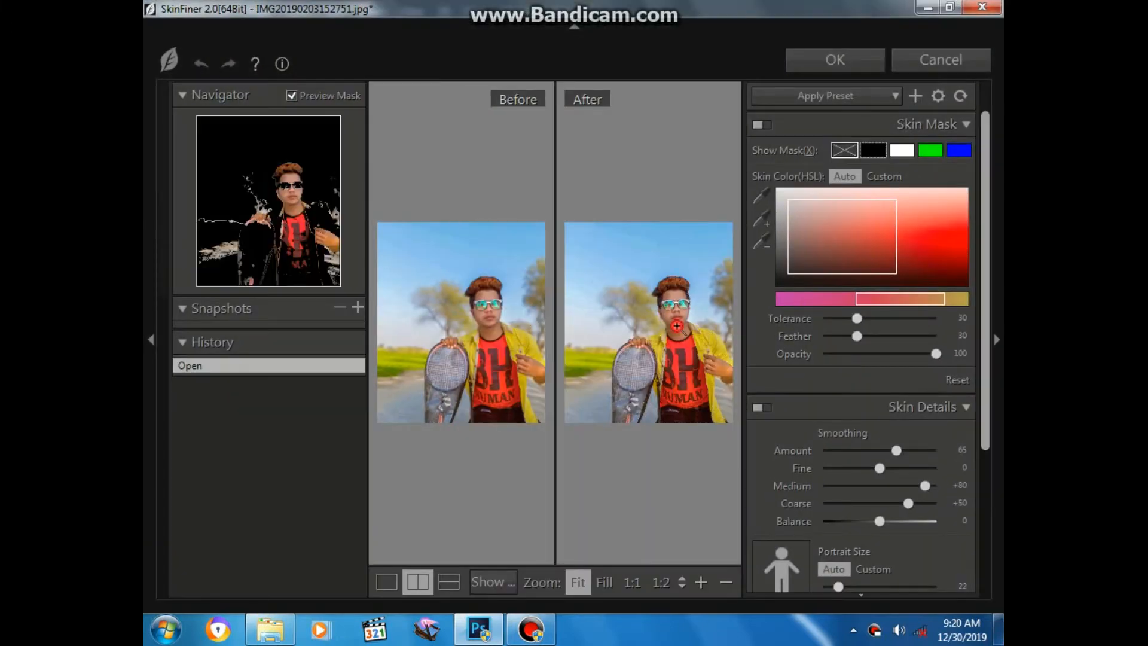
click(678, 323)
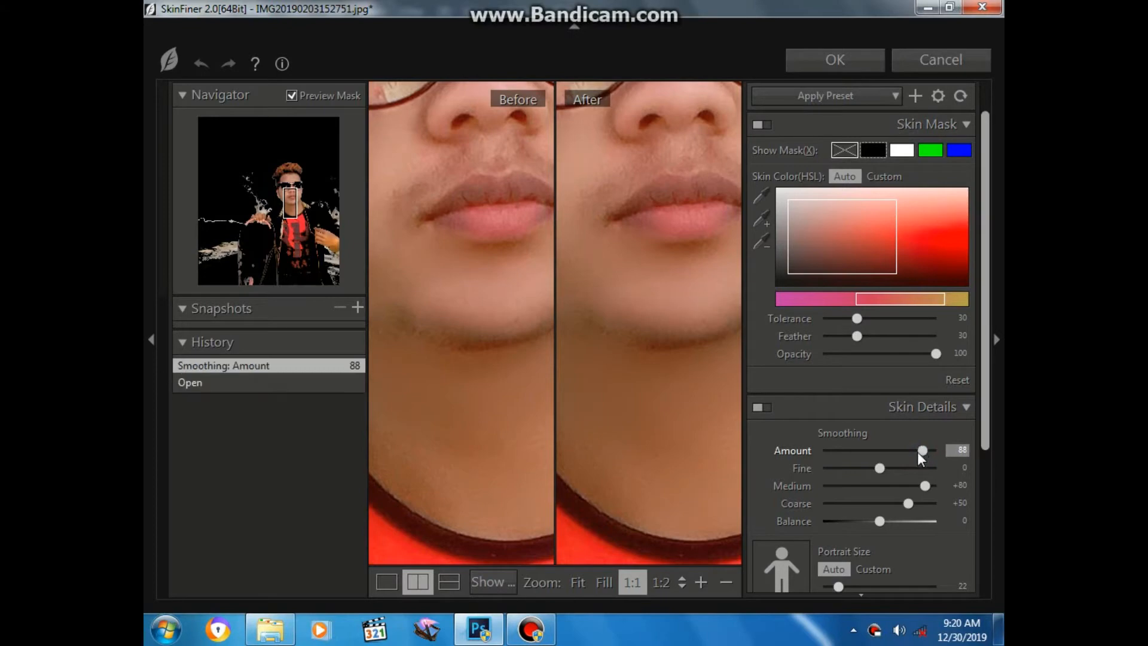
click(899, 469)
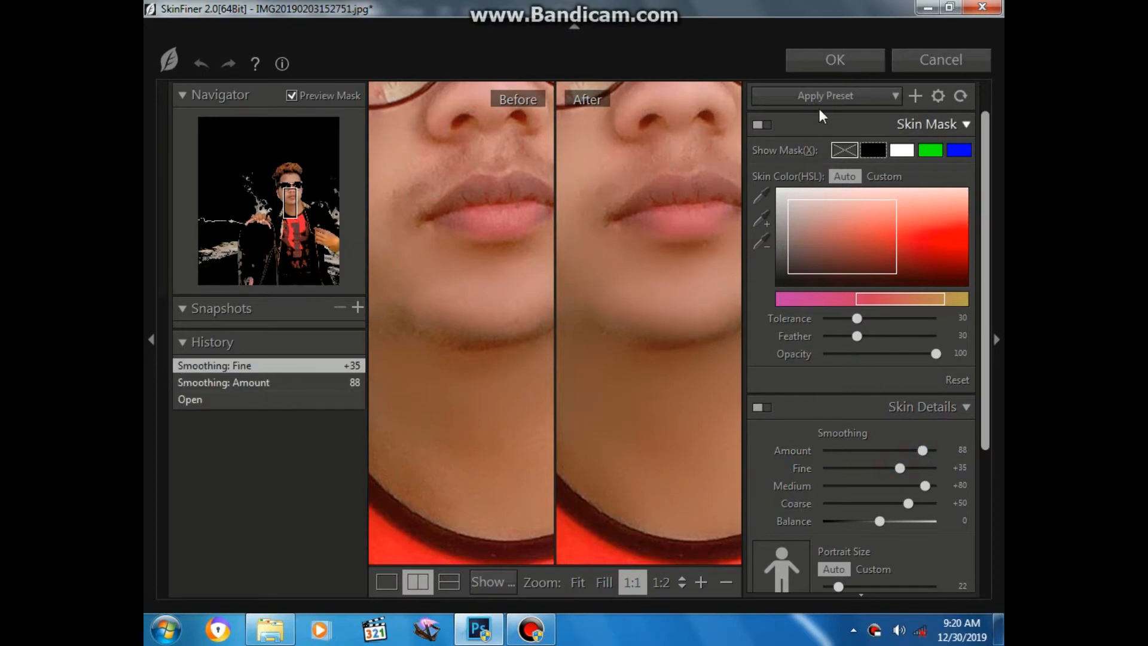
click(836, 59)
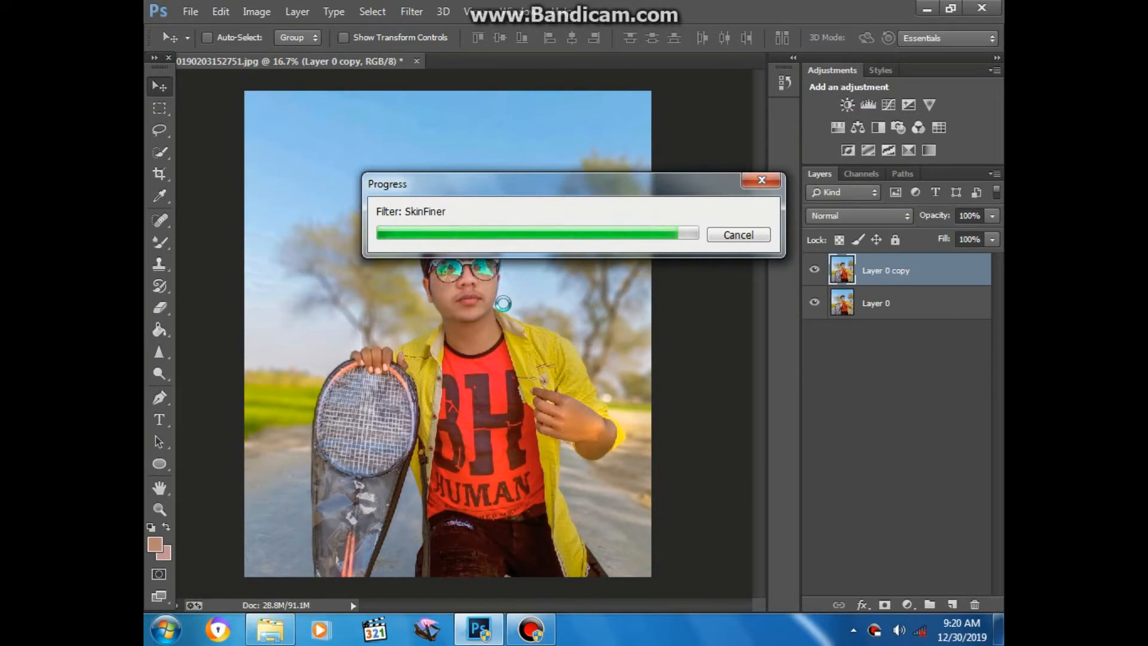
scroll(505, 308, up, 3)
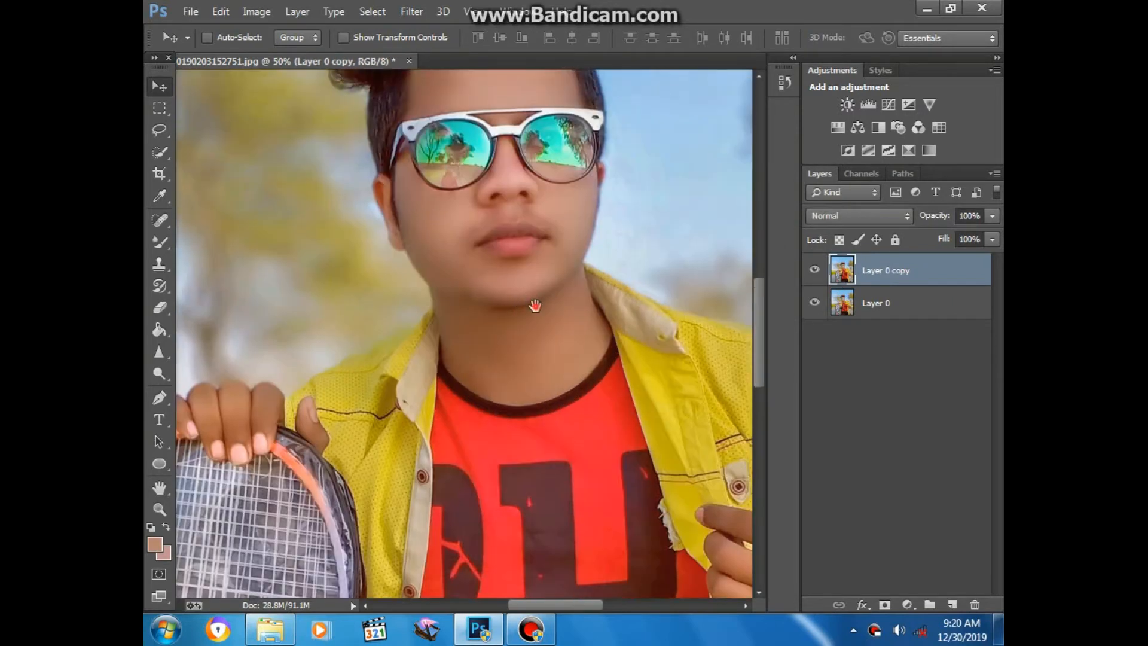
scroll(537, 405, up, 1)
scroll(547, 403, down, 4)
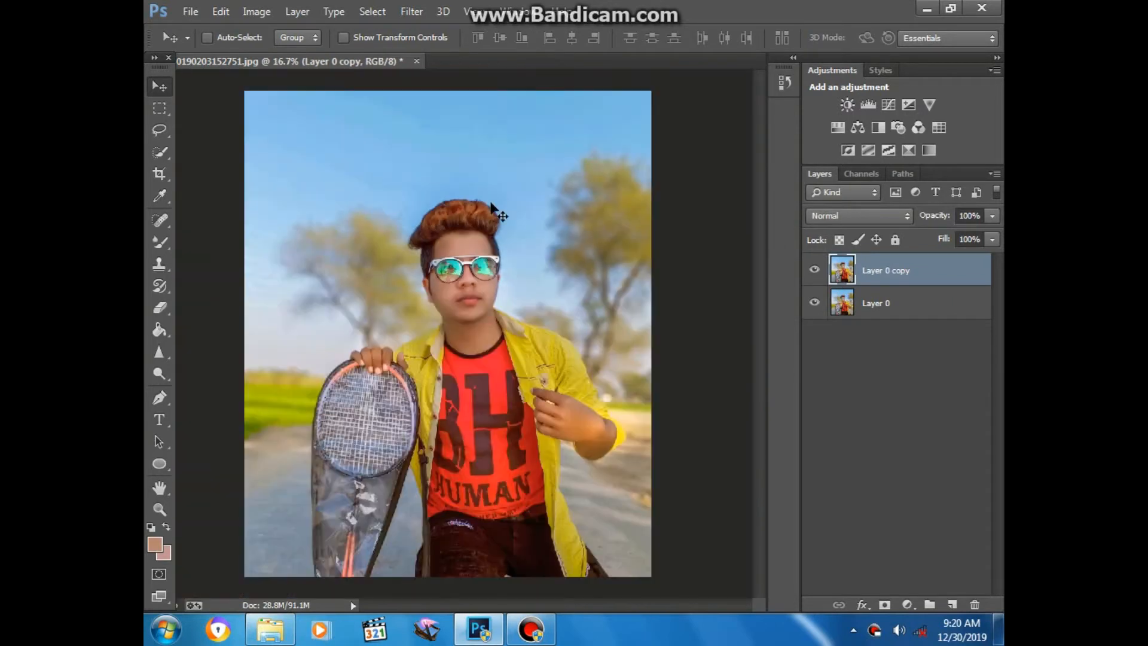
scroll(418, 6, up, 1)
click(412, 12)
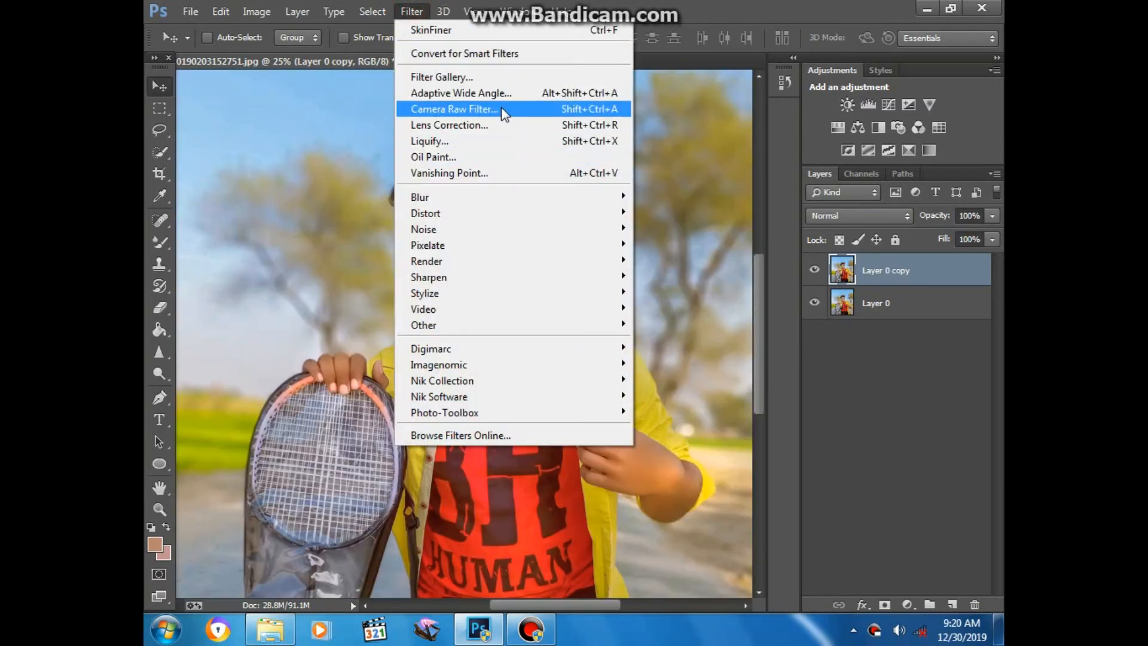
click(504, 107)
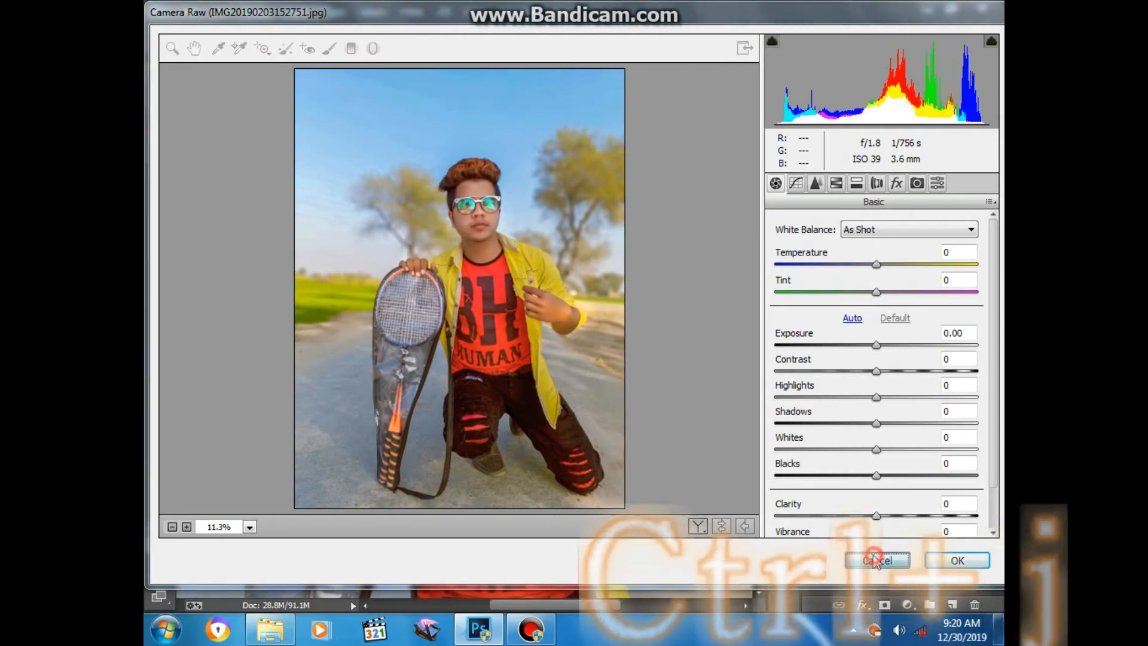
click(874, 560)
Duplicate Layer 0 copy and open the Camera Raw filter on the duplicate.
key(ctrl+j)
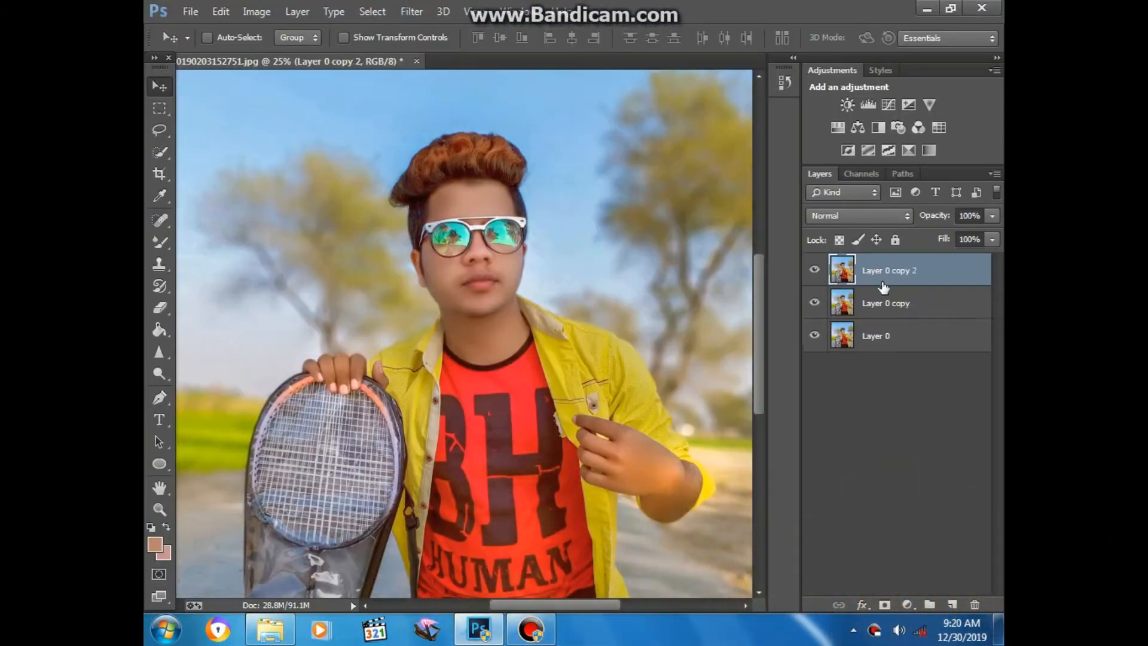
click(411, 11)
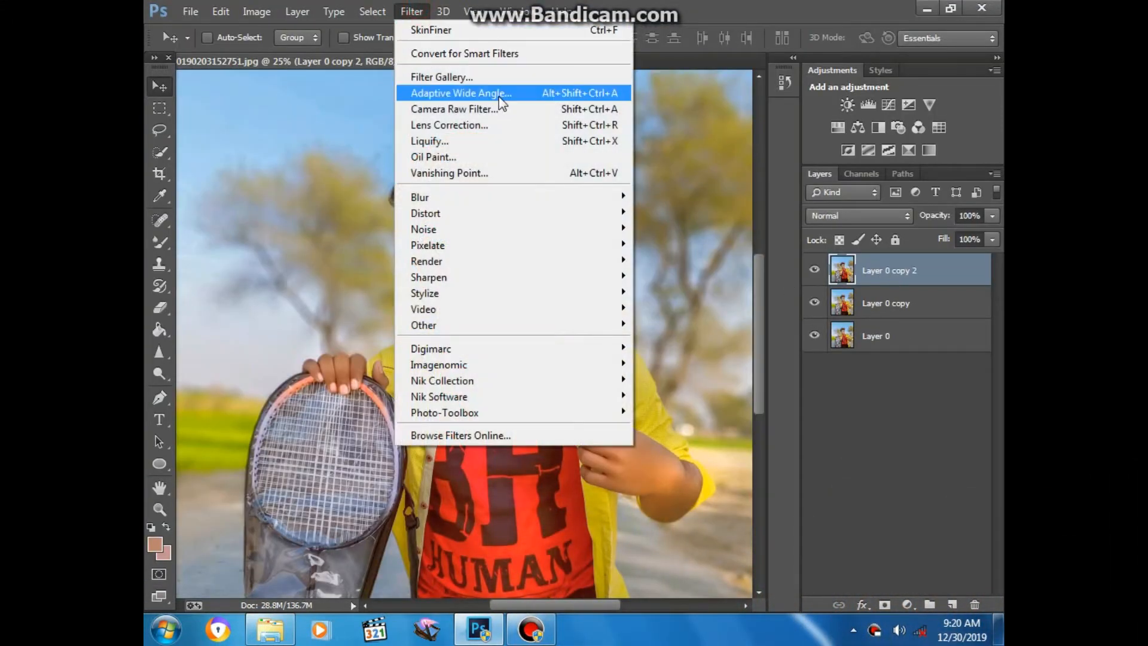
click(509, 108)
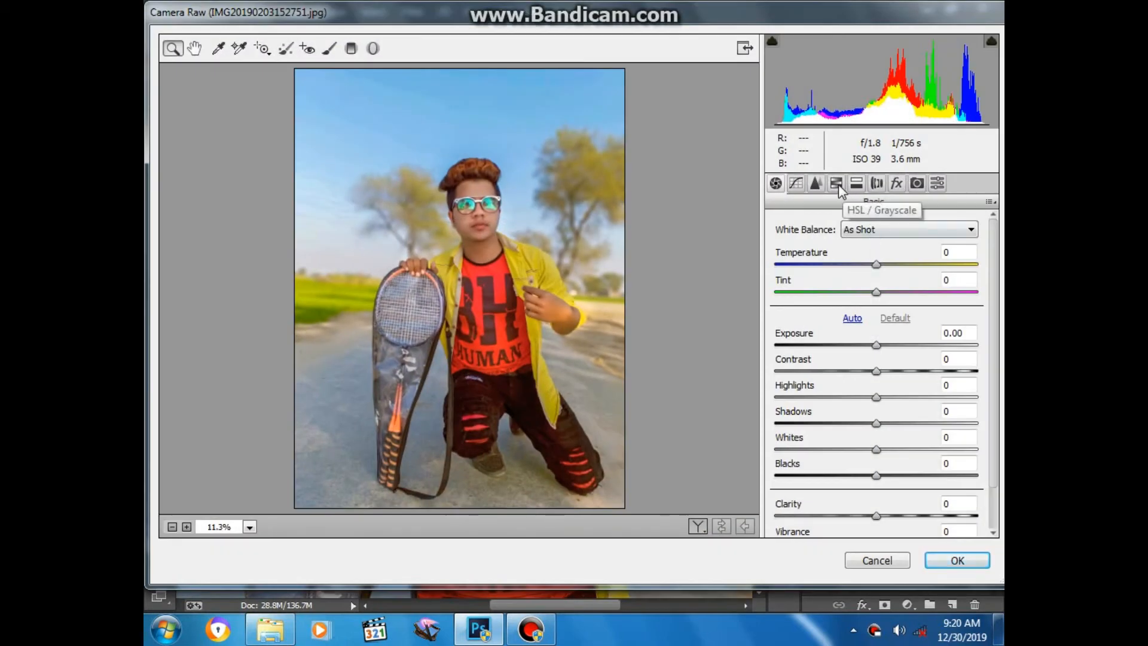
Set the HSL saturation of Yellows to +32 and Oranges to -20.
click(836, 184)
drag(852, 358, 916, 359)
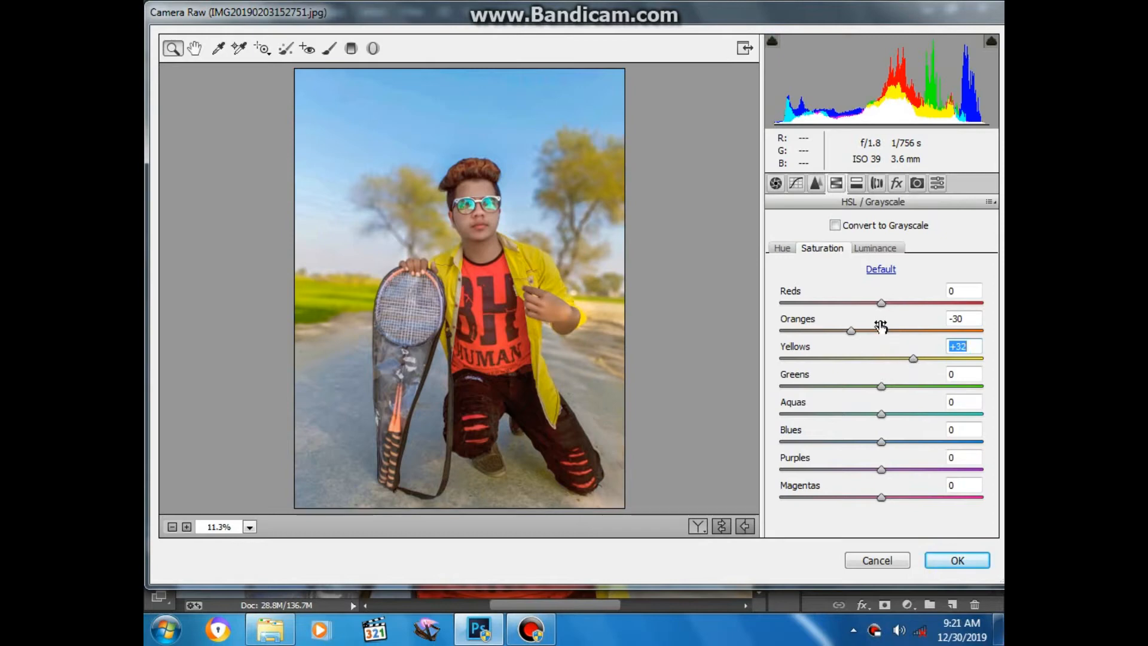
drag(850, 330, 861, 332)
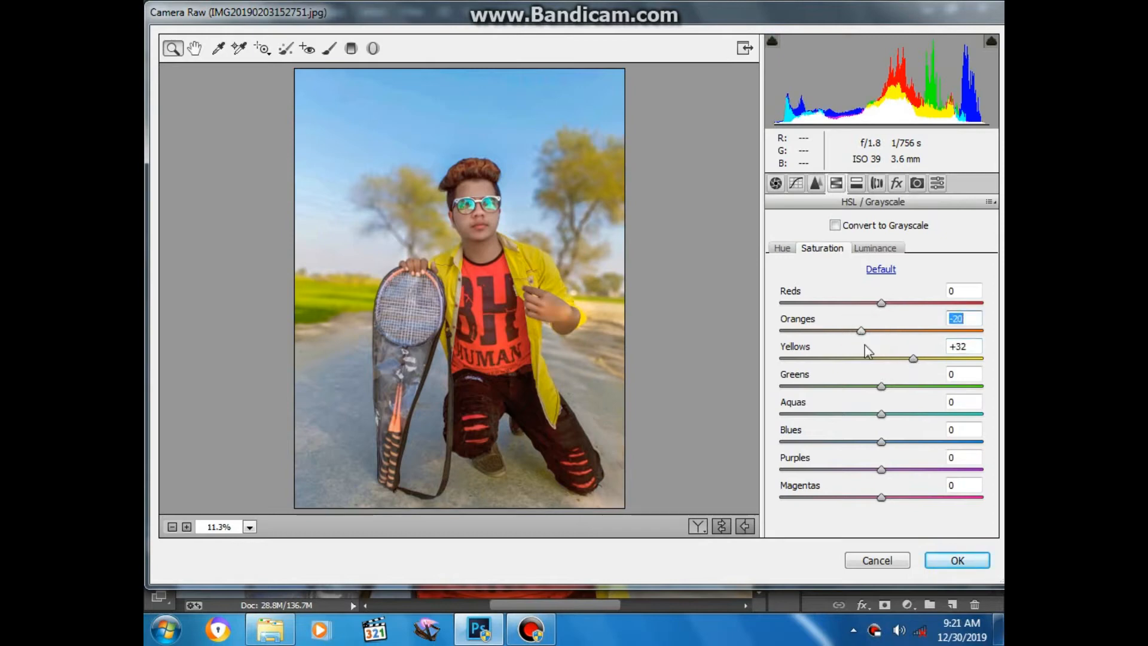
Apply the Camera Raw colour adjustments to Layer 0 copy 2 and inspect the face up close.
click(955, 561)
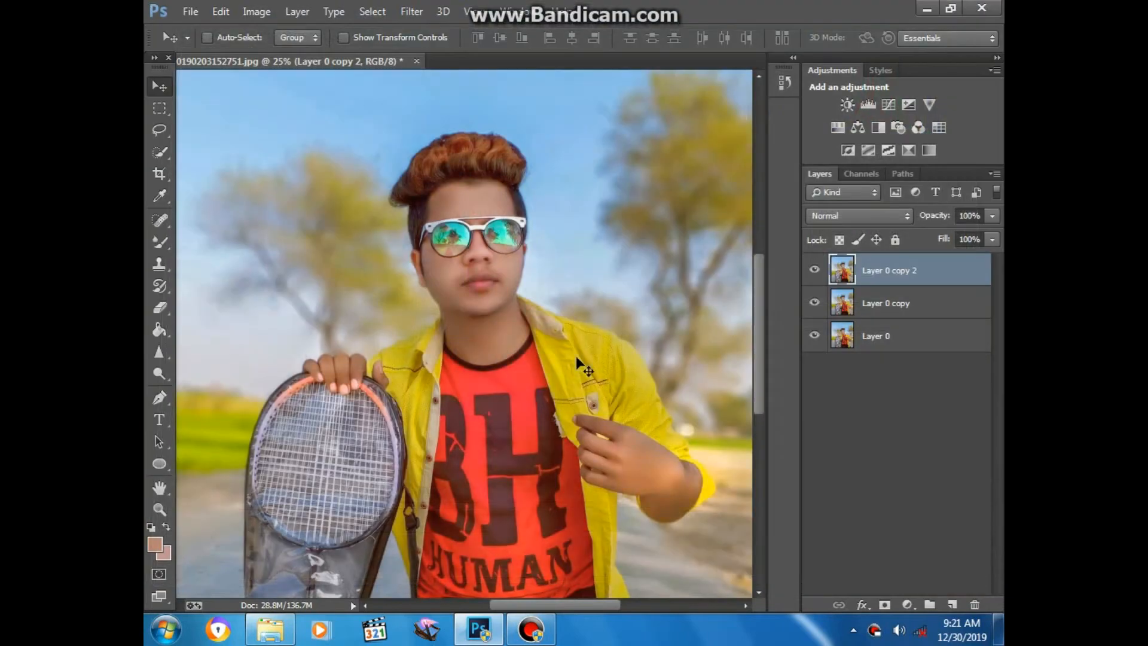
key(ctrl+minus)
key(ctrl+minus)
key(ctrl+plus)
key(ctrl+plus)
key(ctrl+plus)
key(ctrl+plus)
key(ctrl+plus)
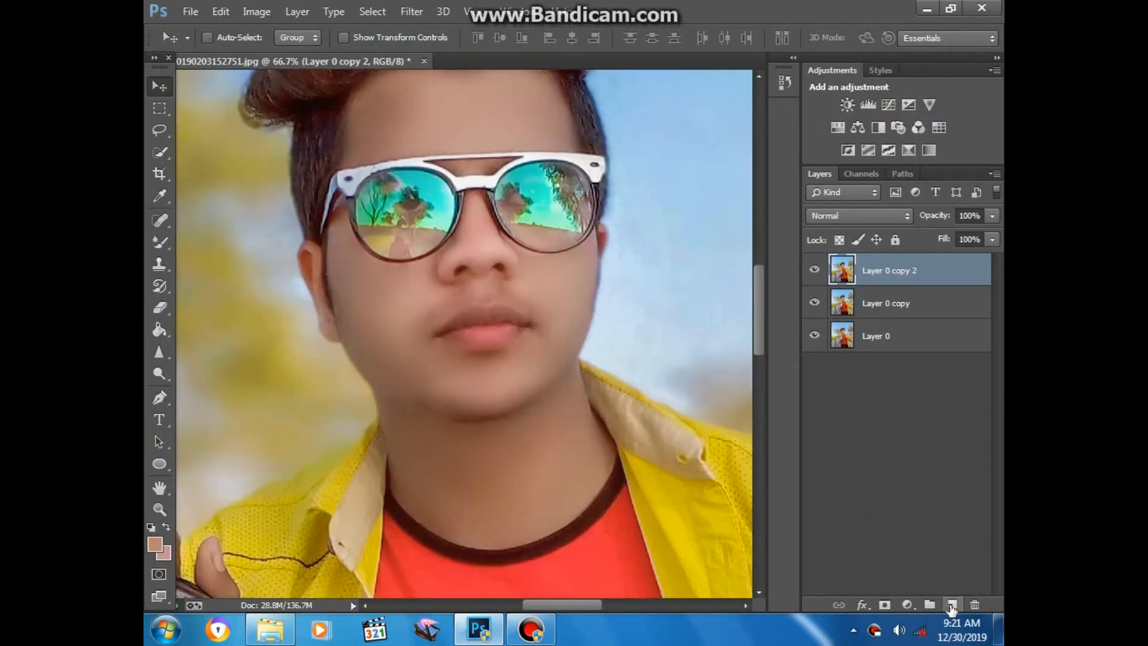
Create a new layer above Layer 0 copy 2 and set up the Brush tool with a bright red foreground colour.
click(952, 605)
right_click(159, 241)
click(220, 242)
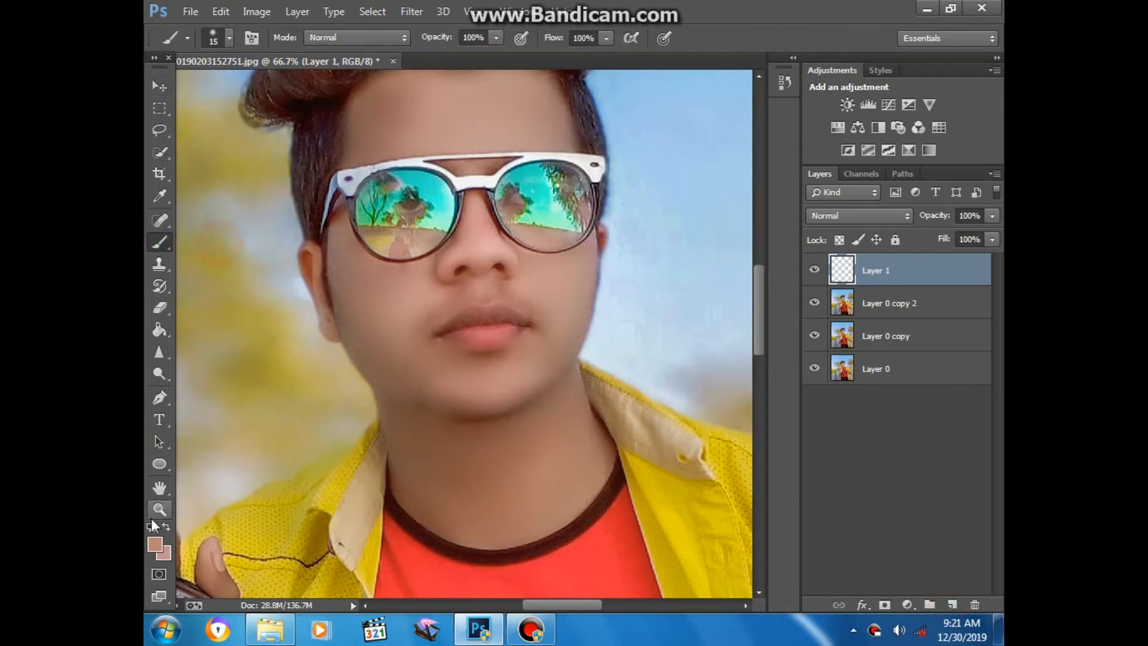
click(154, 544)
text(ff4900)
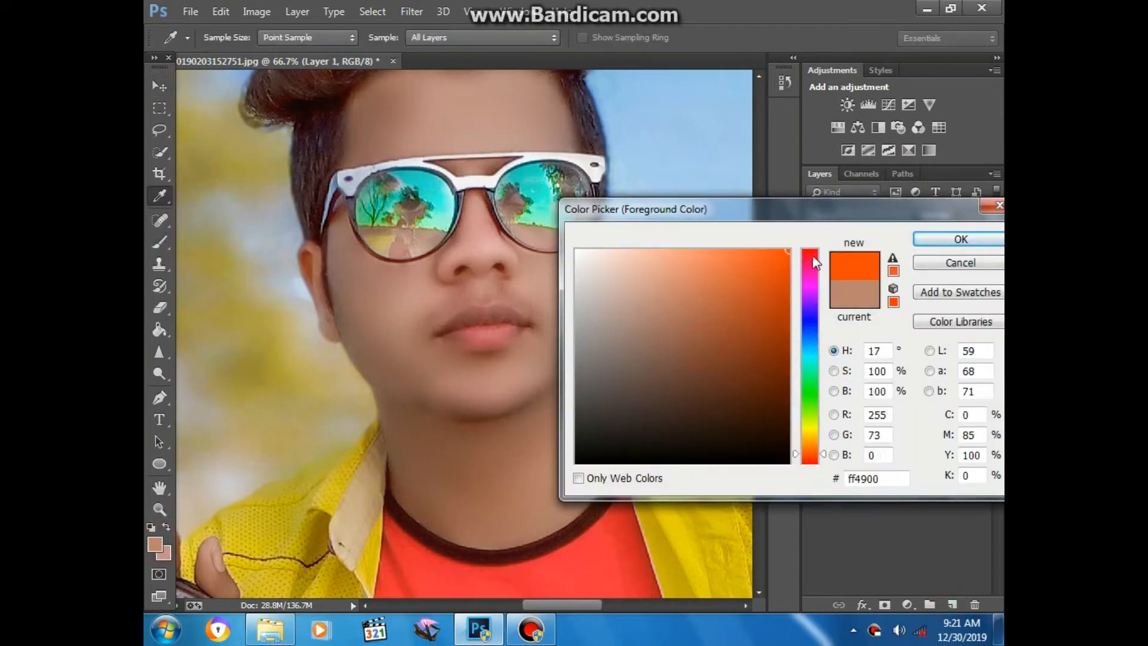
drag(815, 263, 814, 248)
click(931, 239)
Paint a red stroke on the lower lip and blend the new layer with Multiply at 27% fill.
key(ctrl+plus)
key(ctrl+plus)
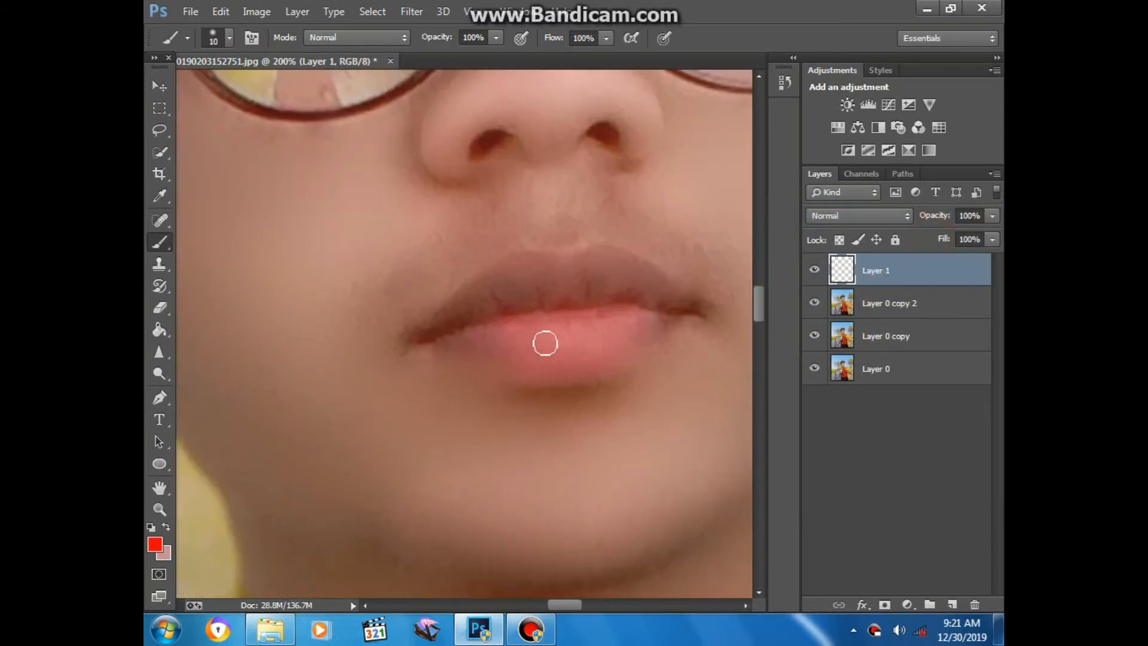
drag(601, 329, 527, 343)
click(878, 216)
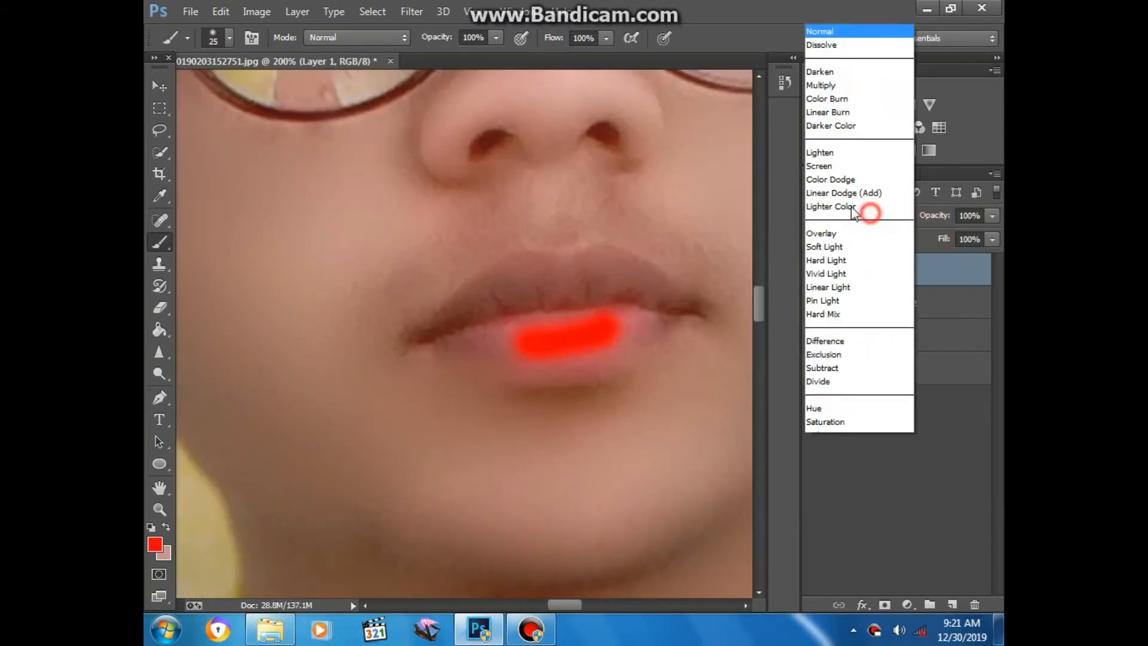
click(820, 62)
click(992, 239)
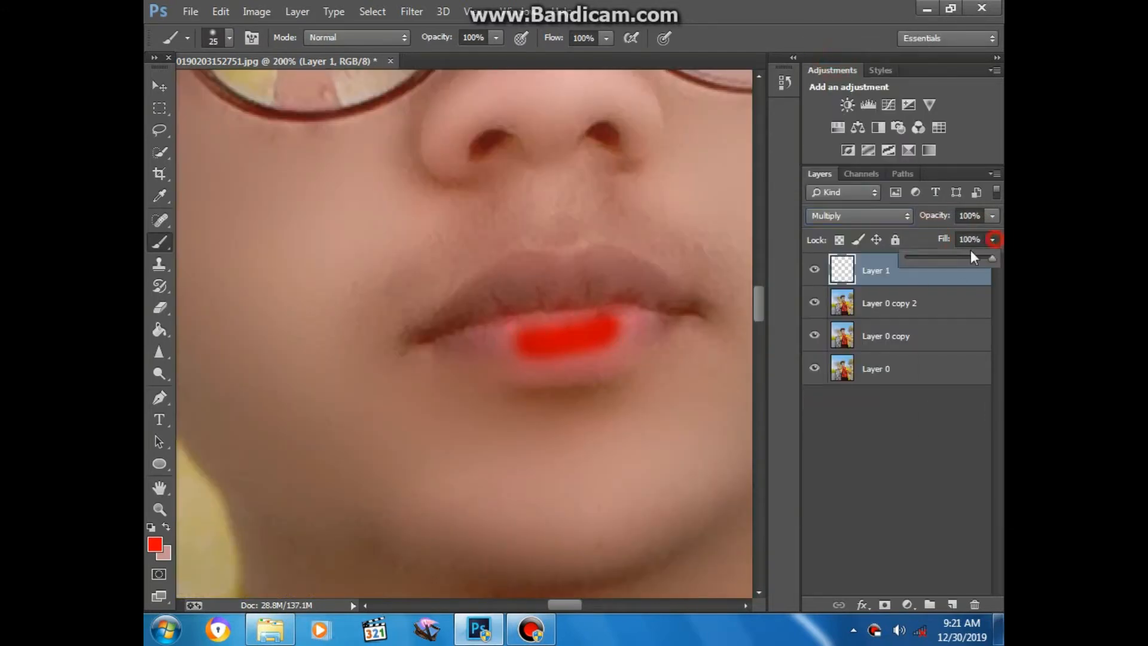
drag(936, 265, 930, 265)
Paint the rest of both lips red and lower the lip layer's opacity to 64%.
mouse_move(525, 333)
mouse_down()
mouse_move(644, 297)
mouse_move(589, 348)
mouse_move(534, 357)
mouse_move(444, 329)
mouse_move(457, 305)
mouse_move(515, 270)
mouse_move(613, 274)
mouse_up()
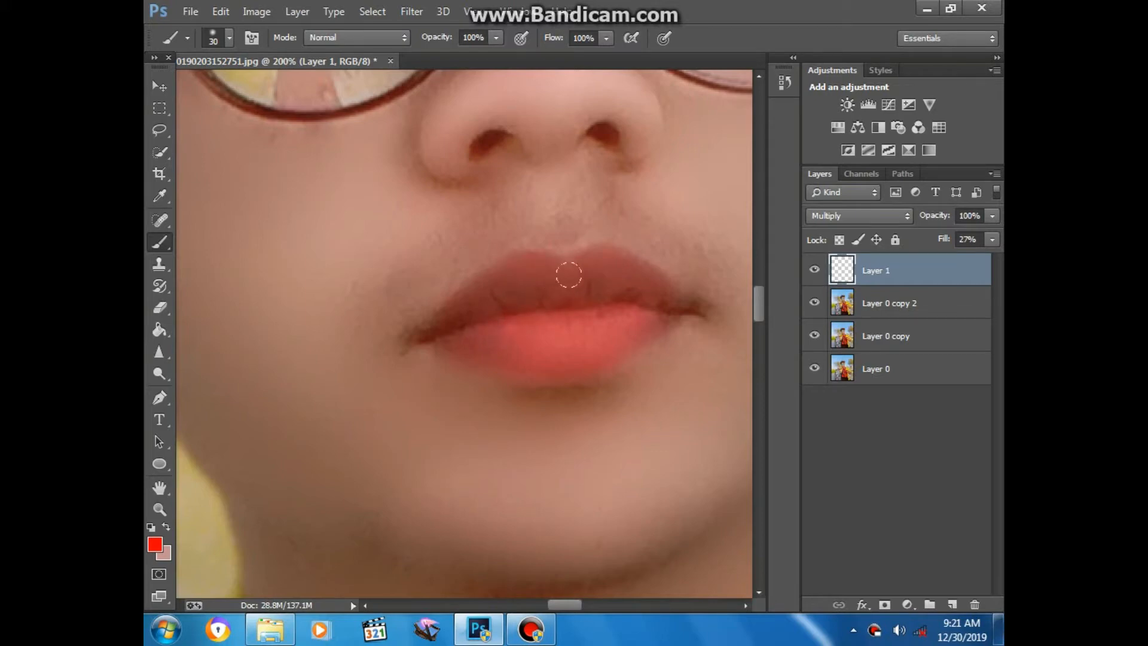
key(ctrl+0)
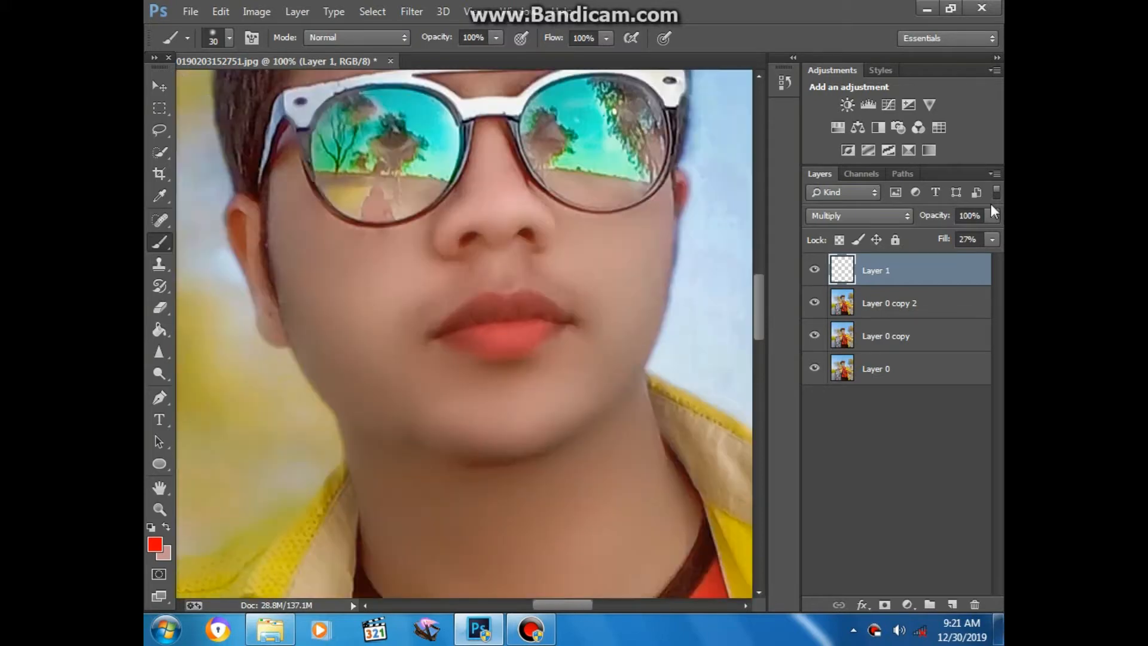
click(992, 239)
click(969, 235)
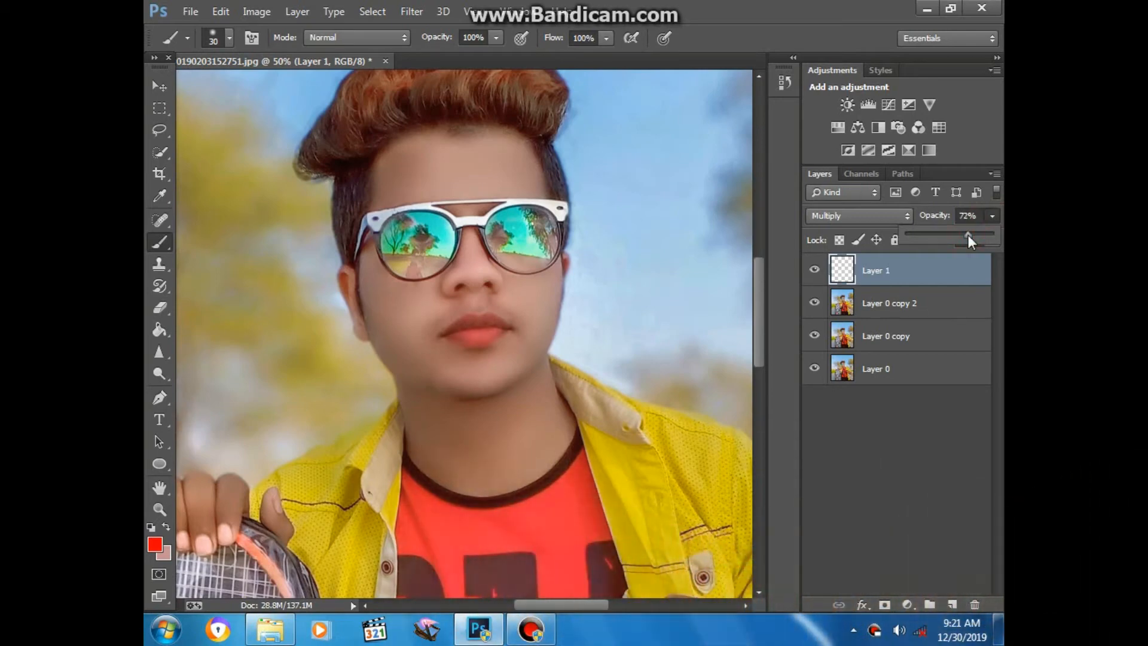
drag(967, 235, 960, 235)
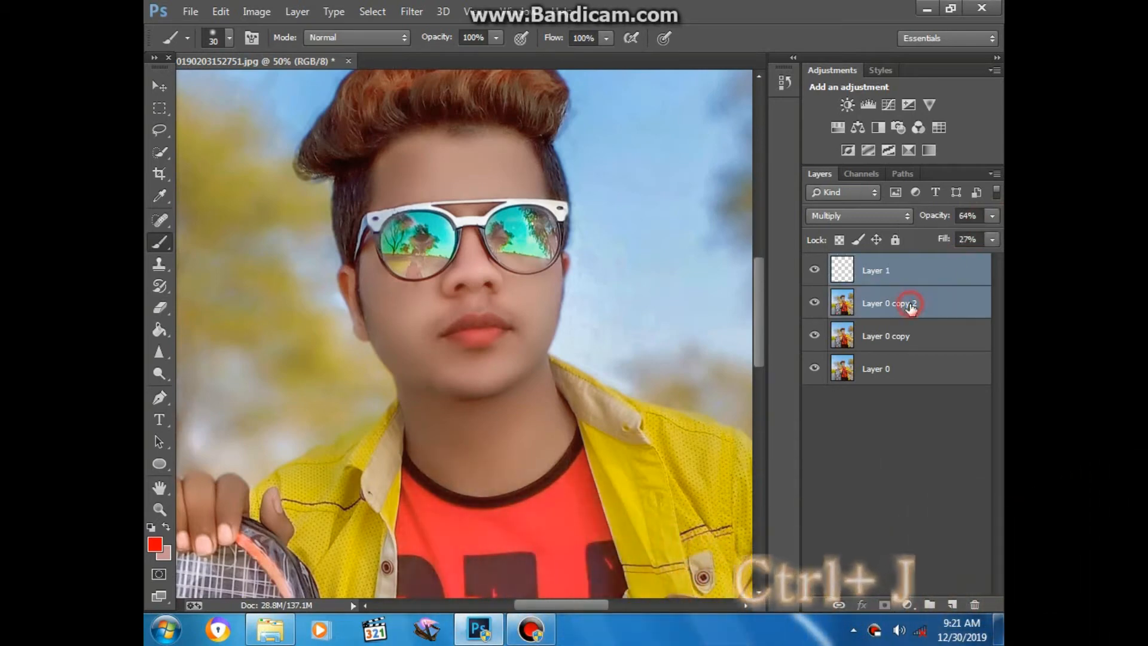
Merge the lip layer with Layer 0 copy 2 and duplicate the merged layer.
key(ctrl+e)
scroll(687, 260, down, 4)
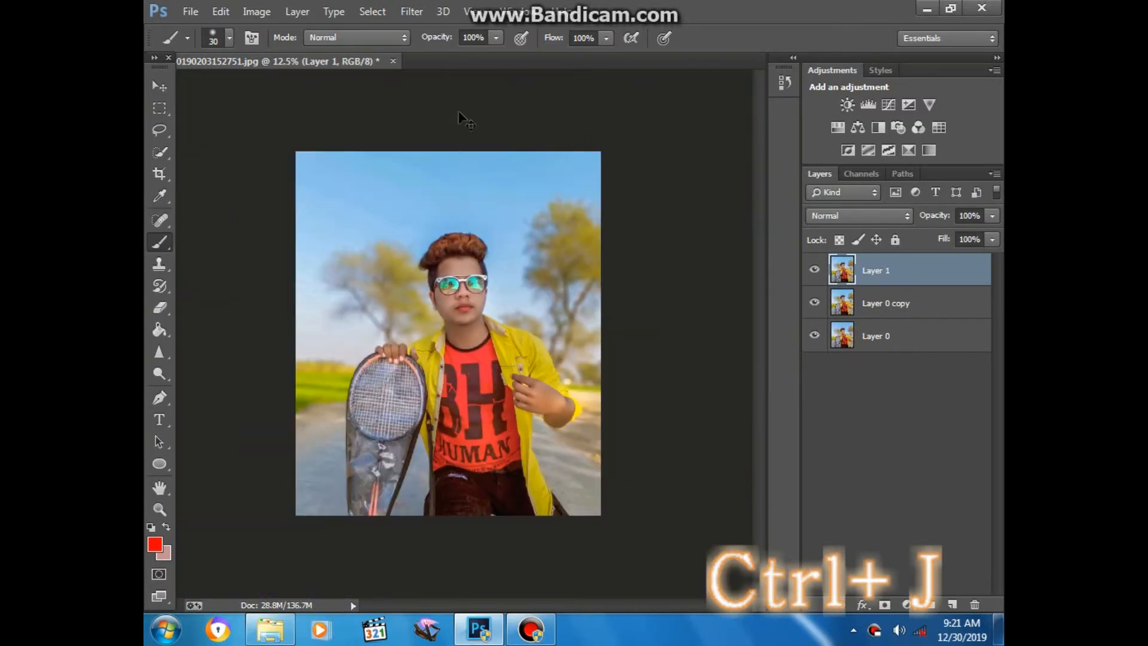
scroll(514, 132, up, 3)
scroll(515, 131, up, 1)
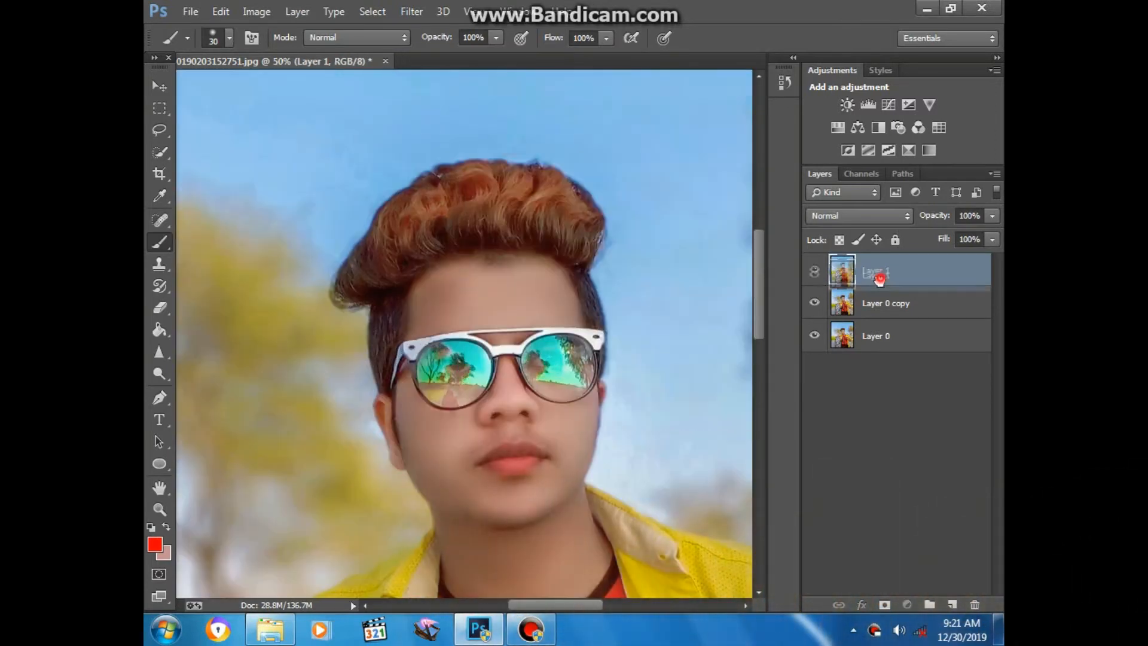
key(ctrl+j)
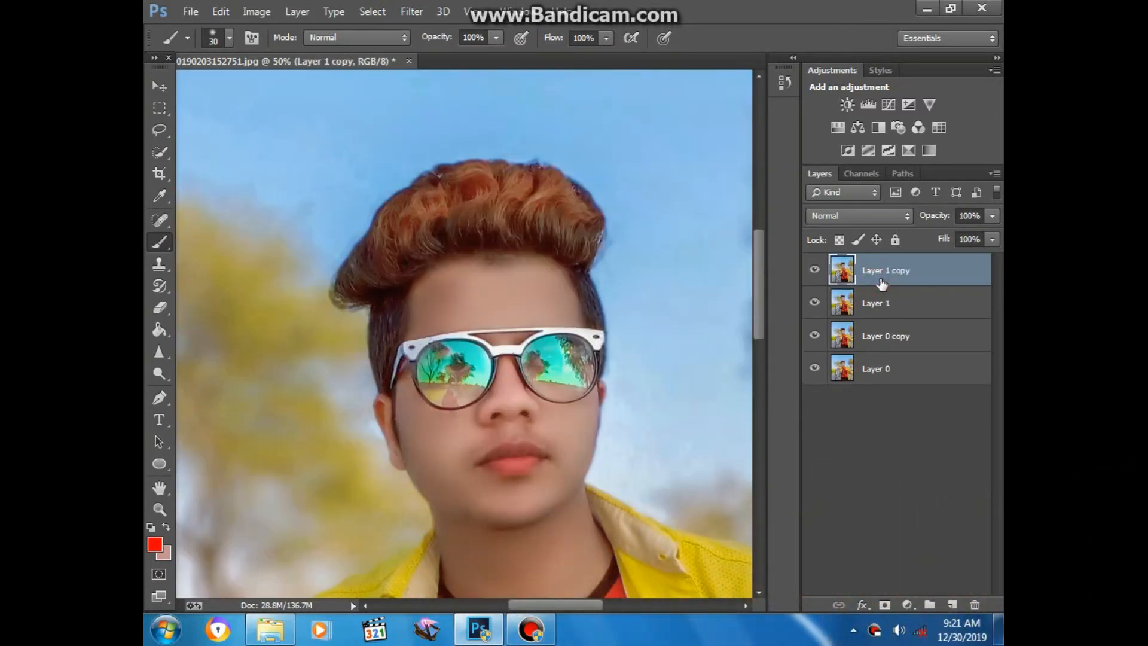
Set up the Smudge tool with the 90 px spatter tip enlarged to 150 px and 64% strength.
click(167, 369)
click(159, 352)
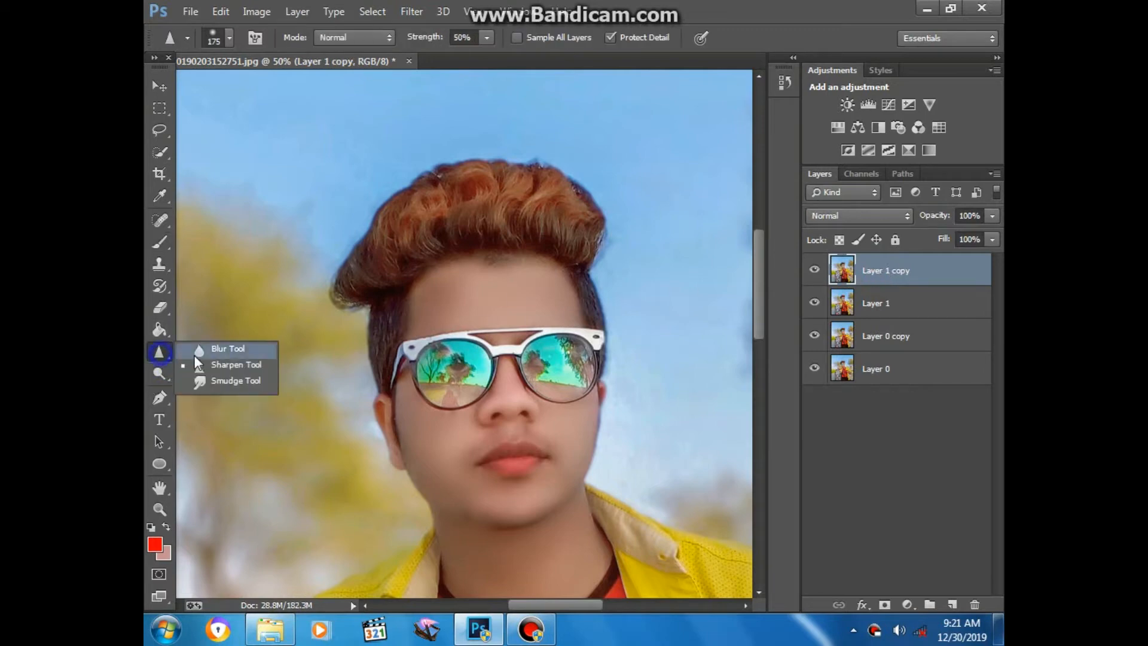
click(230, 381)
click(225, 40)
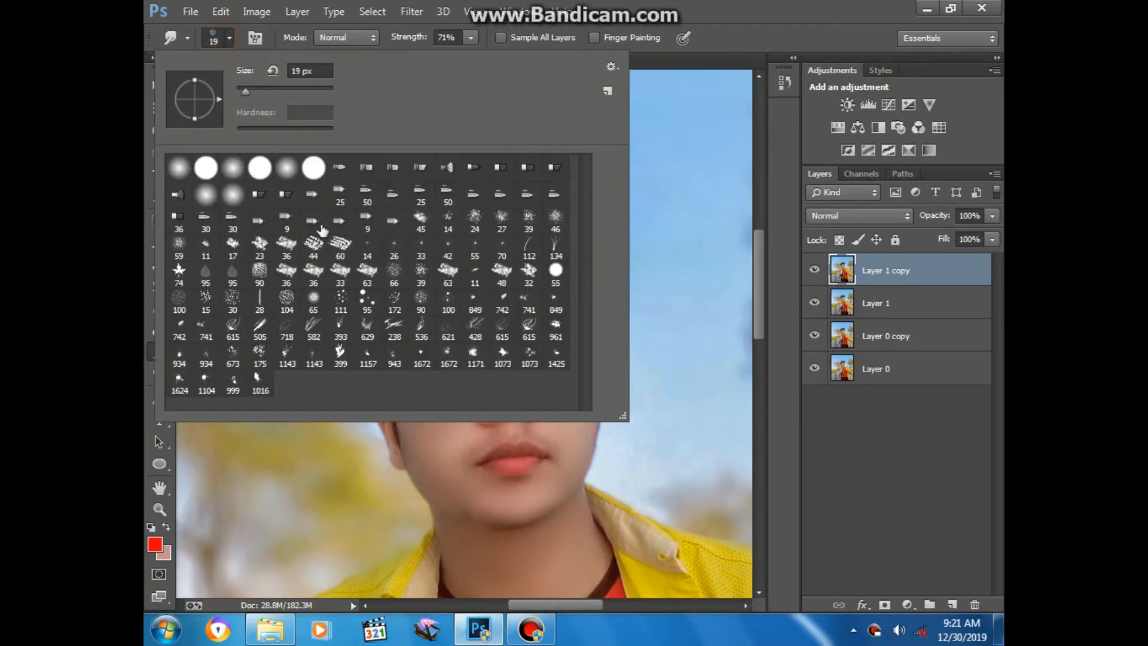
double_click(422, 302)
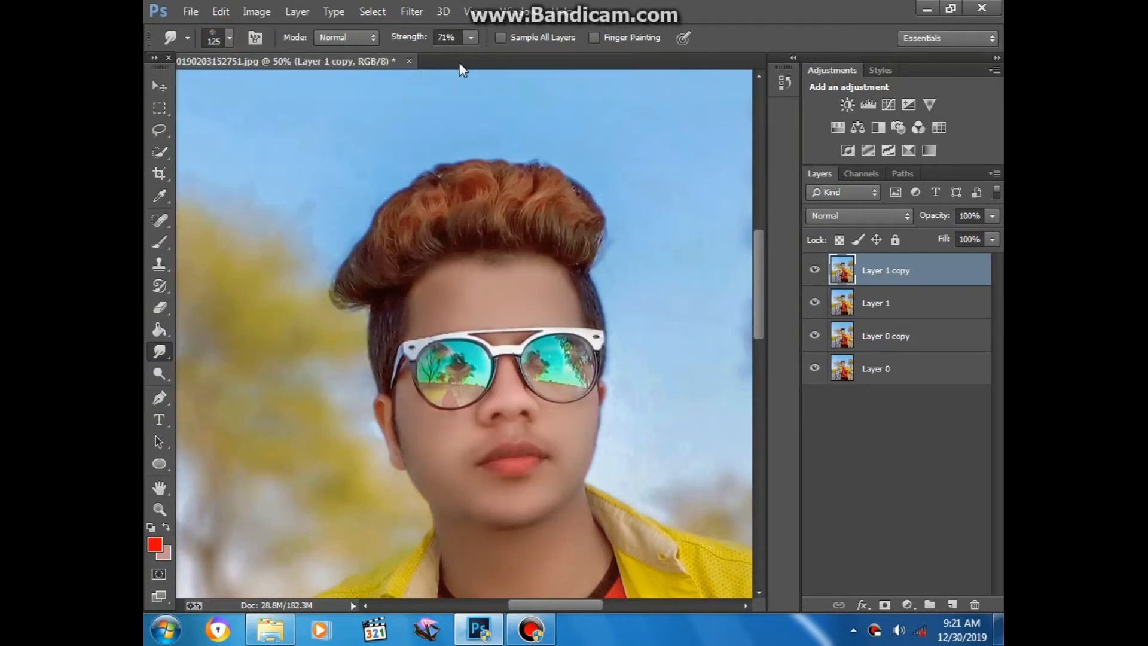
drag(471, 58, 465, 58)
key(bracketright)
Smudge the hair upward and outward in strands across the whole top of the head on Layer 1 copy.
drag(372, 256, 303, 225)
mouse_move(406, 239)
mouse_down()
mouse_move(333, 171)
mouse_move(413, 244)
mouse_move(409, 141)
mouse_up()
drag(429, 216, 431, 156)
drag(445, 233, 478, 141)
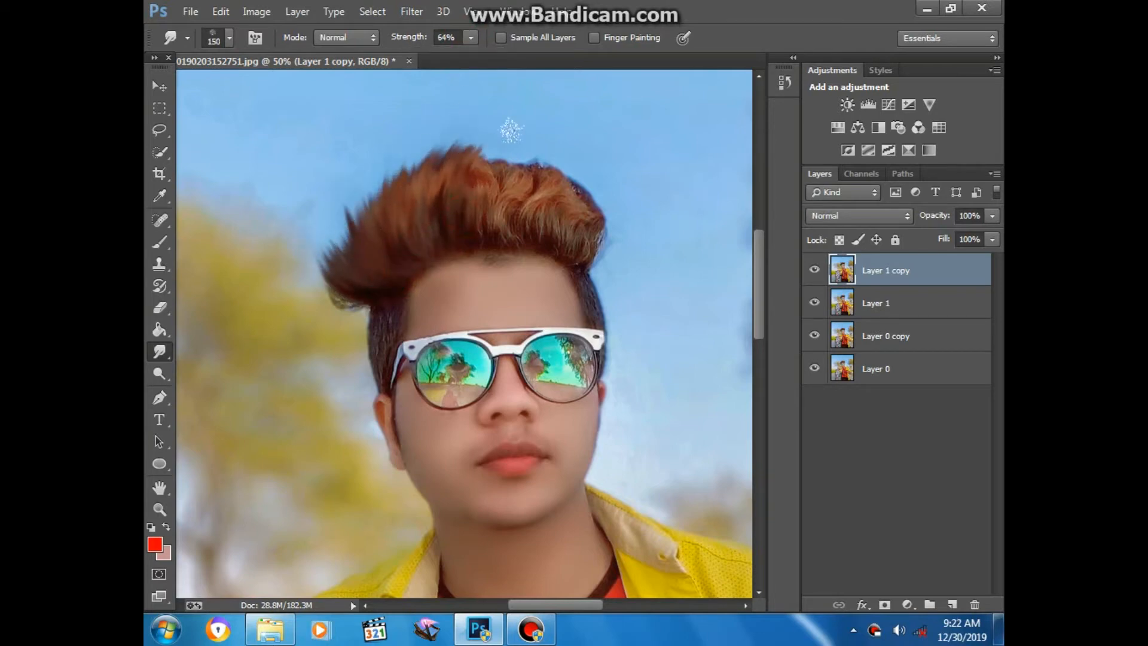
drag(472, 180, 509, 129)
key(bracketleft)
key(bracketleft)
key(bracketright)
mouse_move(493, 226)
mouse_down()
mouse_move(526, 140)
mouse_move(541, 137)
mouse_up()
mouse_move(541, 227)
mouse_down()
mouse_move(568, 141)
mouse_move(598, 150)
mouse_up()
drag(577, 236, 622, 197)
drag(538, 186, 508, 138)
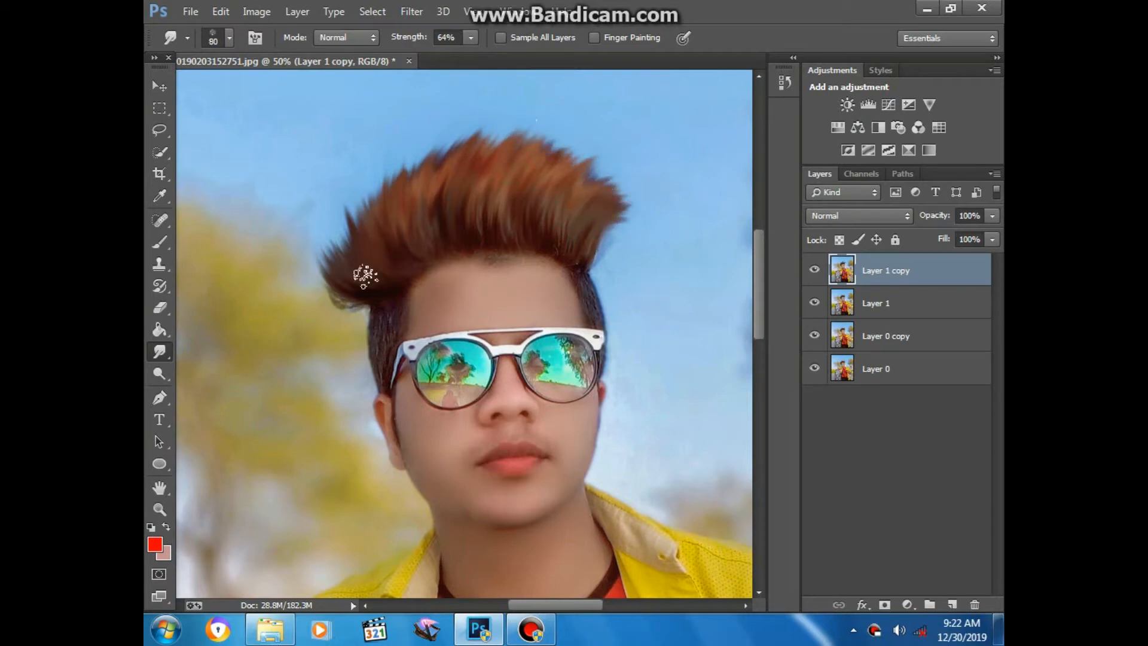
Extend both sides and the crown of the hair with further smudge strokes to shape a fuller, rounded quiff.
drag(342, 306, 309, 246)
mouse_move(337, 281)
mouse_down()
mouse_move(317, 224)
mouse_move(353, 159)
mouse_up()
mouse_move(365, 233)
mouse_down()
mouse_move(354, 179)
mouse_move(425, 133)
mouse_move(583, 163)
mouse_move(634, 240)
mouse_up()
key(bracketright)
mouse_move(596, 172)
mouse_down()
mouse_move(503, 151)
mouse_move(504, 128)
mouse_move(419, 172)
mouse_move(436, 137)
mouse_move(392, 174)
mouse_up()
drag(323, 237, 362, 177)
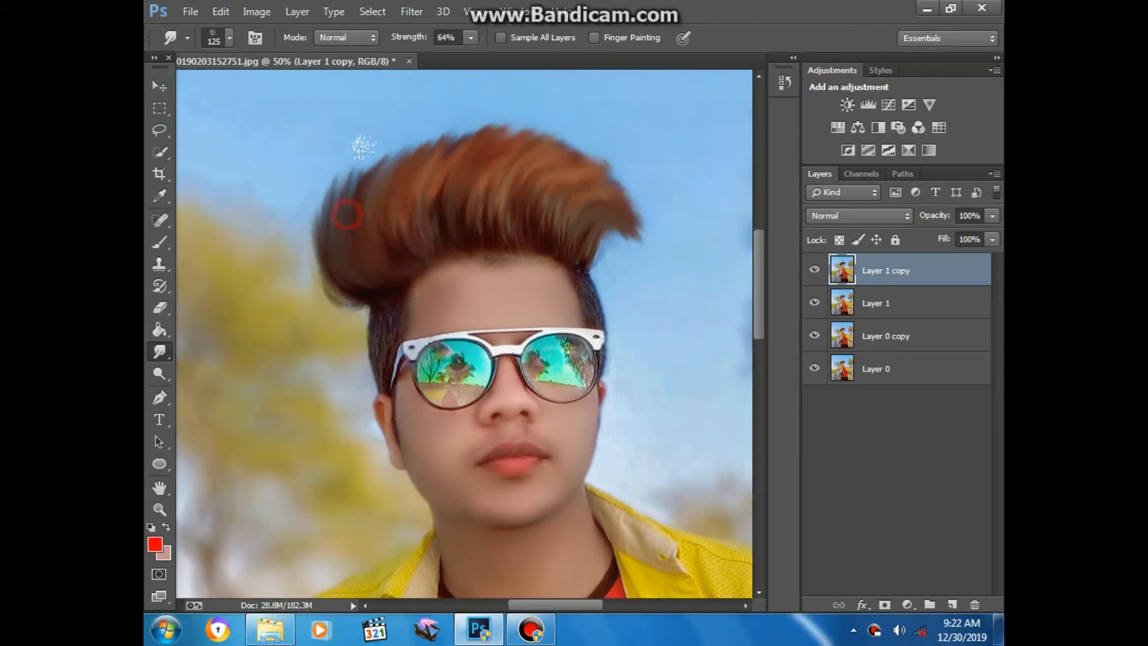
key(bracketleft)
key(bracketright)
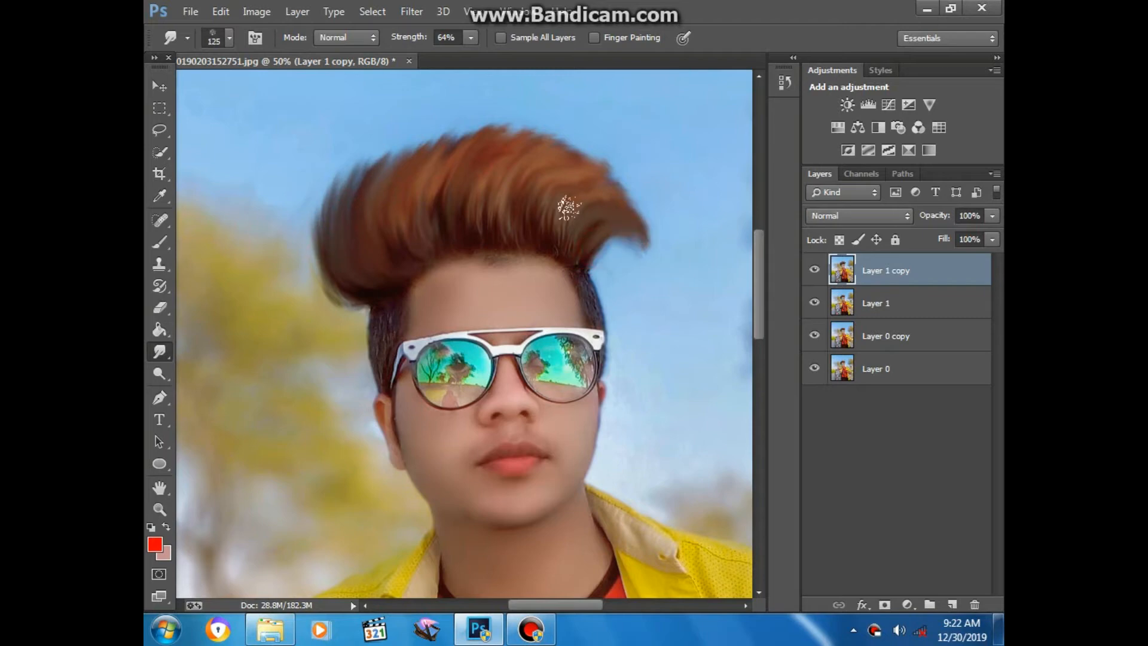
Refine the quiff's crown and outer edges with smaller smudge strokes and check the hairstyle against the whole portrait.
key(ctrl+minus)
key(ctrl+minus)
key(ctrl+minus)
key(ctrl+minus)
key(ctrl+plus)
key(ctrl+plus)
key(ctrl+plus)
key(ctrl+plus)
key(bracketleft)
key(bracketleft)
mouse_move(481, 197)
mouse_down()
mouse_move(462, 171)
mouse_move(482, 175)
mouse_move(442, 146)
mouse_up()
key(bracketright)
scroll(457, 182, up, 2)
scroll(458, 182, left, 2)
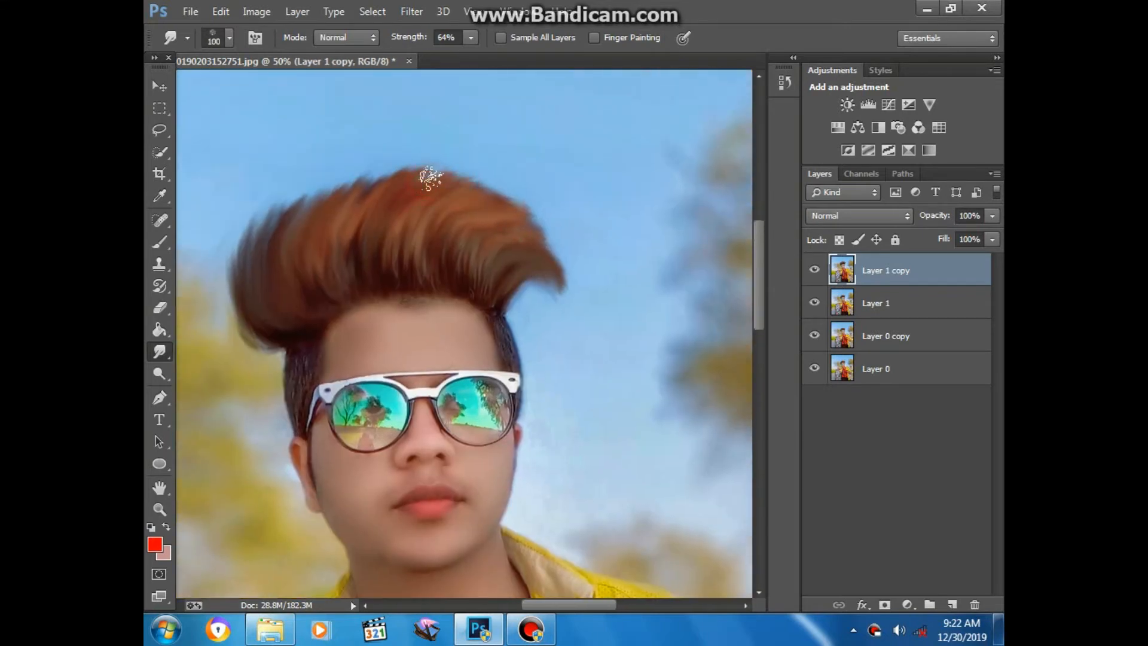
key(bracketright)
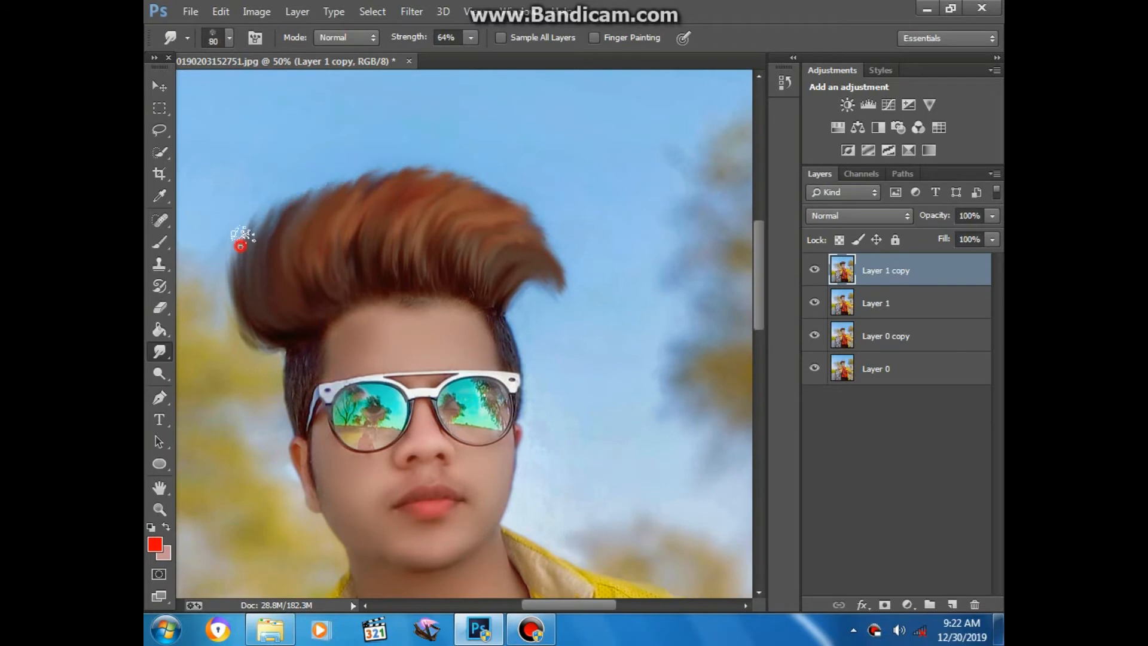
key(bracketright)
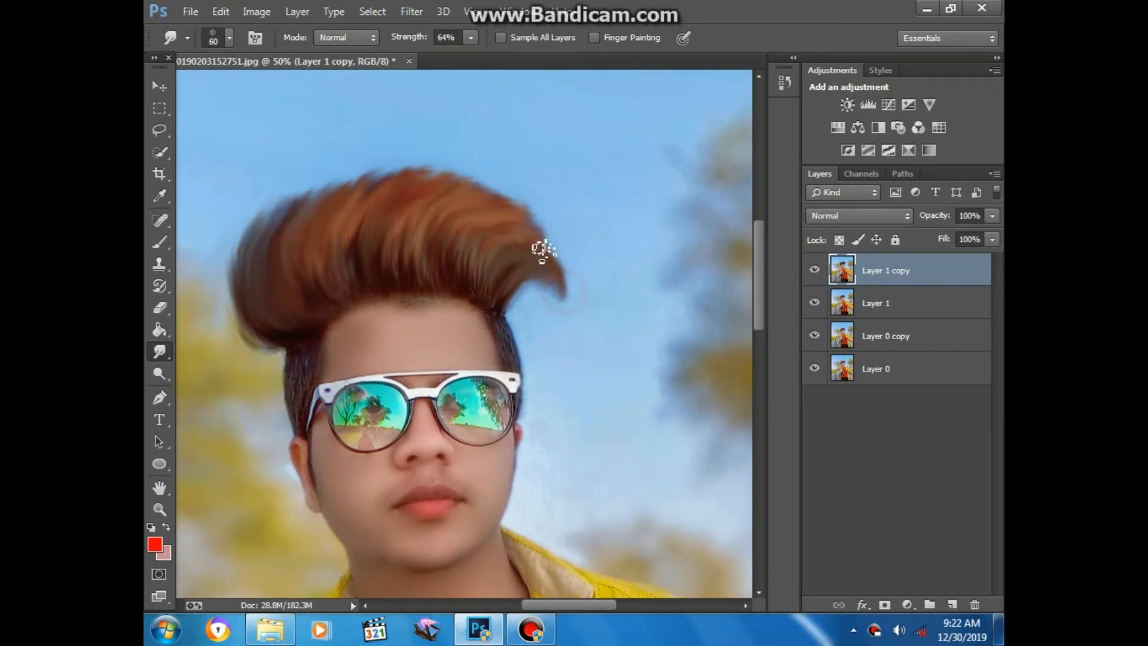
alt+scroll(546, 233, down, 3)
alt+scroll(514, 370, up, 3)
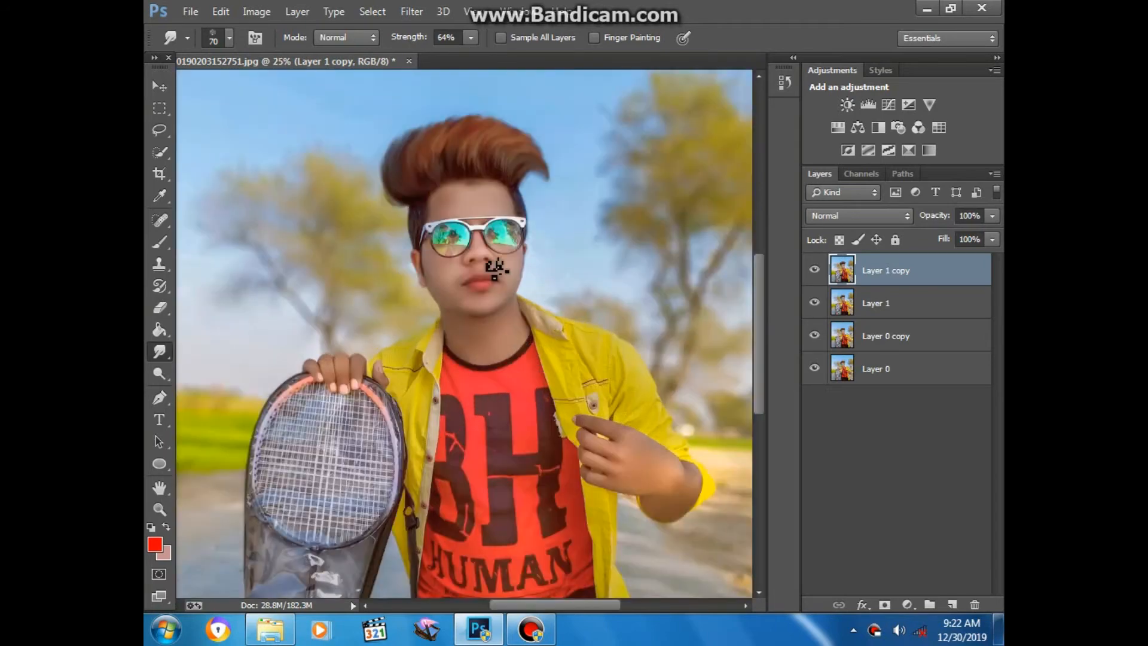
Erase the blurry fringe along the quiff's lower-left edge on Layer 1 copy with a 70 px Eraser.
alt+scroll(514, 370, up, 1)
drag(159, 308, 250, 302)
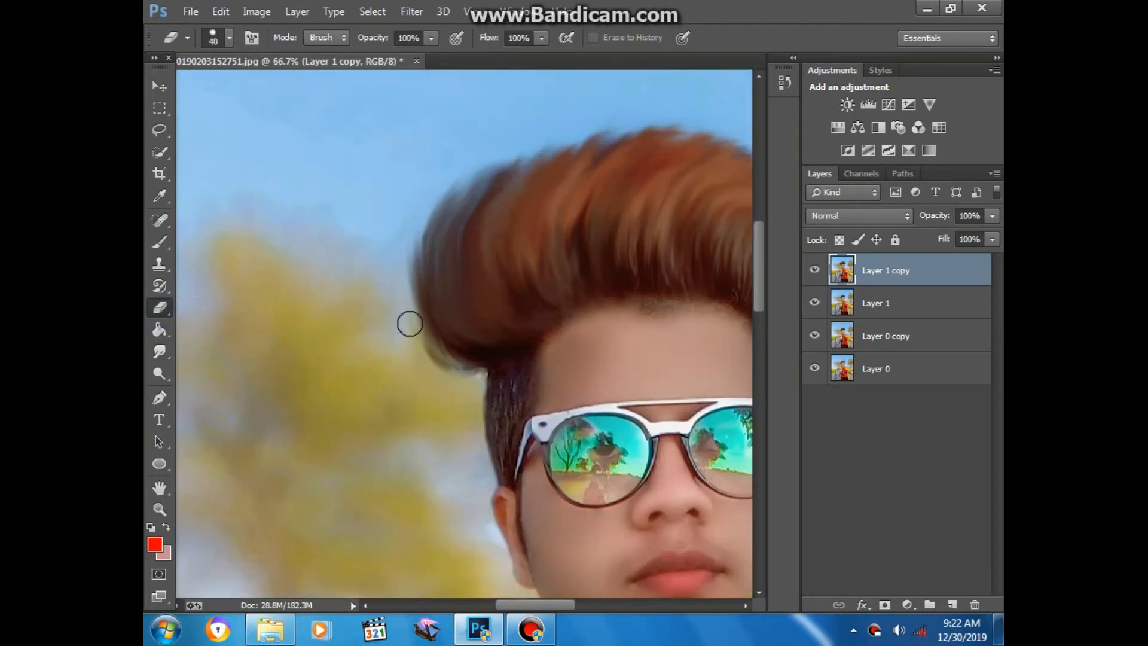
click(229, 37)
drag(257, 91, 272, 91)
key(Return)
click(406, 308)
mouse_move(414, 327)
mouse_down()
mouse_move(443, 363)
mouse_move(469, 373)
mouse_up()
Hide Layer 0 copy and Layer 0, and smudge away the stray hair beside the quiff on Layer 1 with a 125 px soft tip.
click(883, 304)
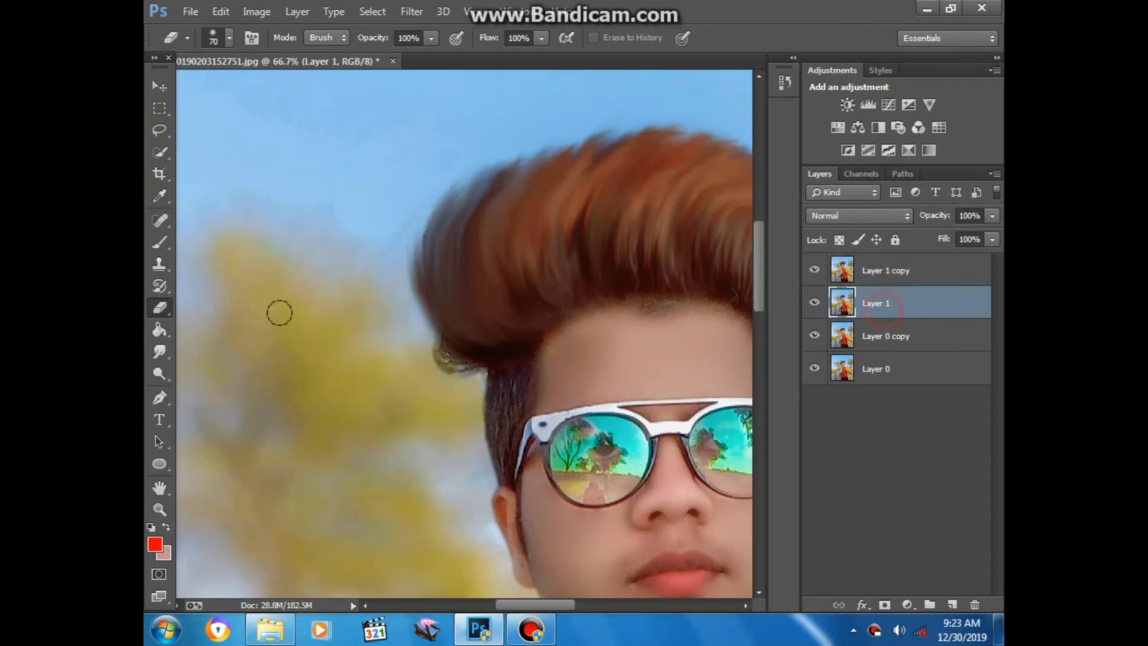
click(159, 352)
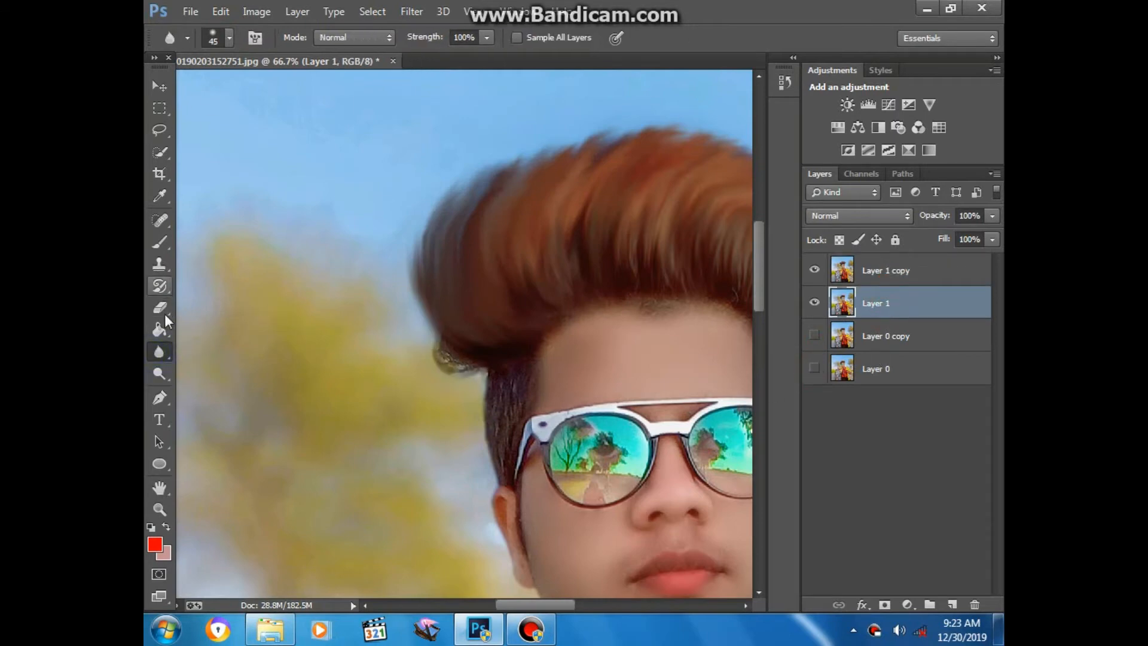
right_click(159, 329)
right_click(158, 352)
click(208, 376)
click(228, 37)
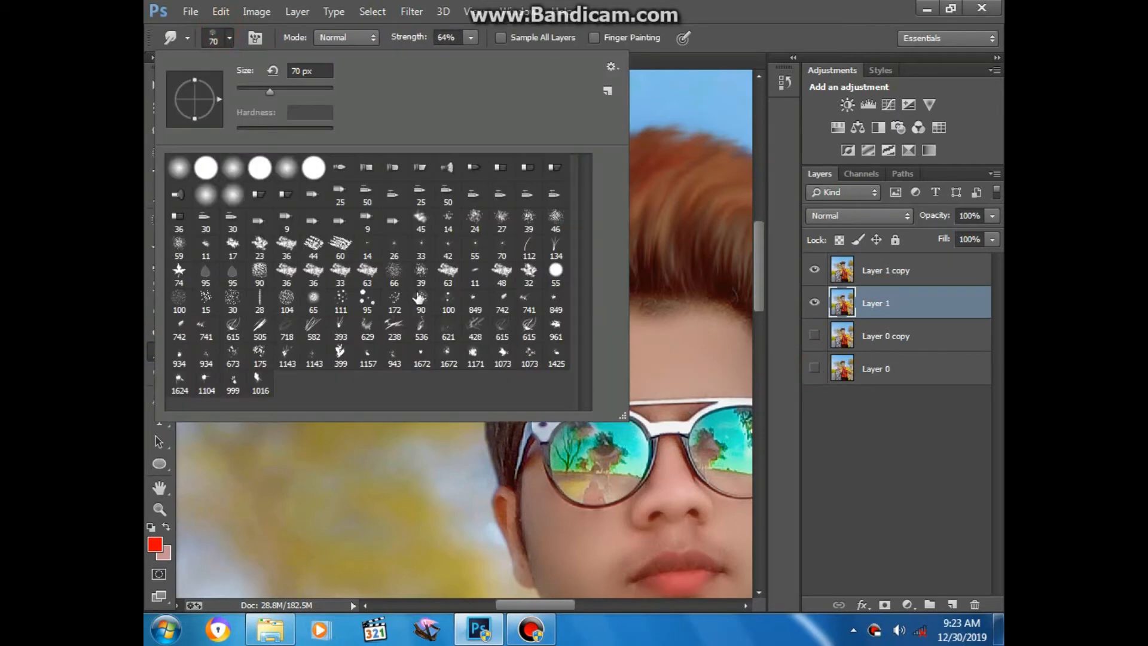
double_click(318, 305)
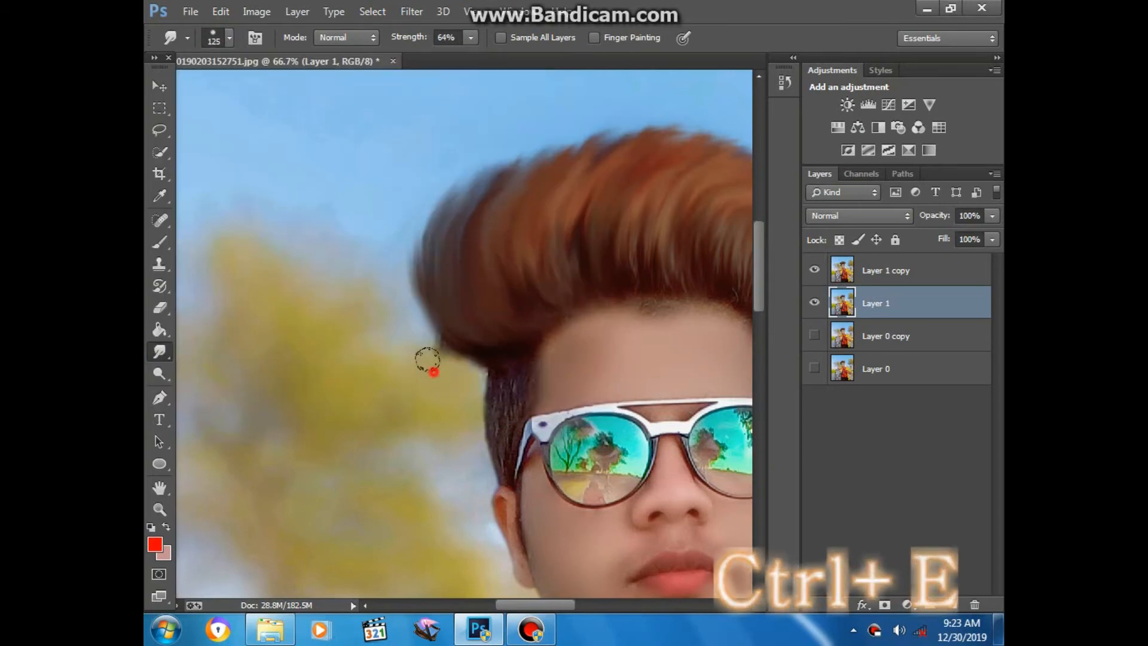
Merge Layer 1 copy, Layer 1, Layer 0 copy and Layer 0 into a single layer.
scroll(425, 338, down, 1)
key(ctrl+minus)
key(ctrl+minus)
key(ctrl+minus)
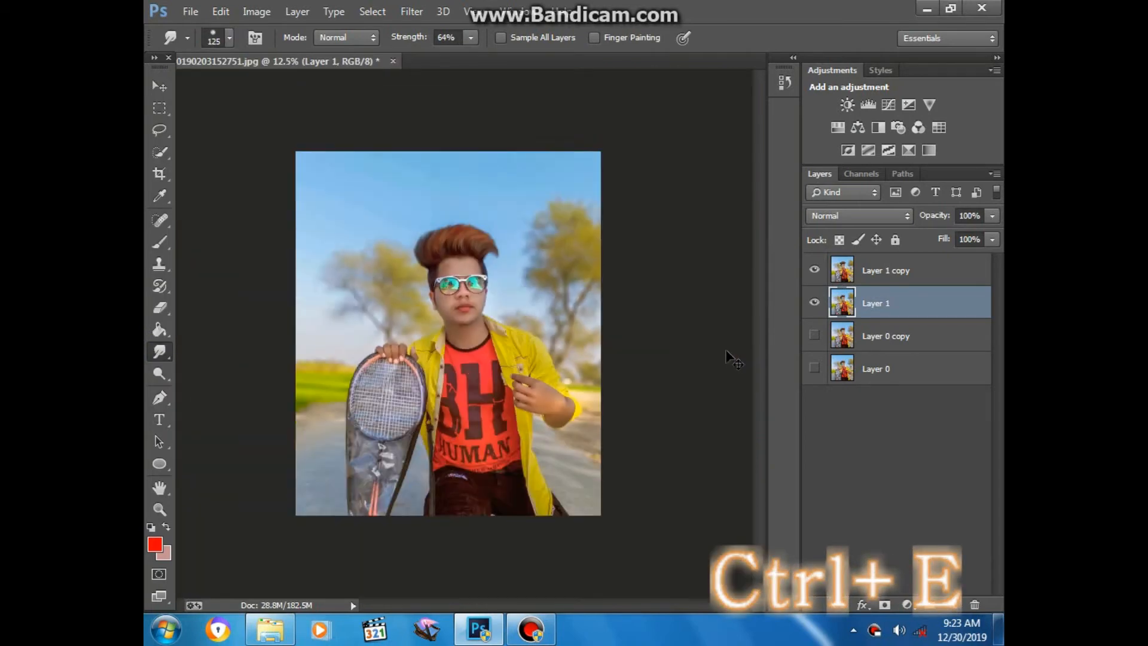
ctrl+click(885, 270)
ctrl+click(891, 335)
ctrl+click(887, 372)
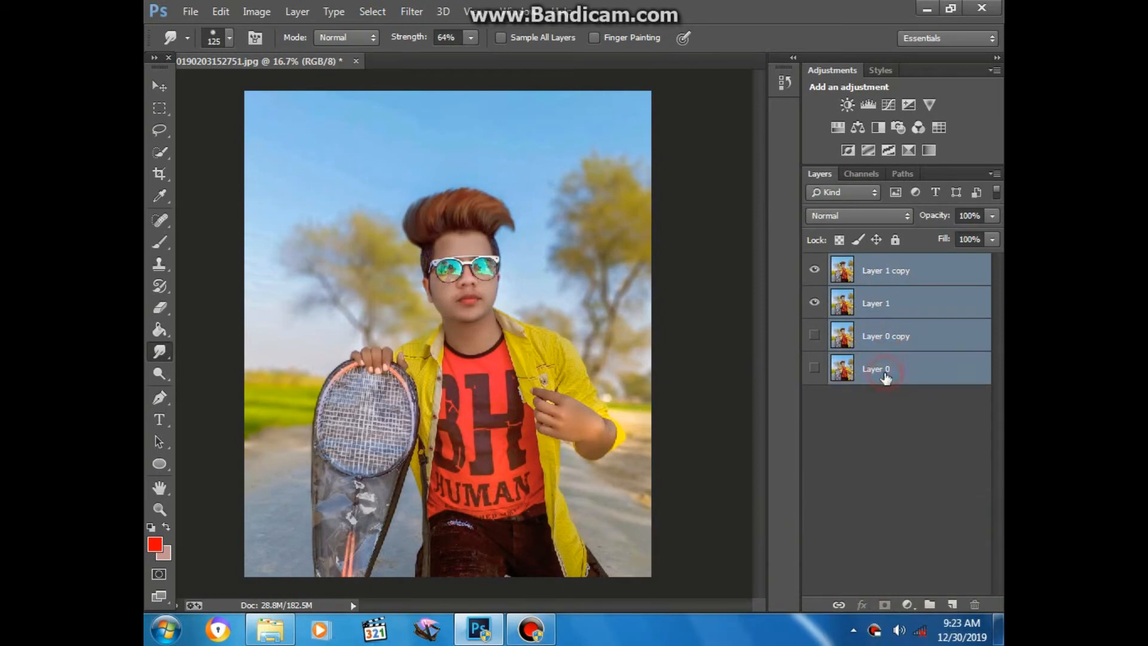
key(ctrl+e)
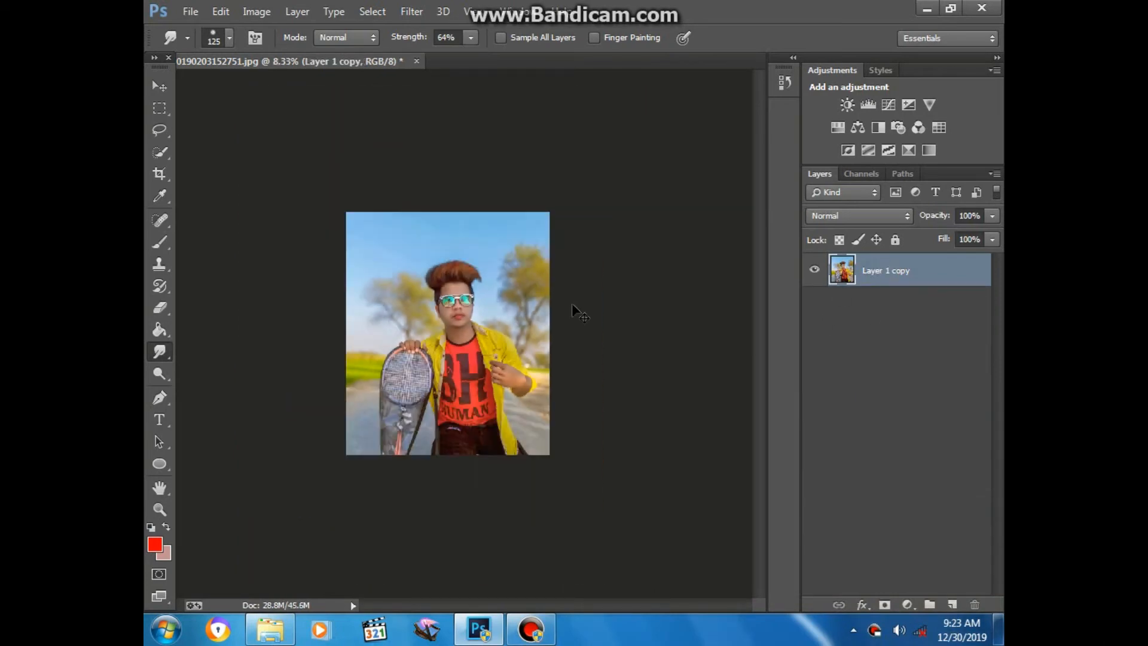
Apply a Selective Color adjustment to Layer 1 copy with Black raised to +12% in the Blacks.
key(ctrl+plus)
key(ctrl+plus)
click(256, 11)
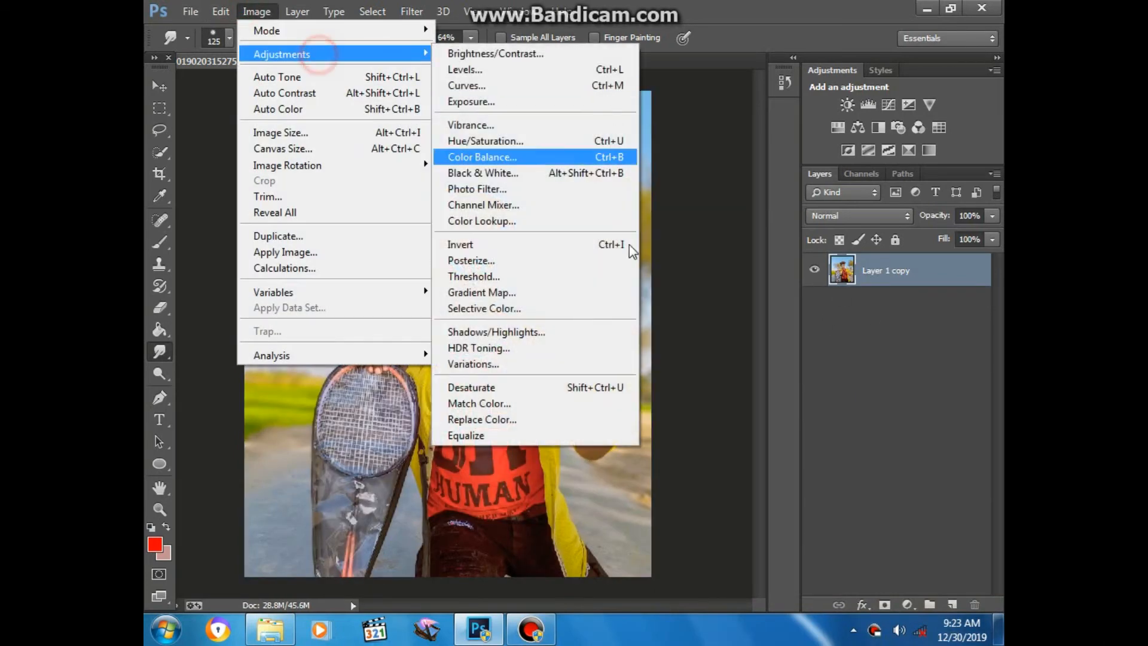
click(568, 310)
click(805, 220)
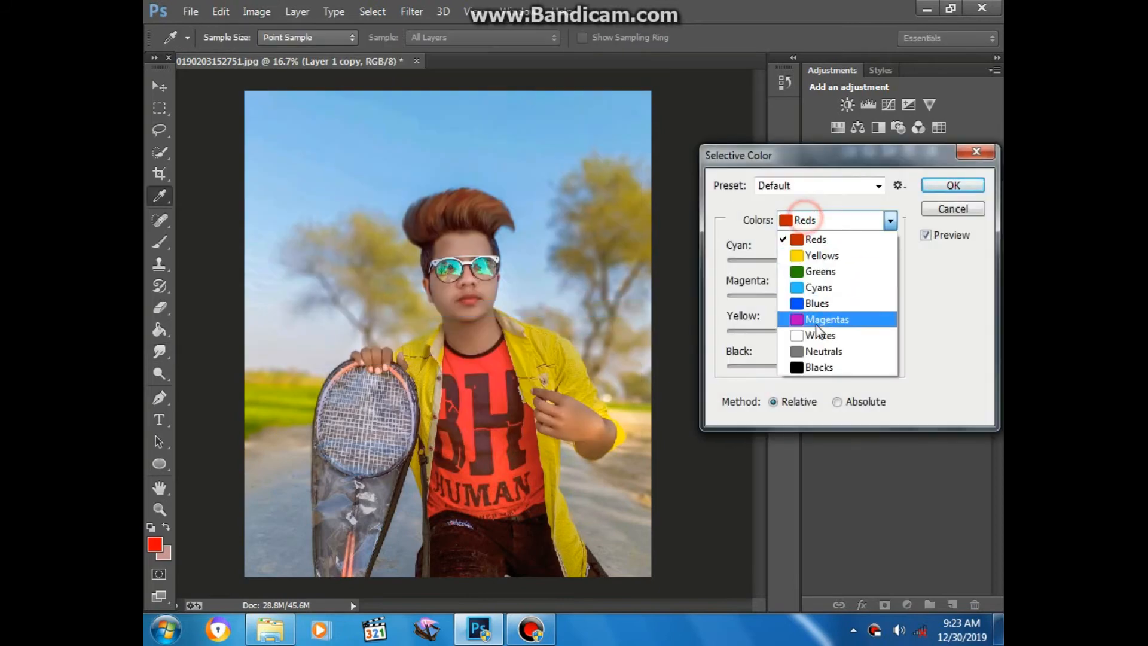
click(830, 373)
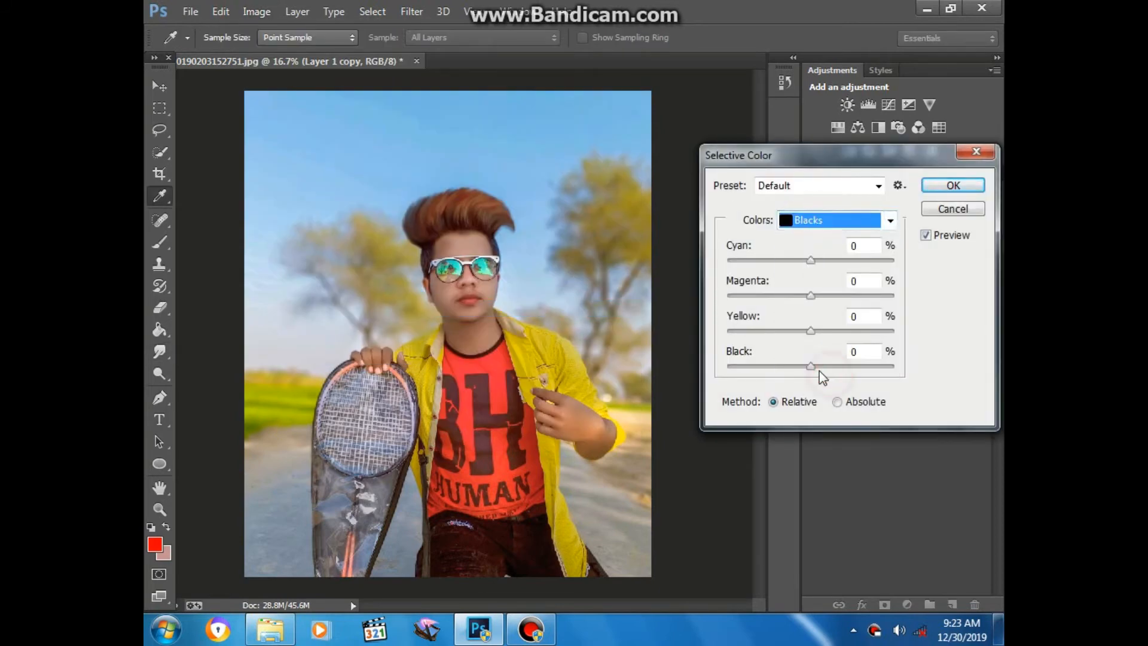
click(821, 366)
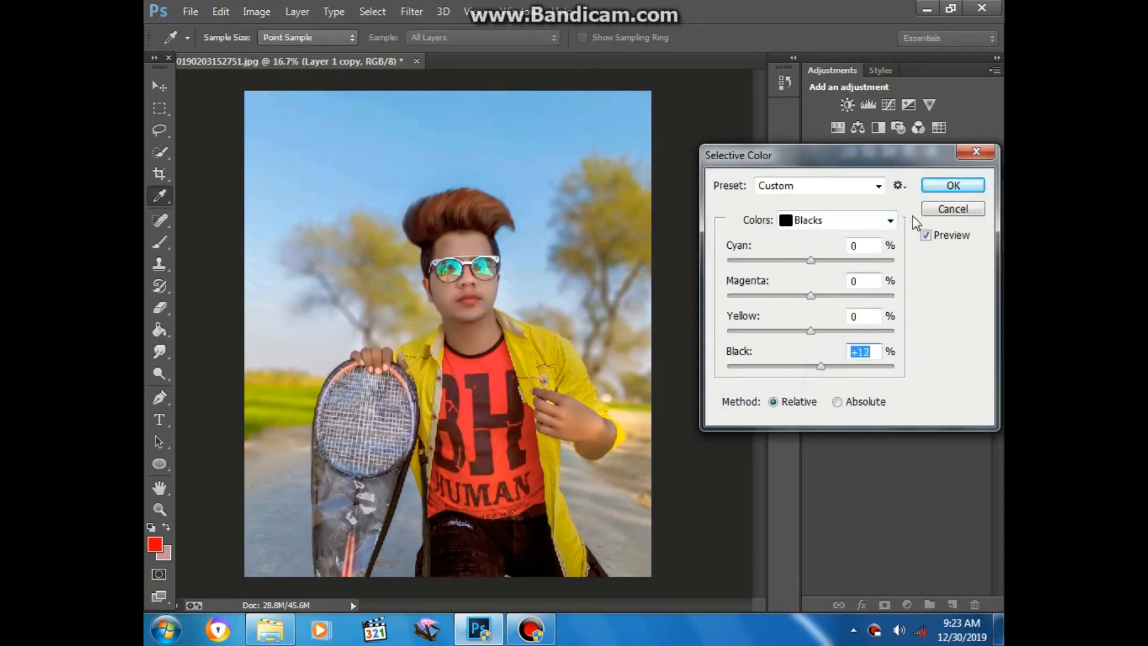
click(951, 185)
Apply the Camera Raw Filter to Layer 1 copy with the HSL saturation of Reds raised to +52.
click(411, 11)
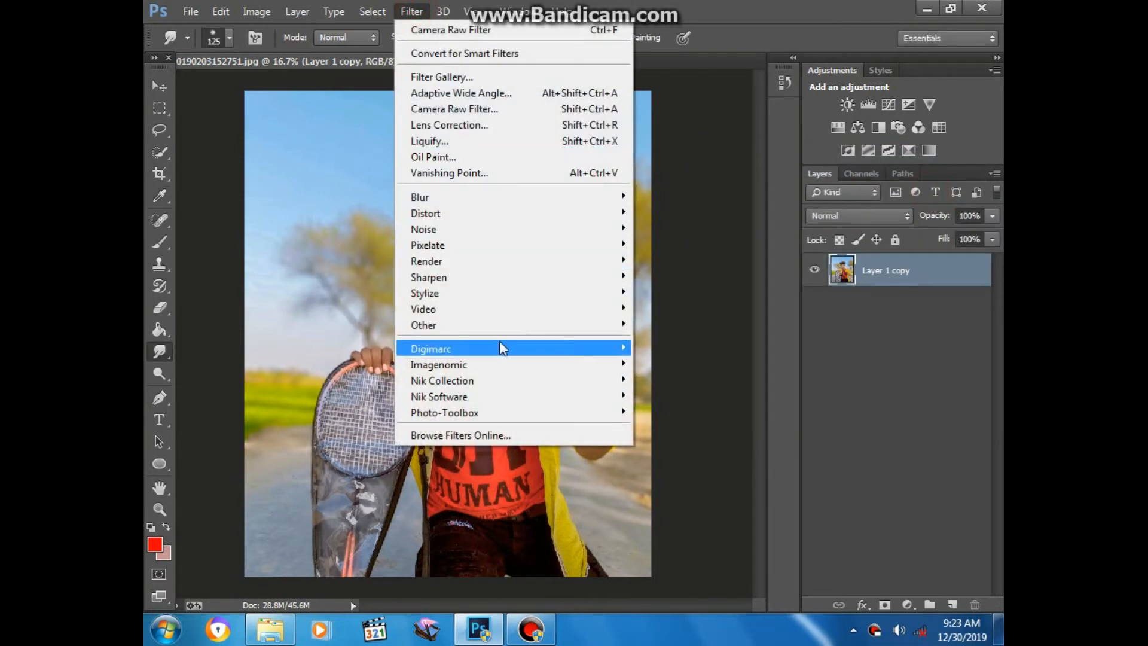
click(454, 109)
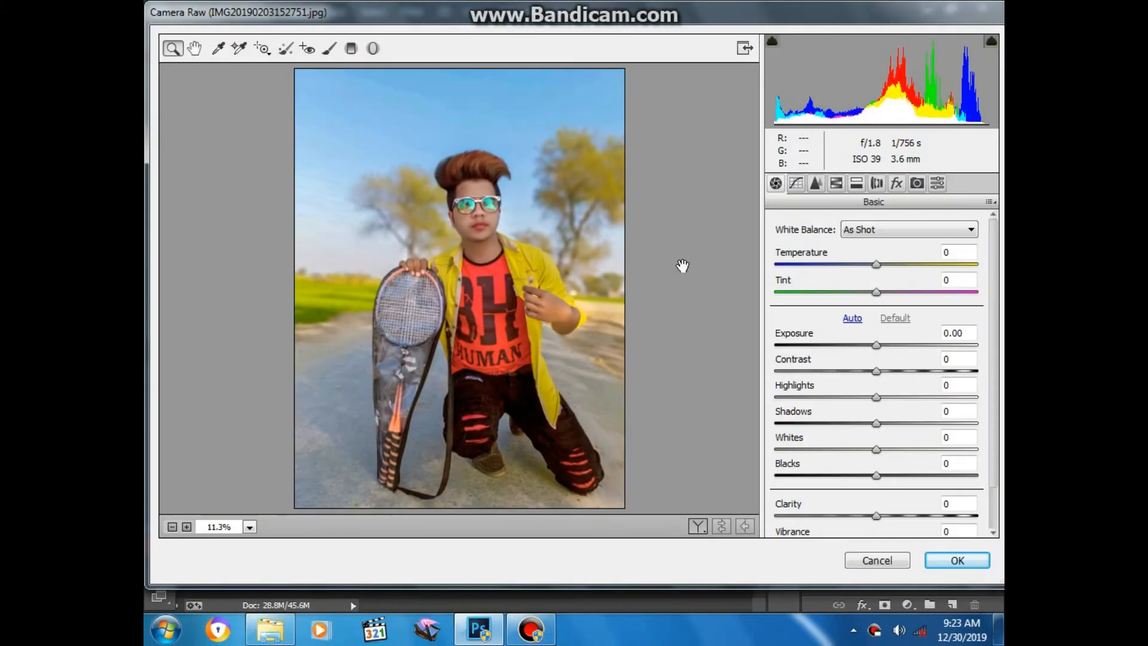
click(529, 281)
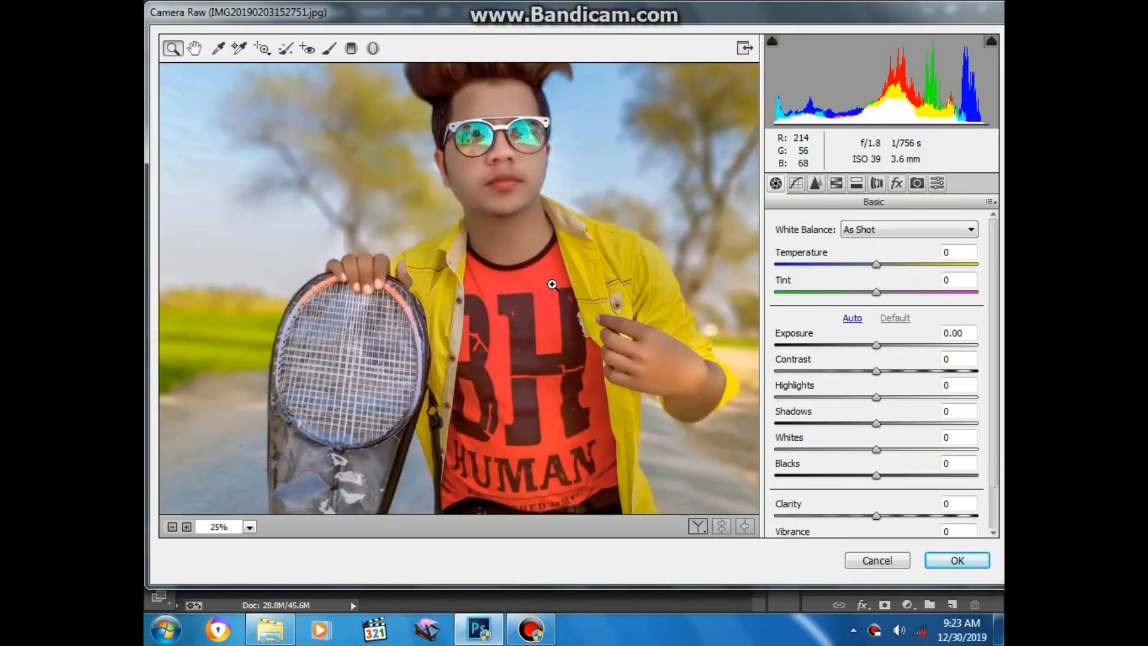
click(835, 183)
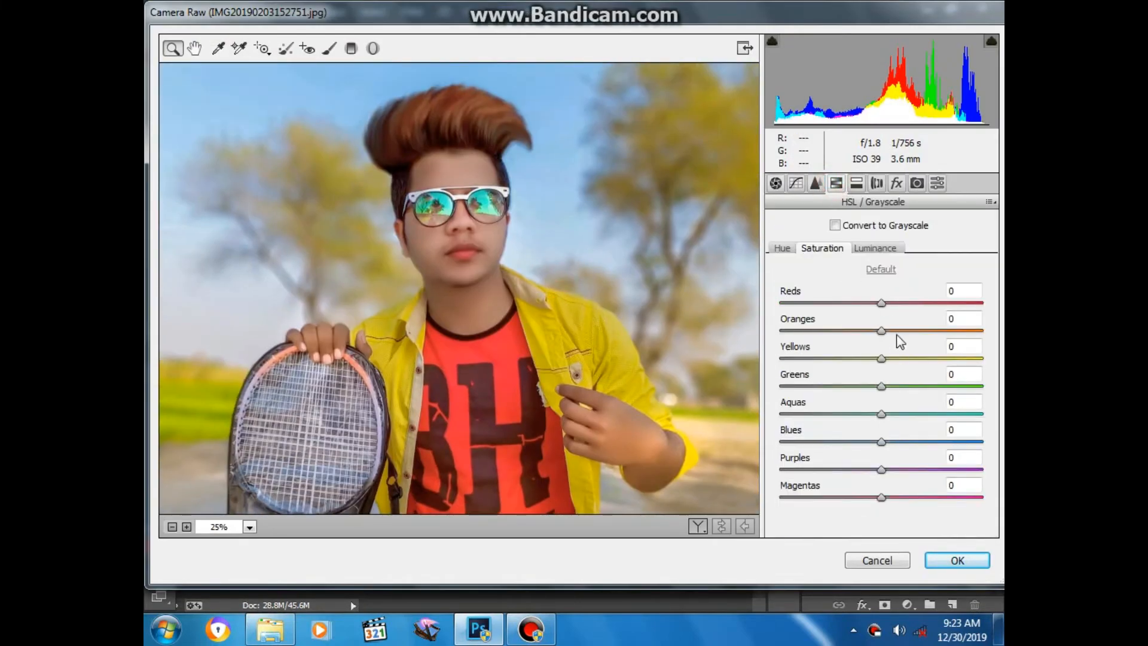
click(782, 248)
click(829, 250)
drag(881, 303, 928, 304)
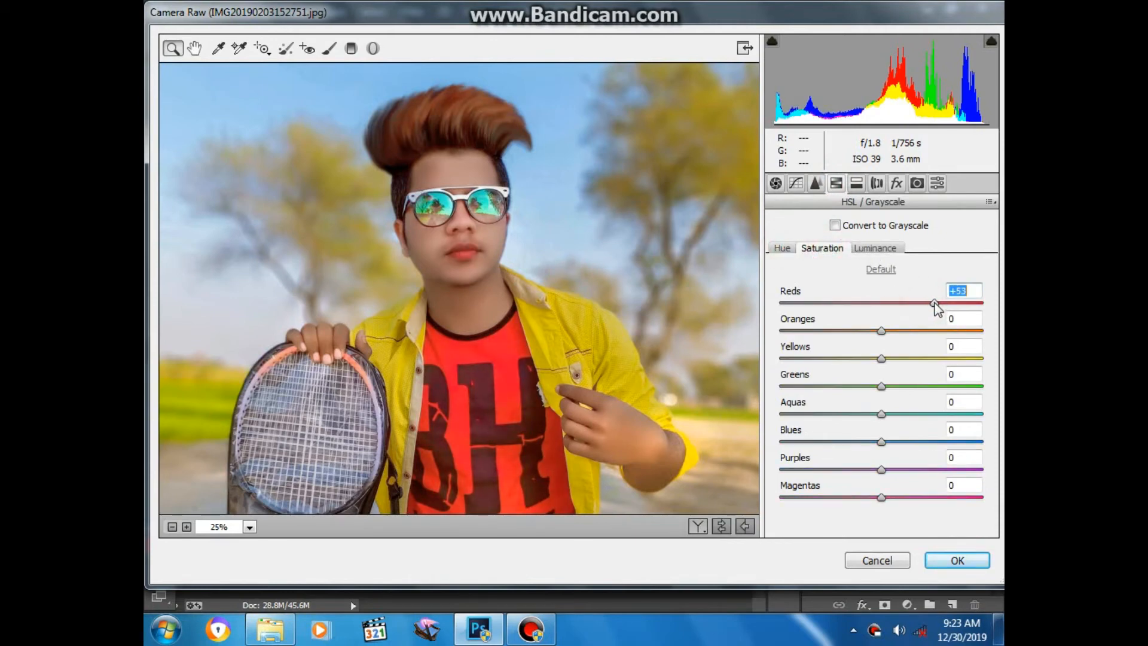
key(ctrl+0)
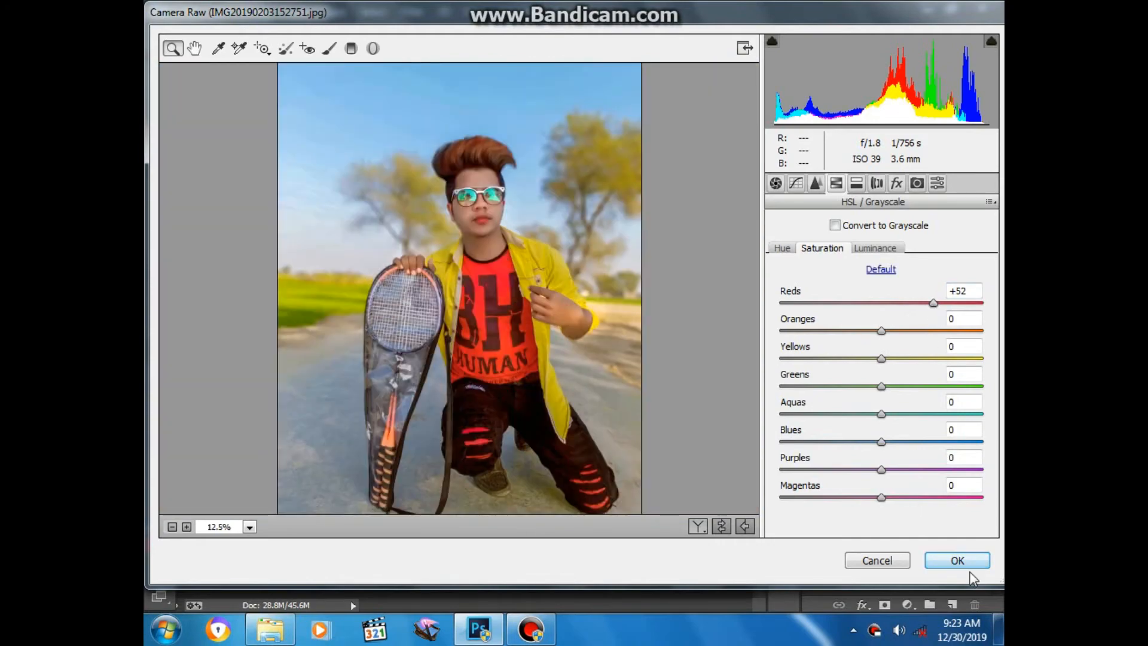
click(958, 560)
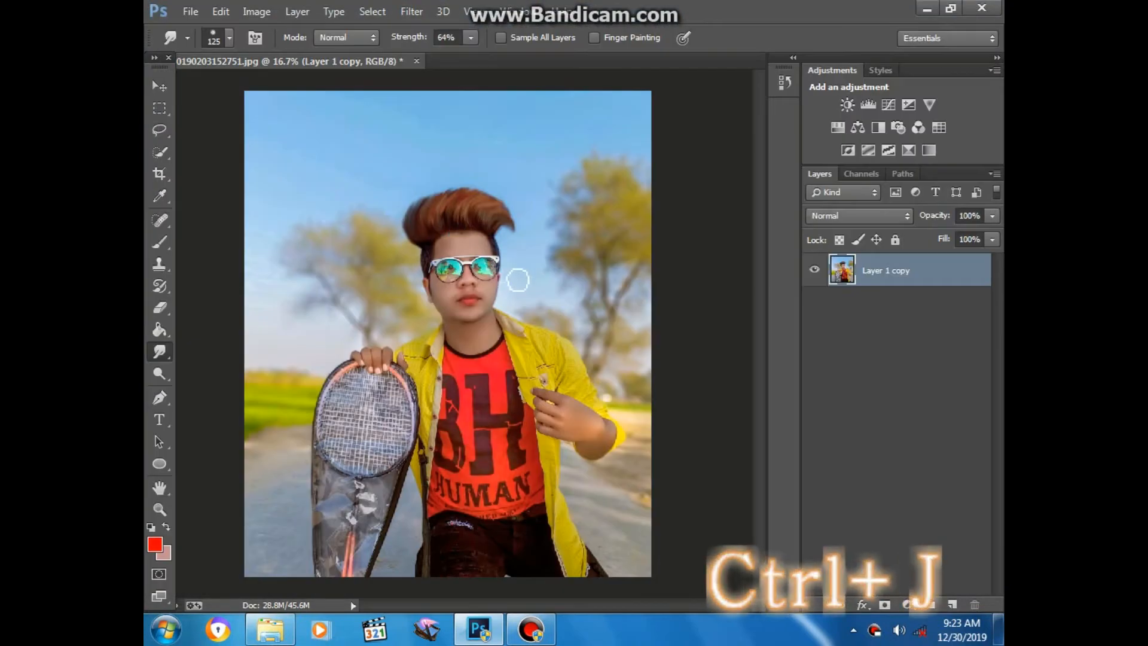
Duplicate Layer 1 copy as a new layer above it.
key(ctrl+minus)
key(ctrl+minus)
key(ctrl+0)
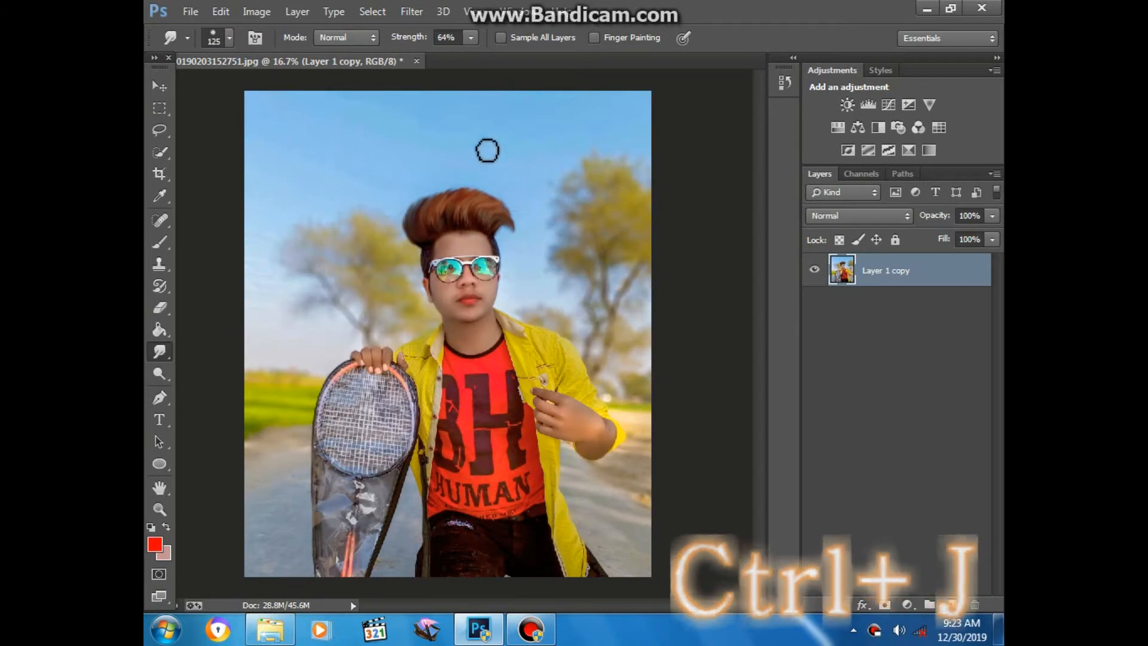
key(ctrl+j)
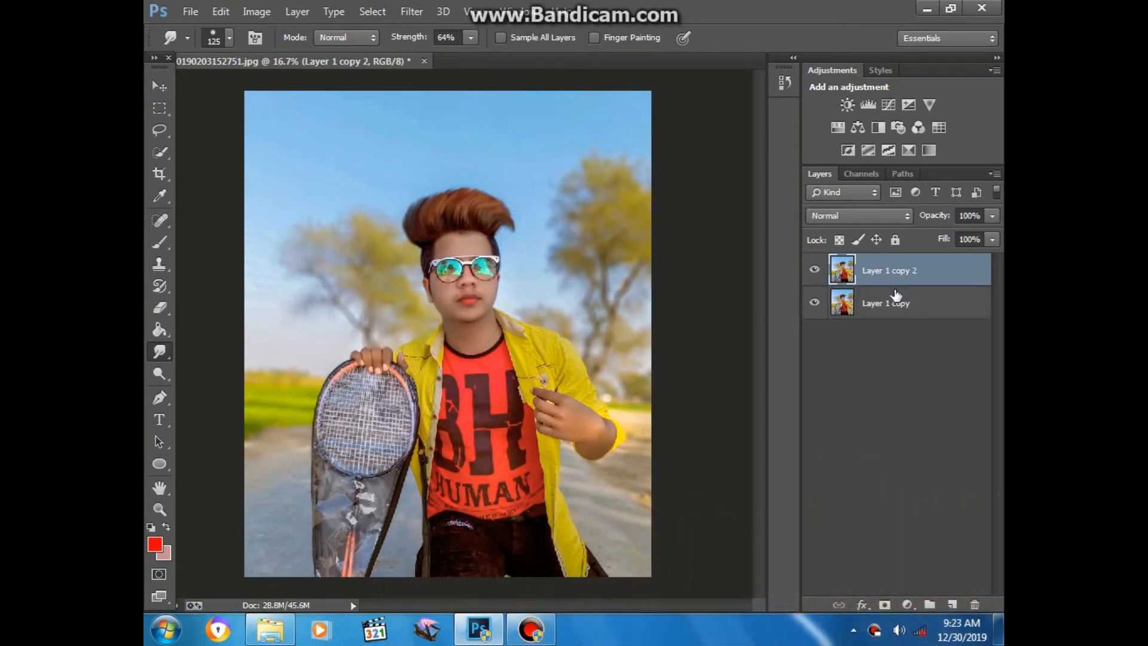
Open Layer 1 copy 2 in the Camera Raw Filter and set HSL saturation to +100 for Greens and +11 for Yellows.
click(404, 7)
click(473, 108)
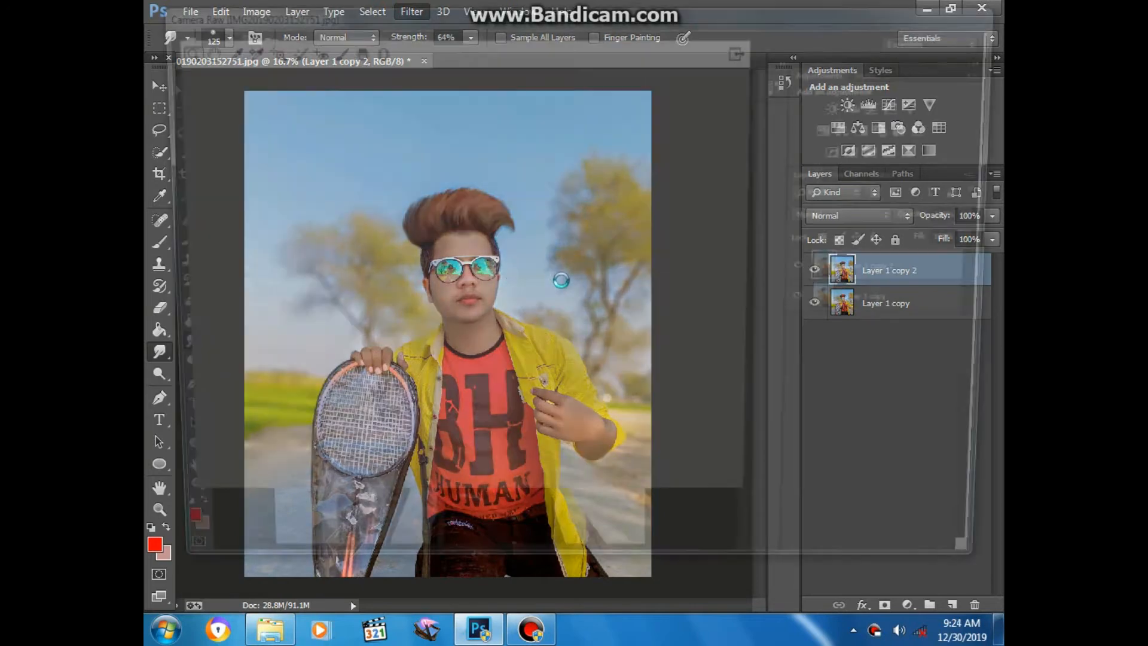
key(ctrl+plus)
key(ctrl+plus)
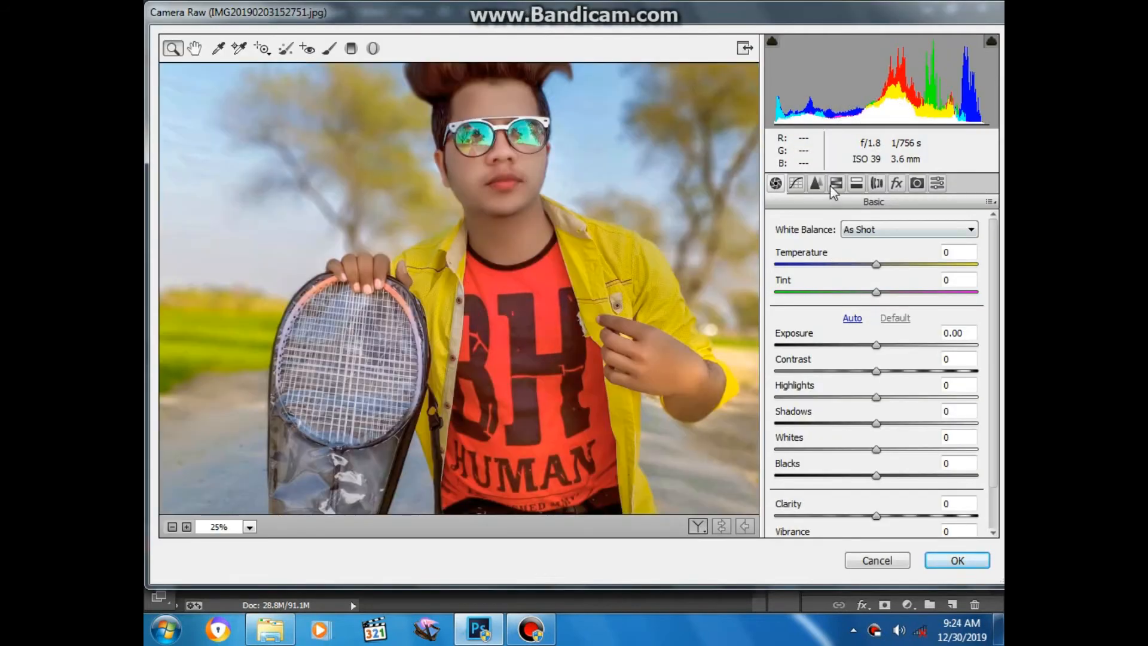
click(836, 183)
click(830, 358)
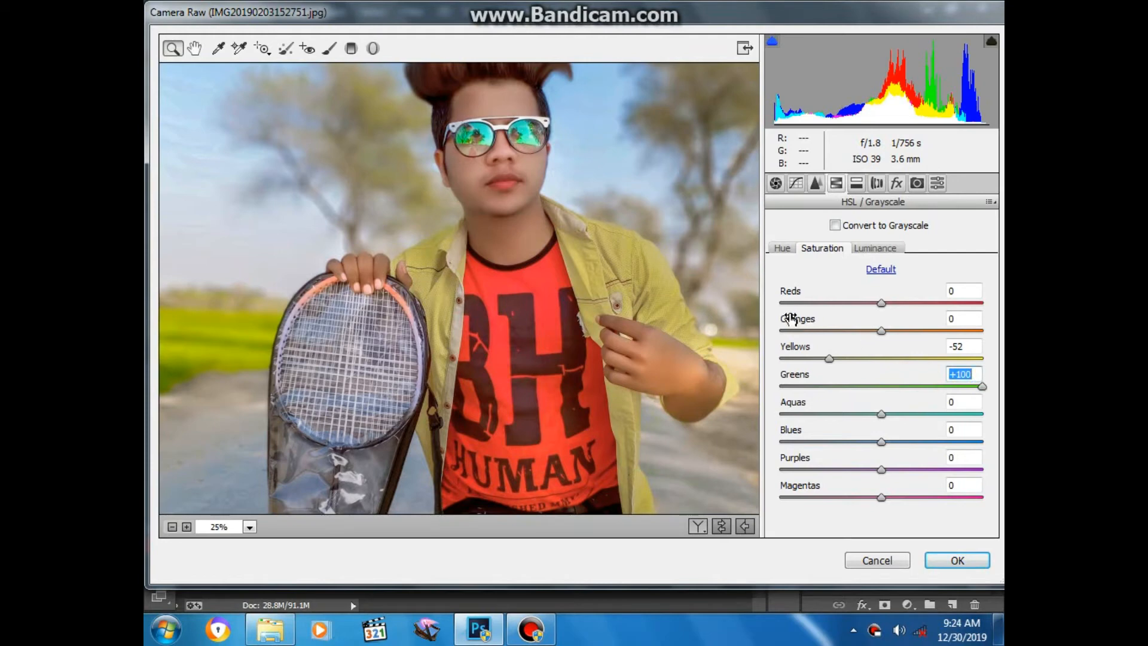
click(782, 248)
click(825, 385)
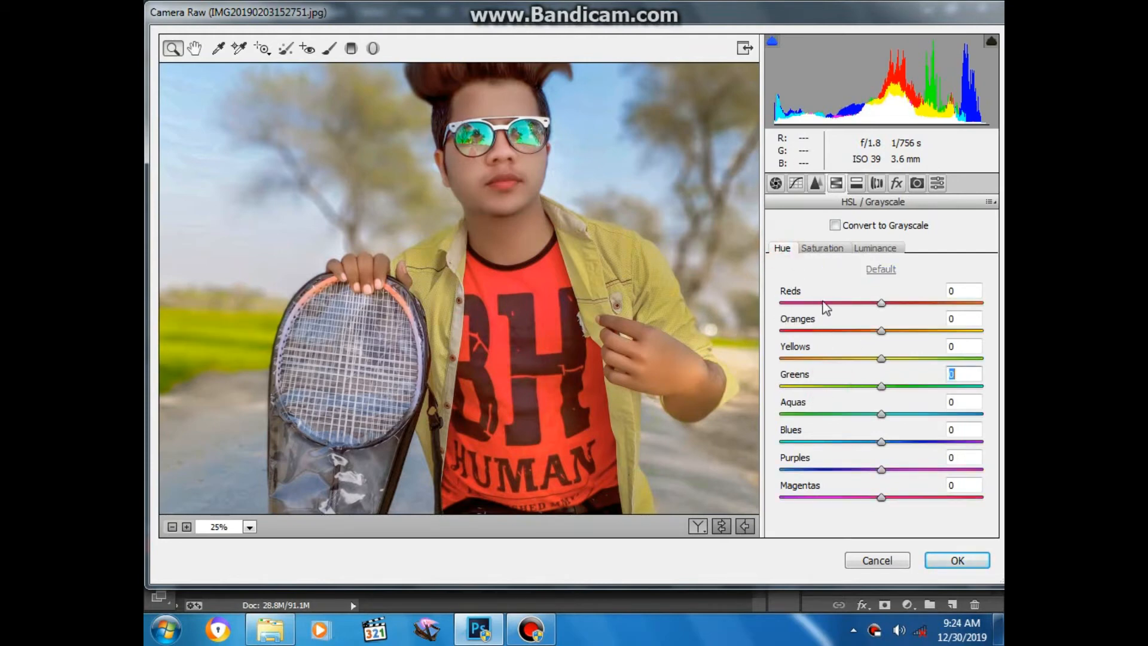
click(835, 247)
click(892, 359)
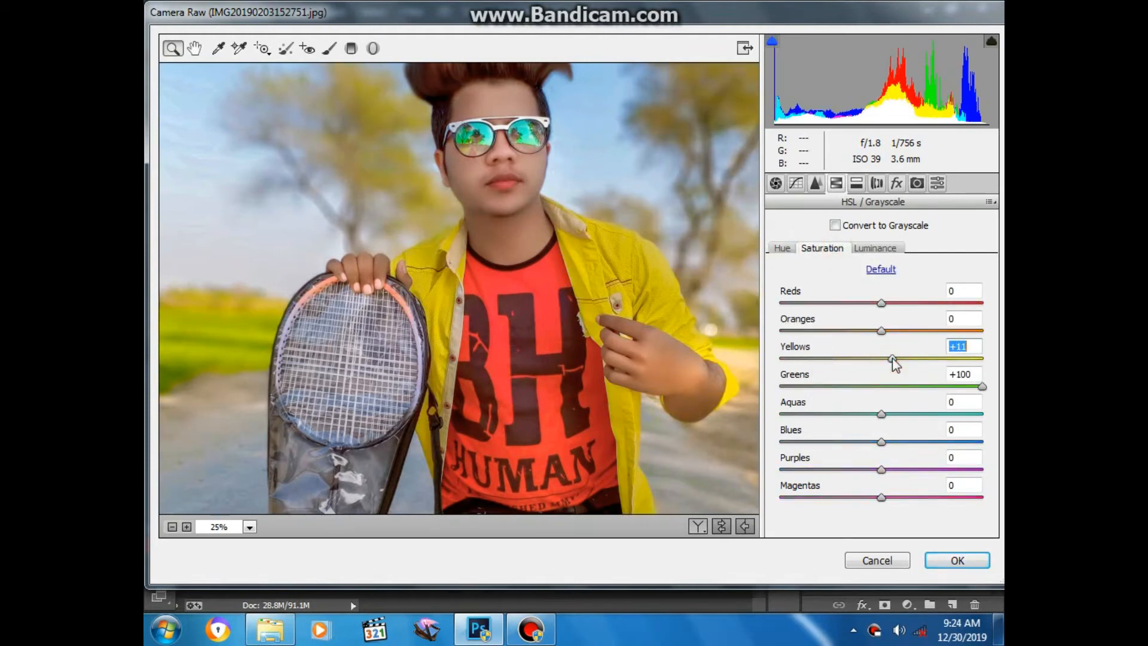
Set the HSL saturation of Reds to +56, Yellows to +27 and Oranges to -18.
key(ctrl+minus)
key(ctrl+plus)
scroll(513, 239, up, 1)
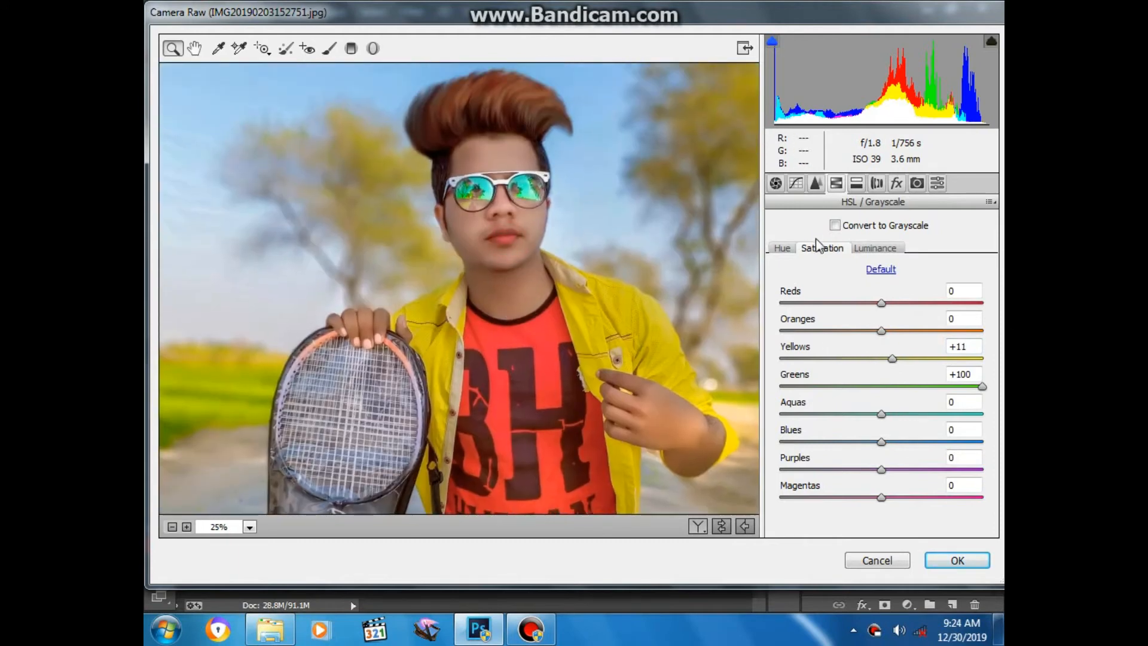
click(930, 303)
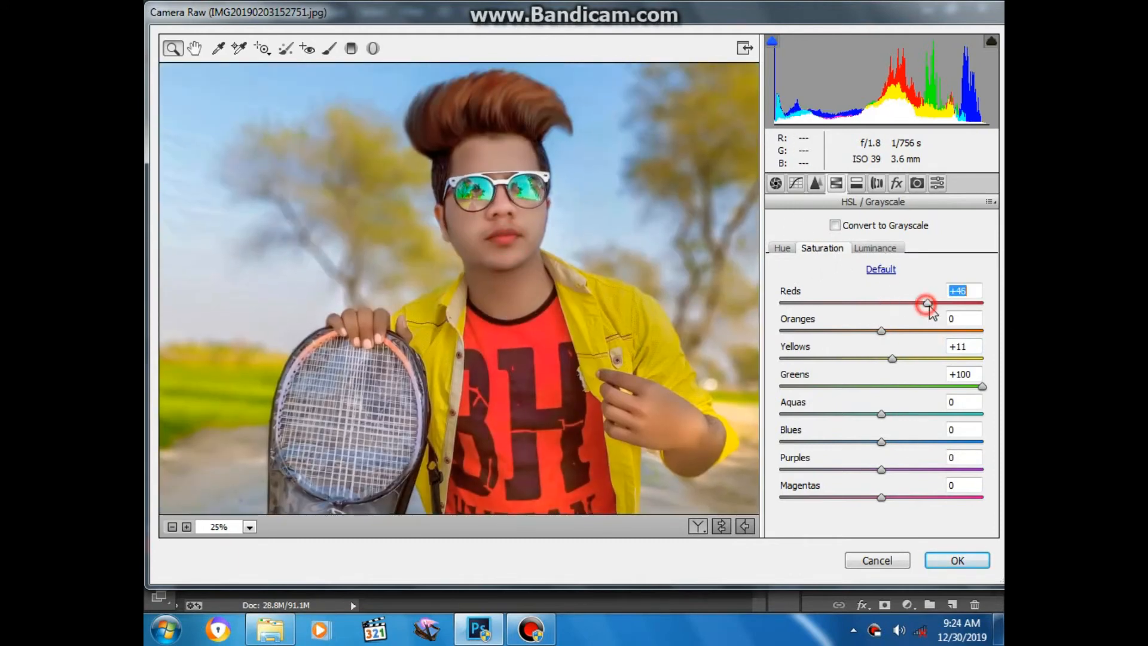
drag(932, 307, 938, 306)
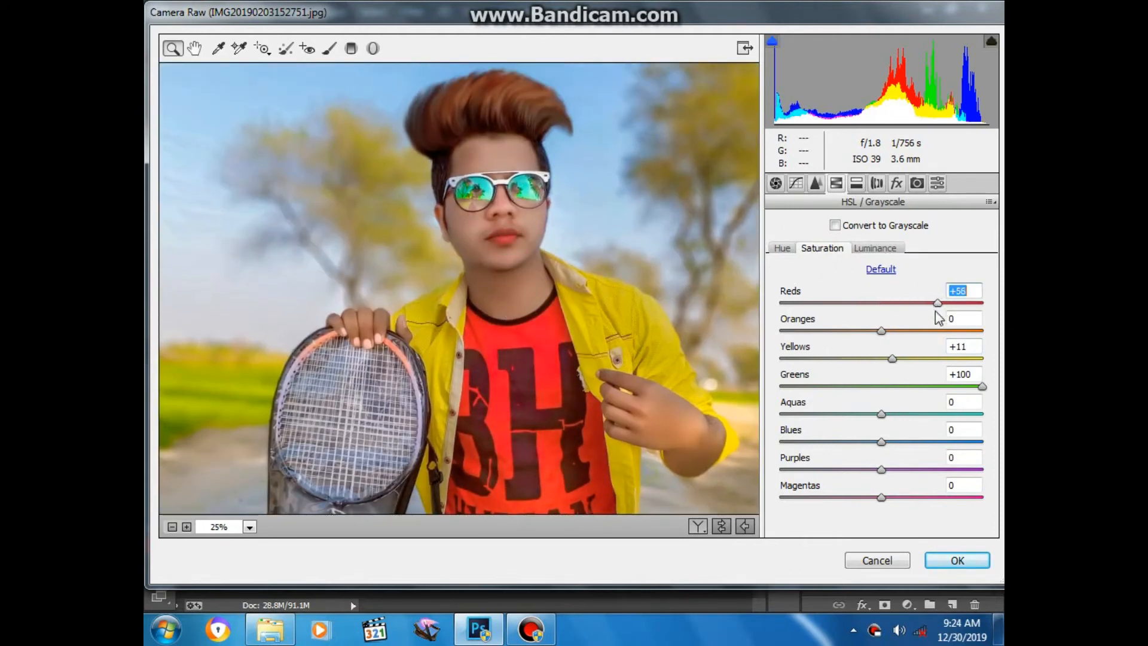
click(908, 359)
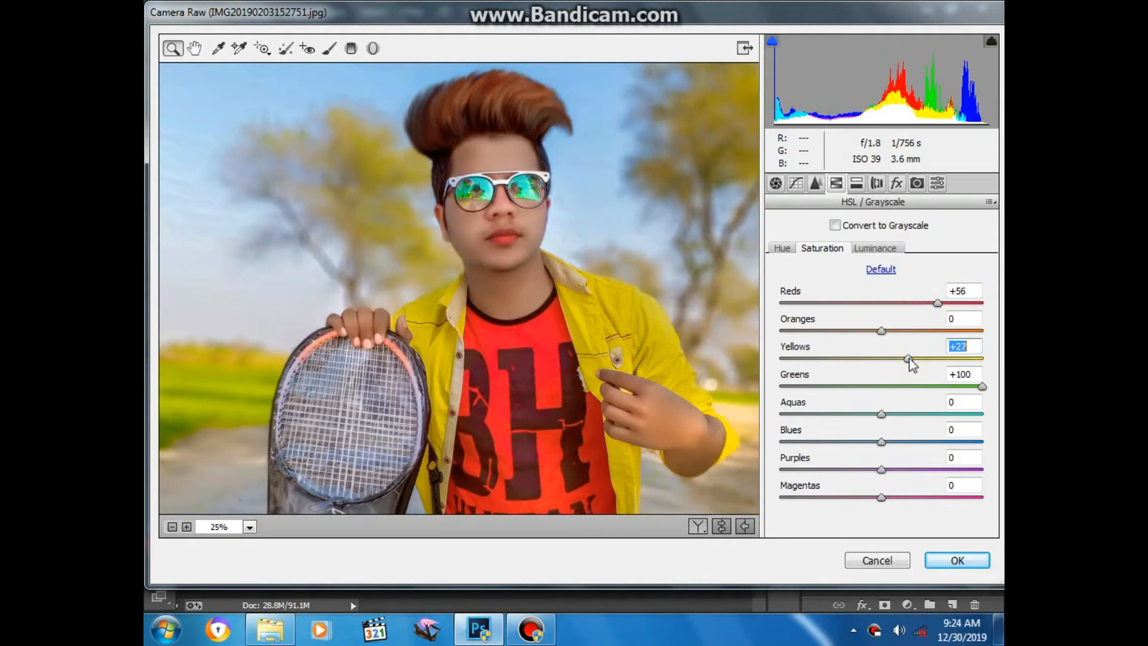
click(863, 330)
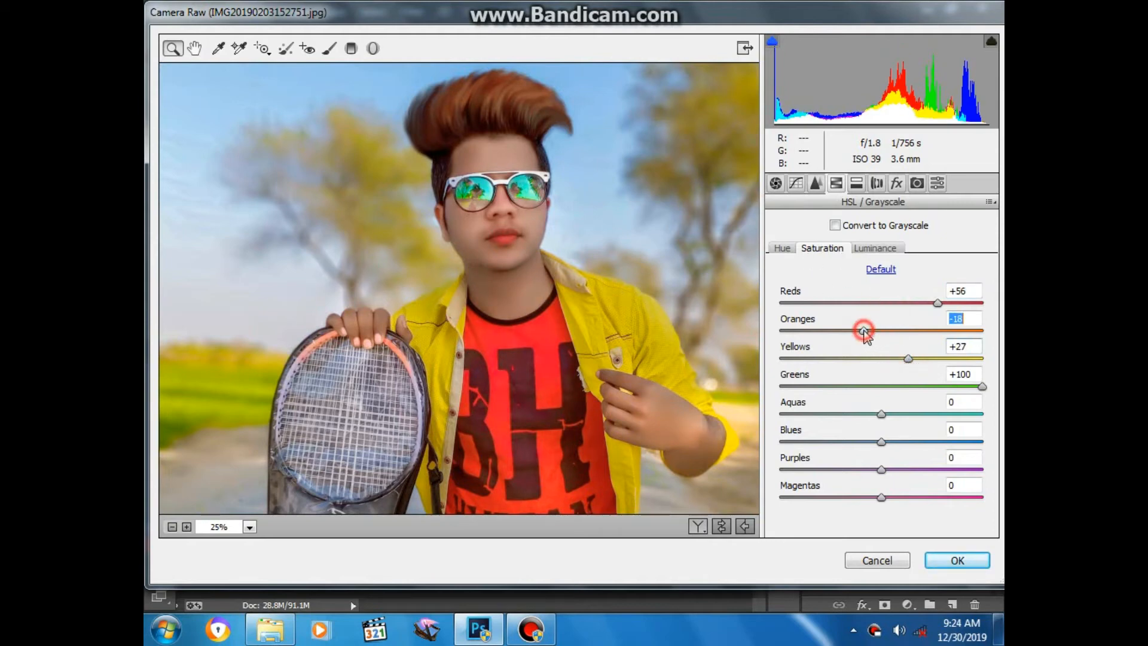
Set HSL luminance to +21 for Oranges and +12 for Yellows, raise Greens slightly, and apply the filter.
click(873, 248)
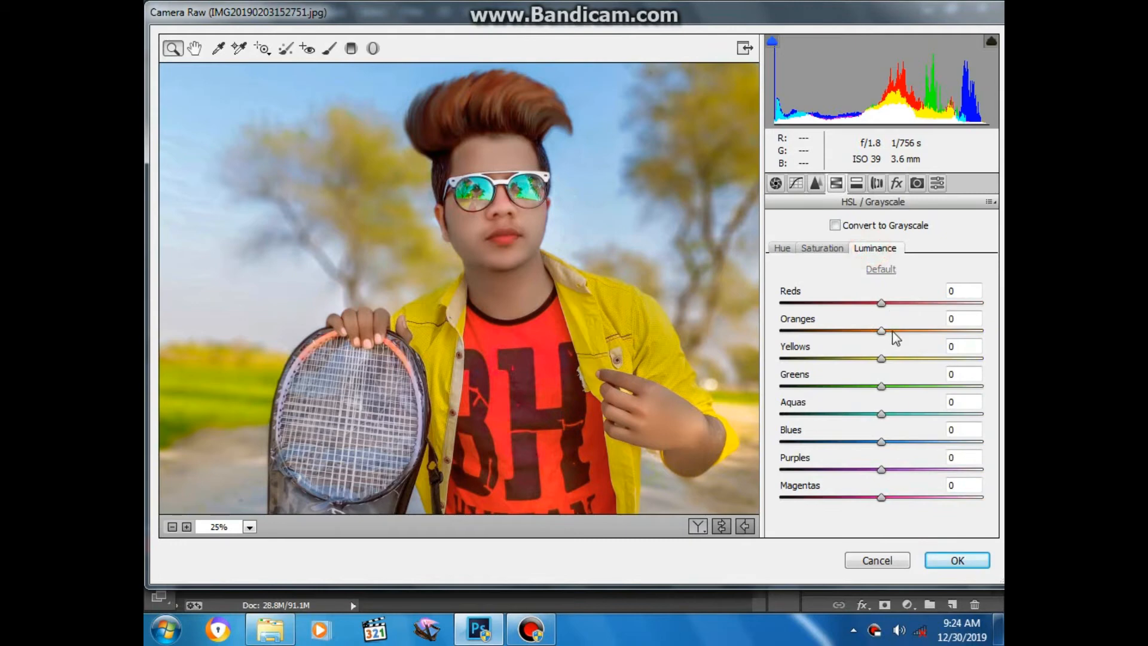
click(901, 331)
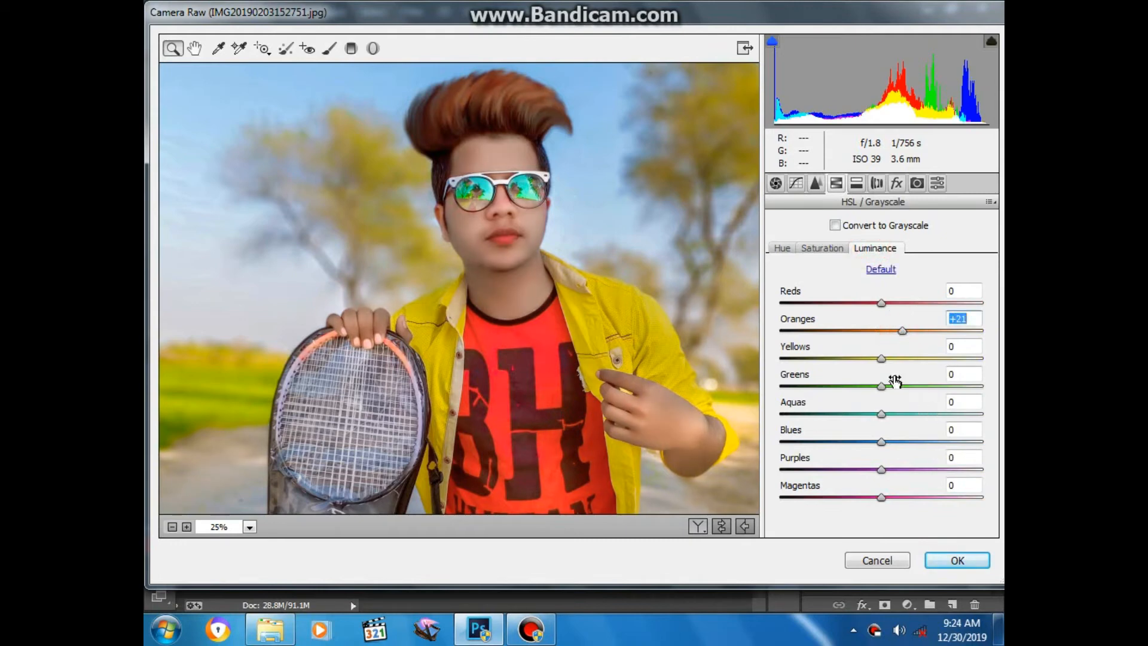
click(892, 358)
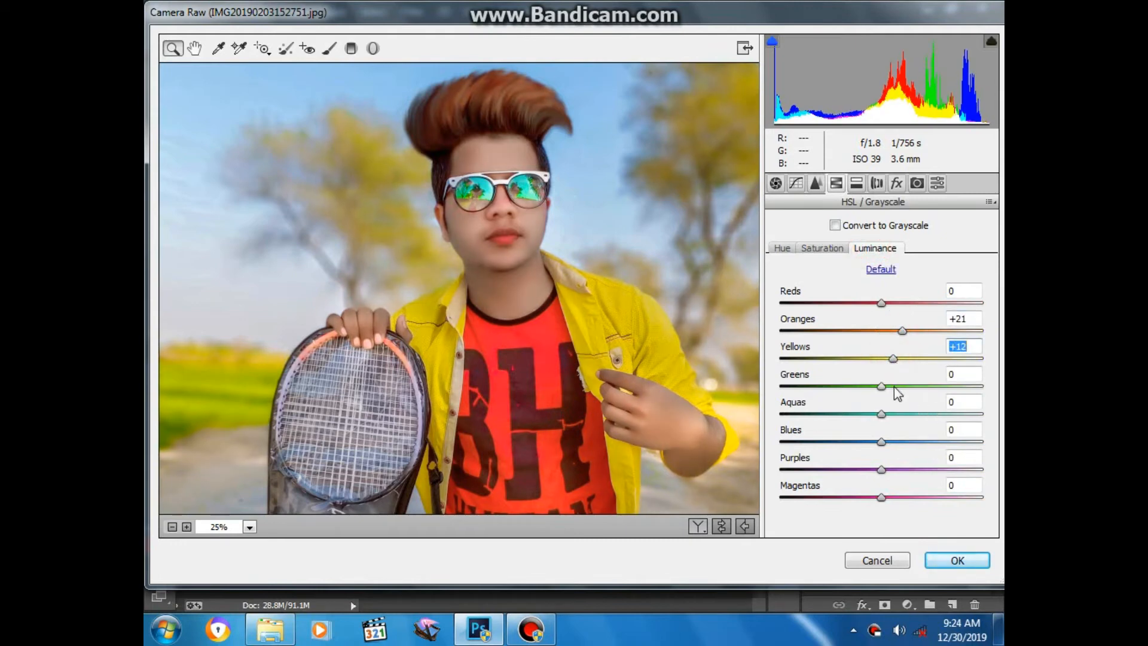
click(895, 387)
click(950, 560)
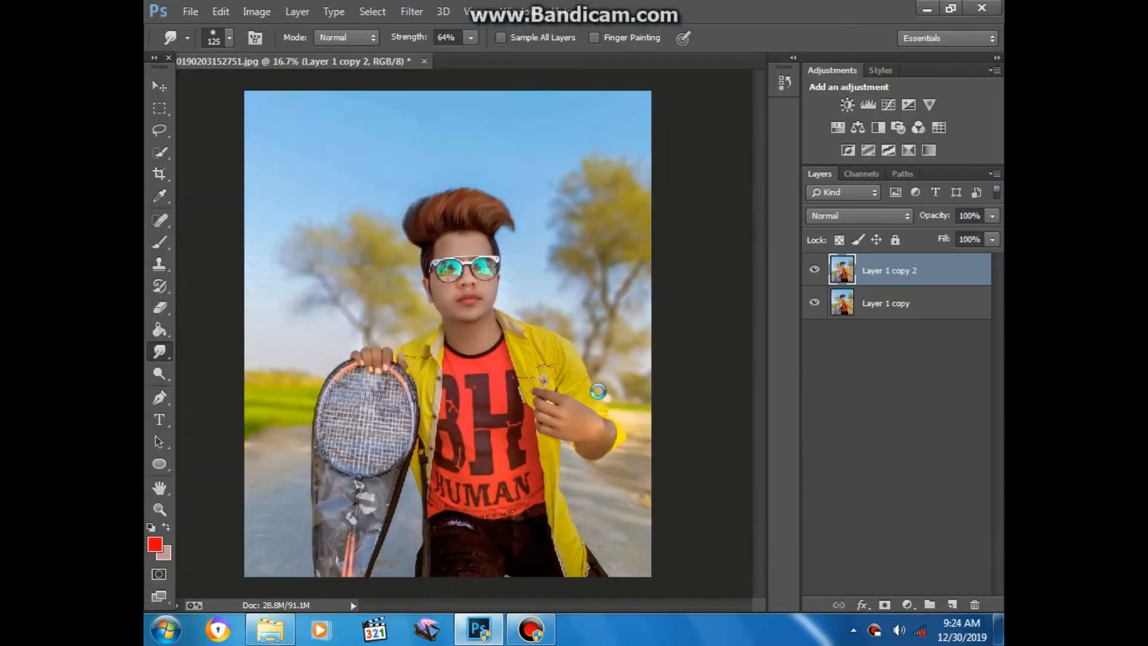
Examine the recoloured portrait both as a whole and close up around the face and shirt.
key(ctrl+minus)
key(ctrl+minus)
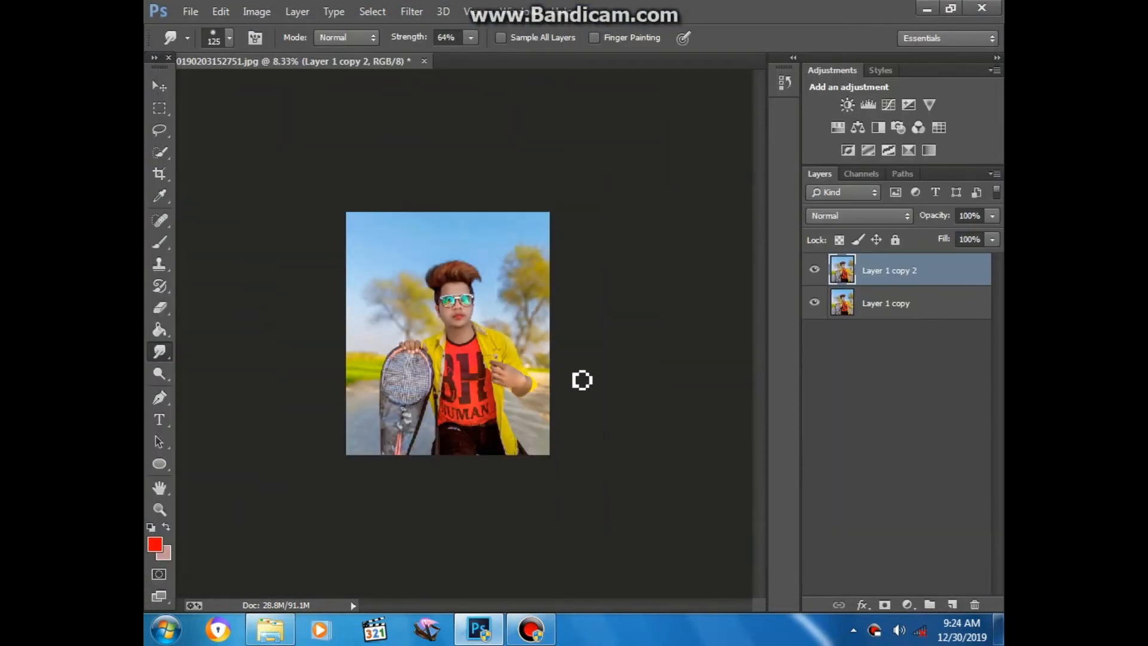
key(ctrl+plus)
key(ctrl+plus)
click(544, 420)
key(ctrl+plus)
key(ctrl+plus)
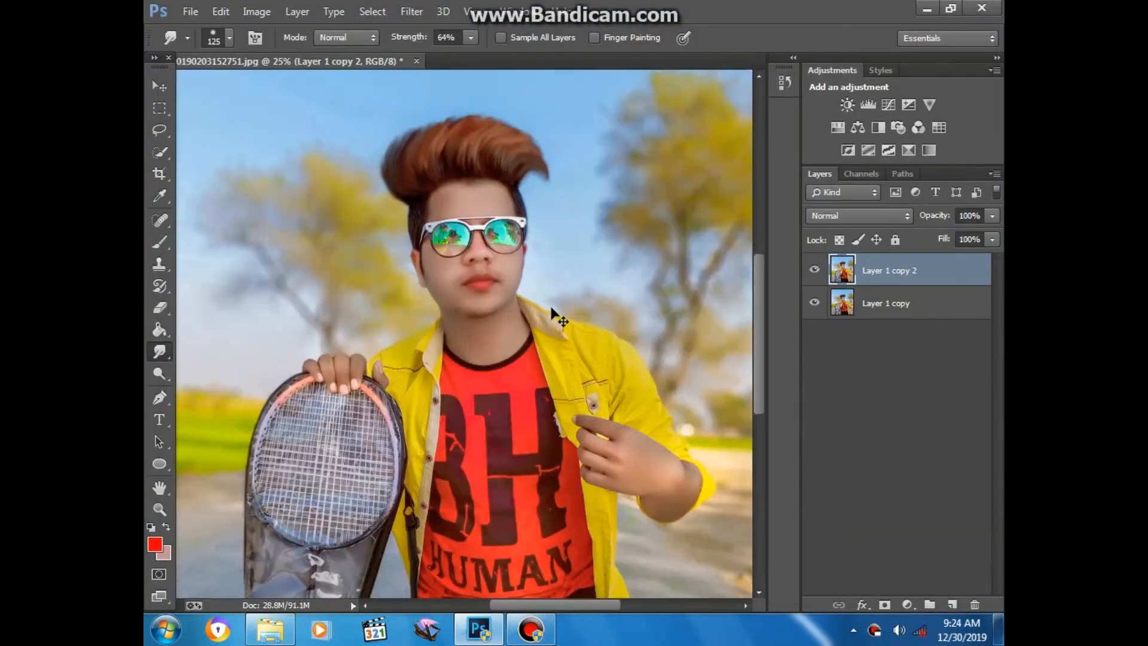
key(ctrl+minus)
key(ctrl+minus)
key(ctrl+minus)
key(ctrl+plus)
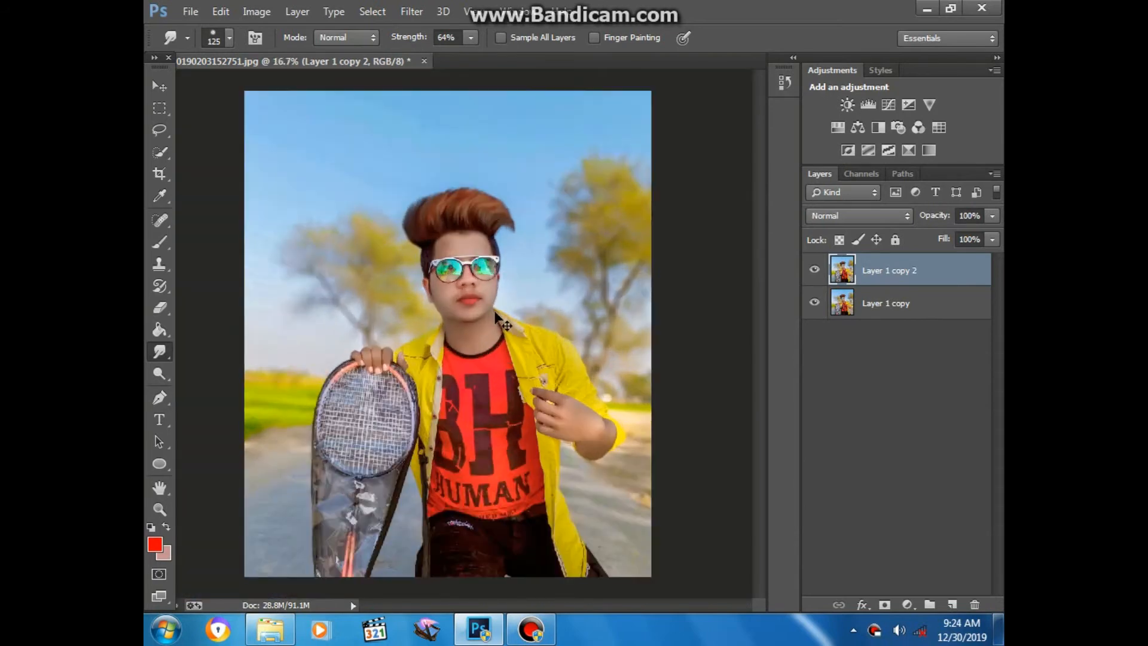
Erase the lips on Layer 1 copy 2 with a 175 px Eraser to tone down their red.
key(ctrl+plus)
key(bracketright)
key(bracketright)
key(bracketright)
click(160, 308)
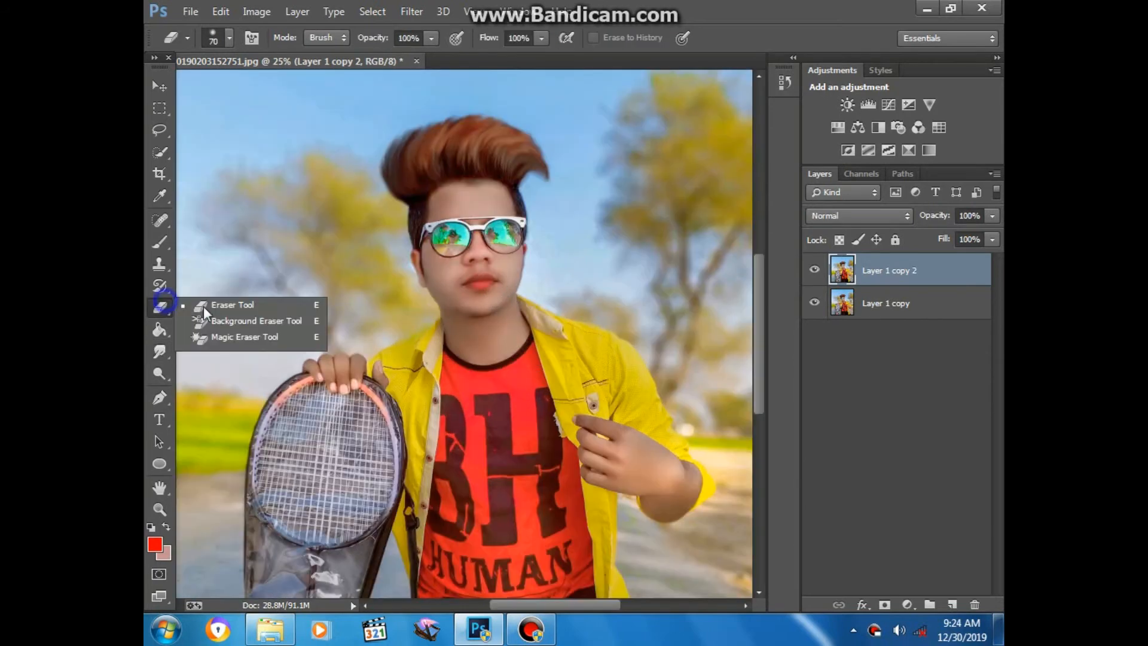
click(216, 302)
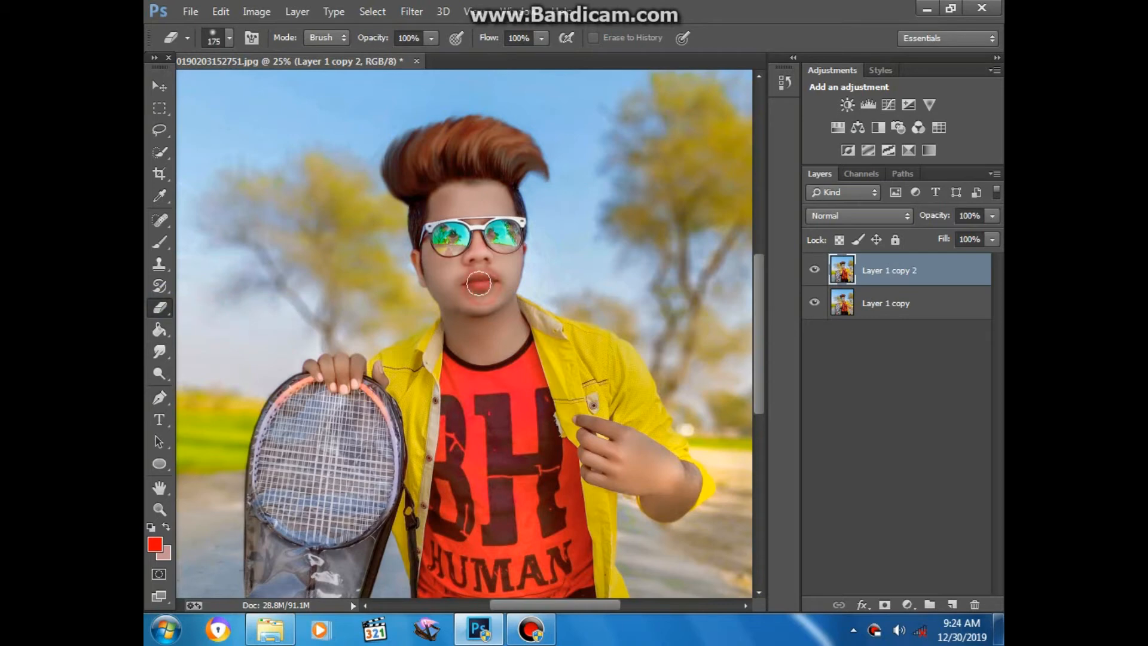
key(ctrl+minus)
Darken the trousers with a 300 px Burn tool on midtones, at 24% and then 46% exposure.
click(157, 86)
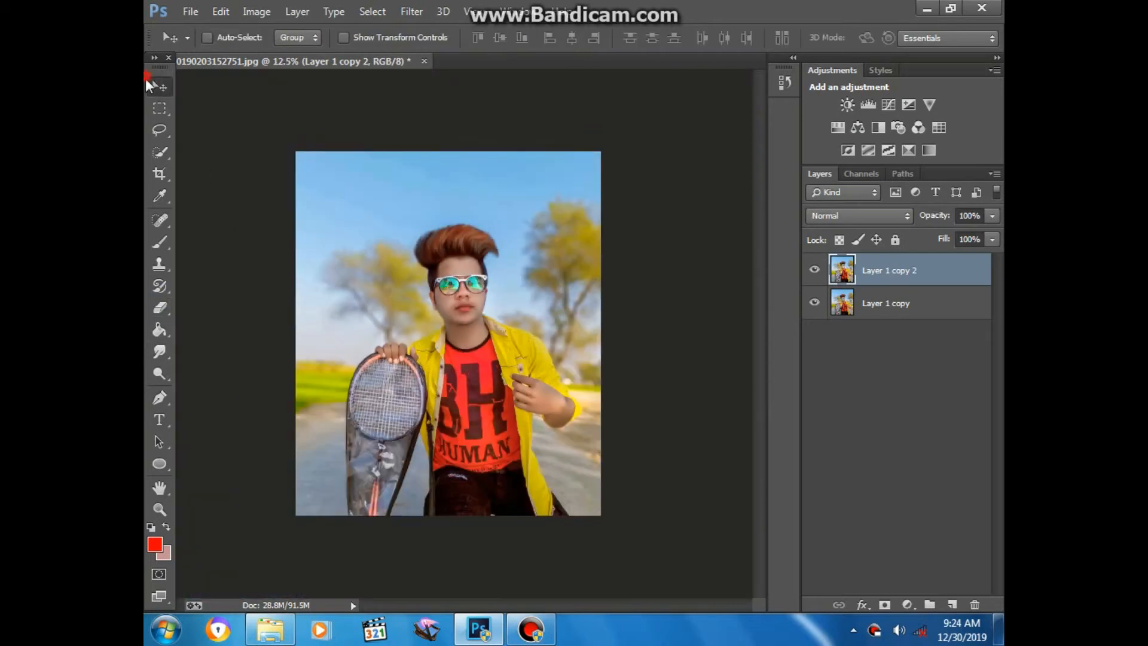
click(159, 373)
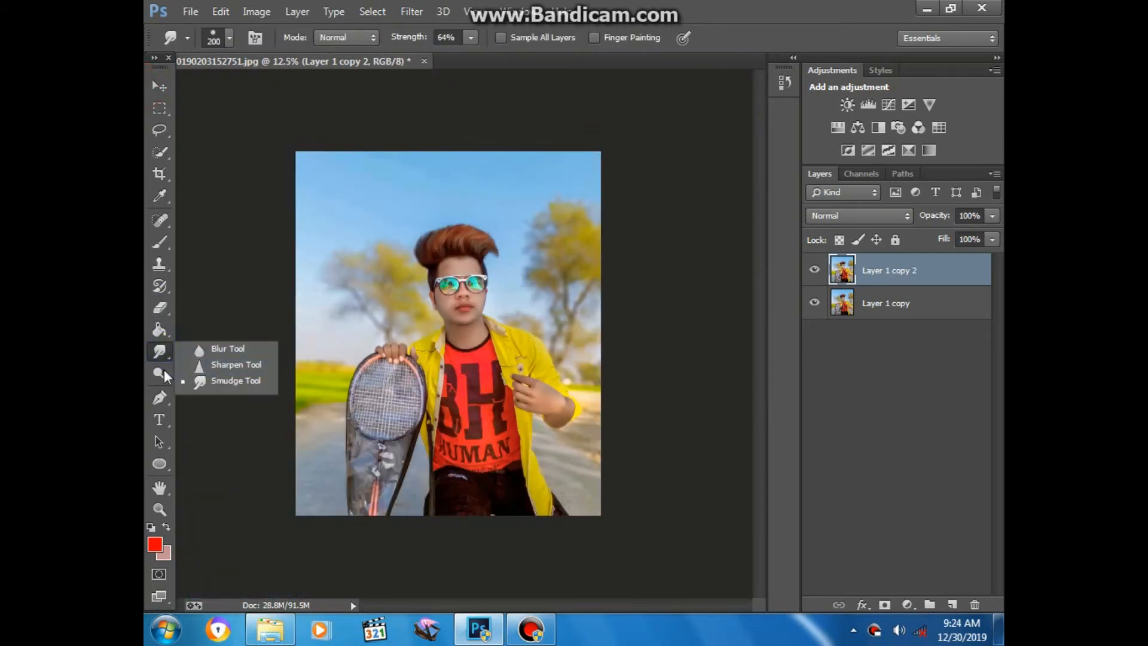
click(215, 388)
key(ctrl+plus)
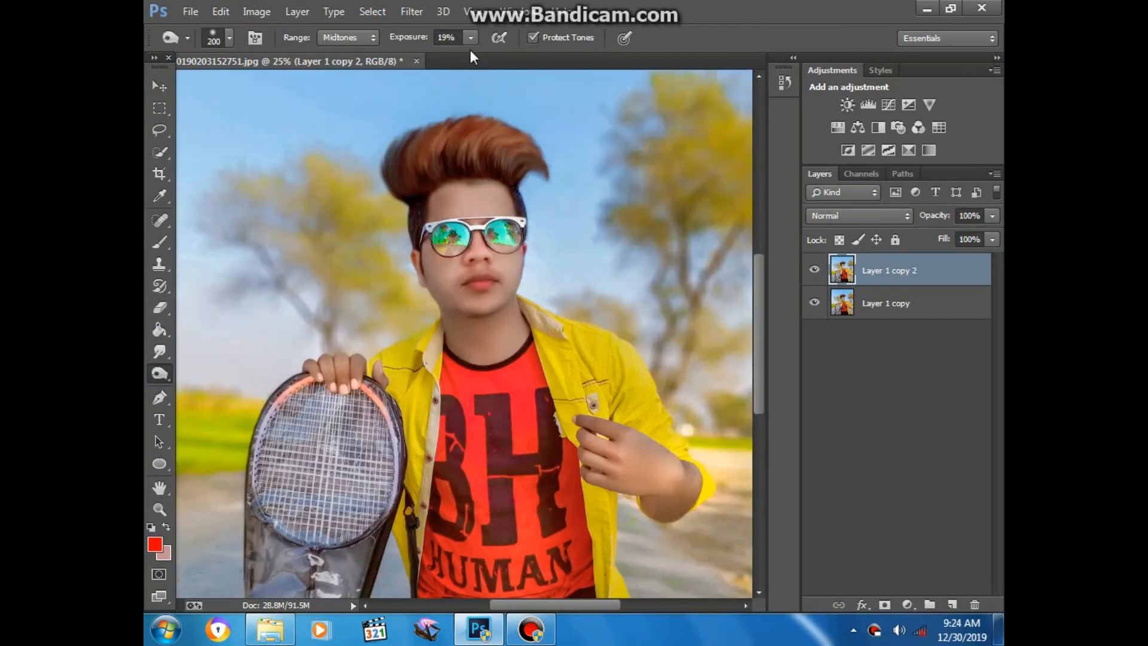
click(471, 38)
click(471, 51)
drag(500, 502, 483, 143)
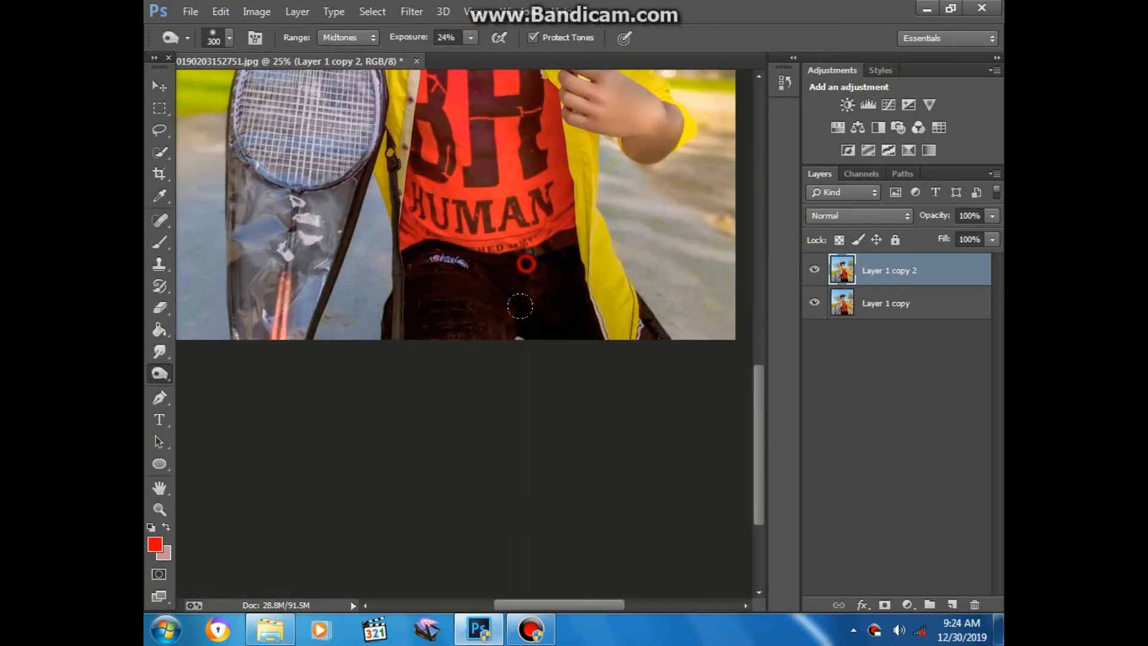
scroll(483, 293, up, 3)
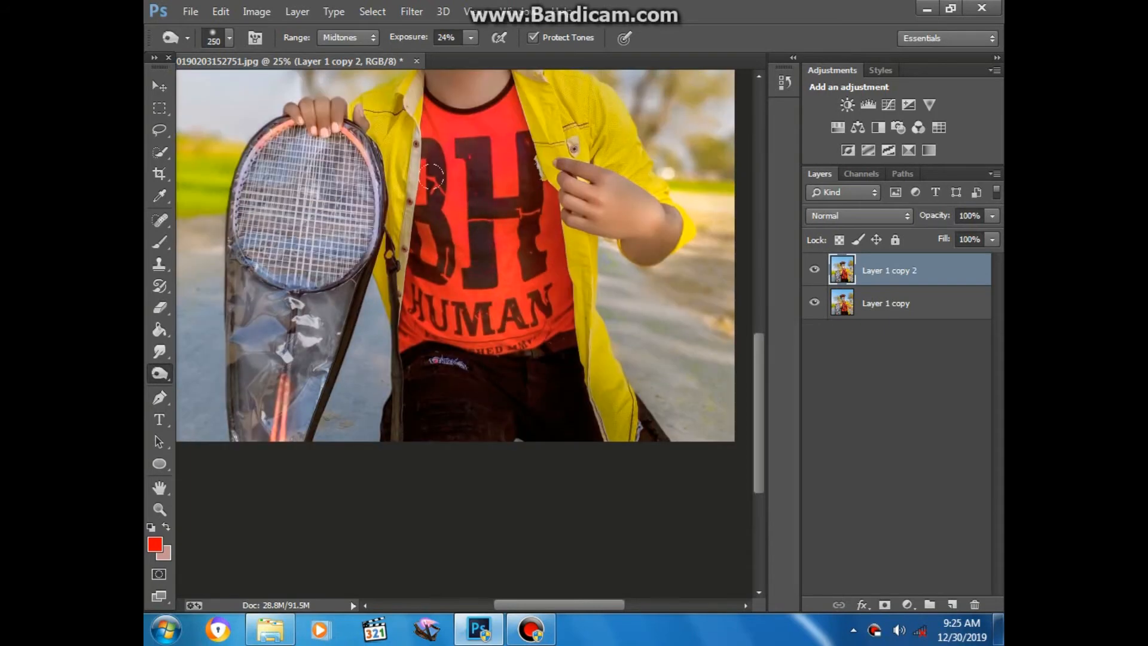
click(468, 38)
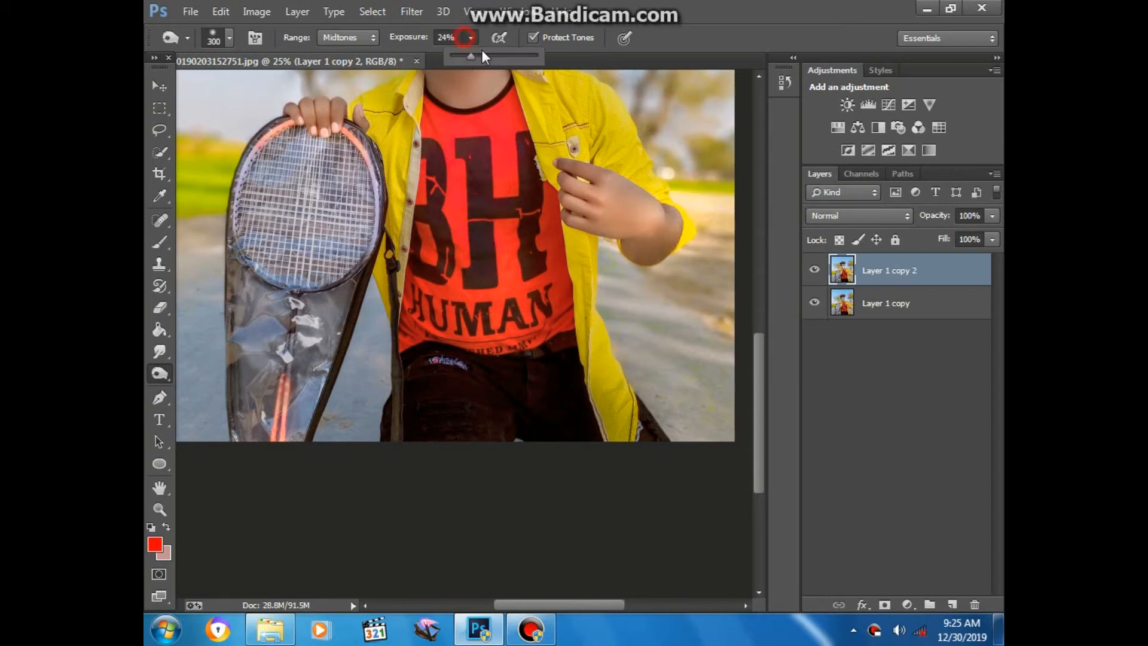
mouse_move(521, 310)
mouse_down()
mouse_move(510, 342)
mouse_move(461, 340)
mouse_up()
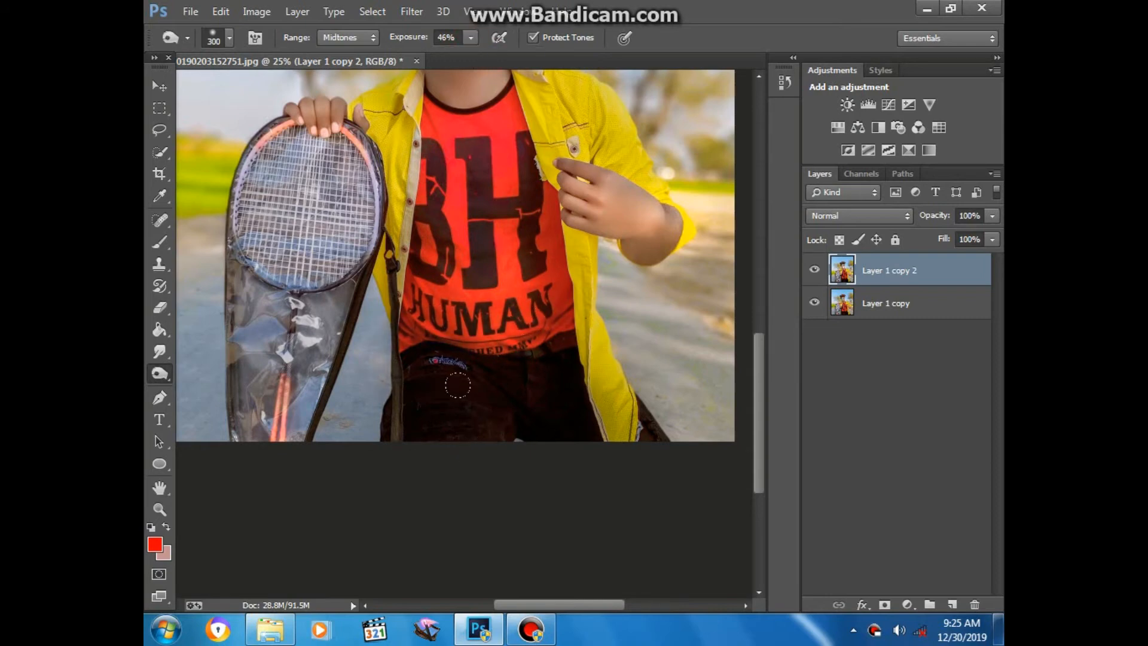
Burn the dark lettering on the red shirt with a 175 px brush at 46% exposure.
key(bracketleft)
key(bracketleft)
key(bracketleft)
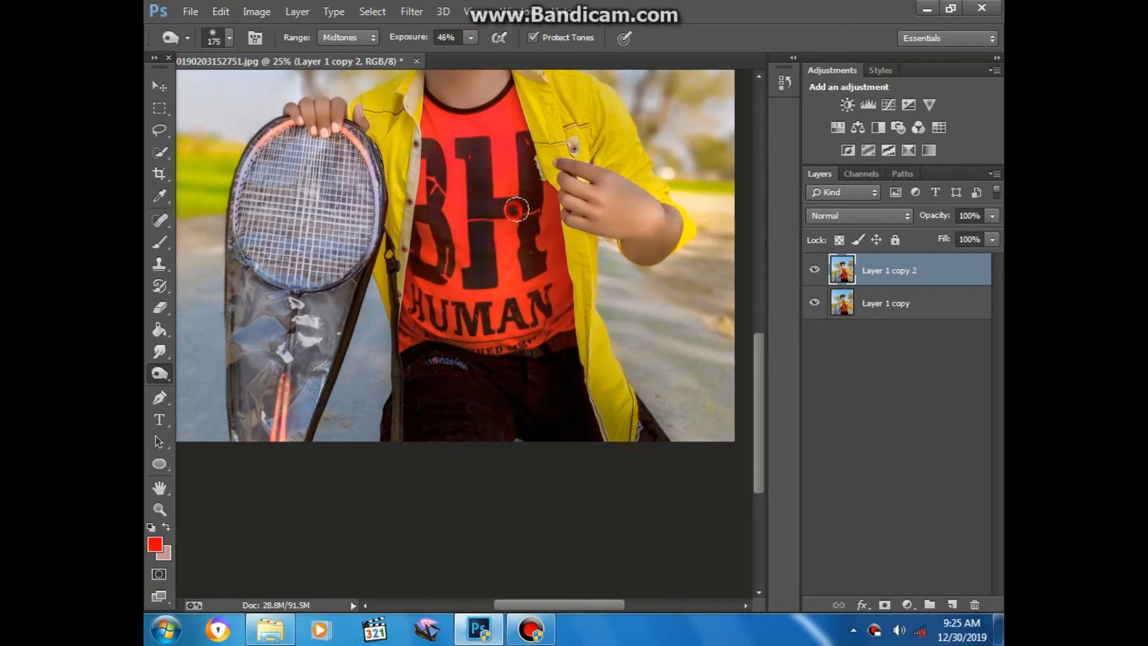
mouse_move(419, 251)
mouse_down()
mouse_move(416, 184)
mouse_move(428, 152)
mouse_up()
key(bracketleft)
key(bracketleft)
key(bracketleft)
key(bracketleft)
scroll(525, 323, down, 2)
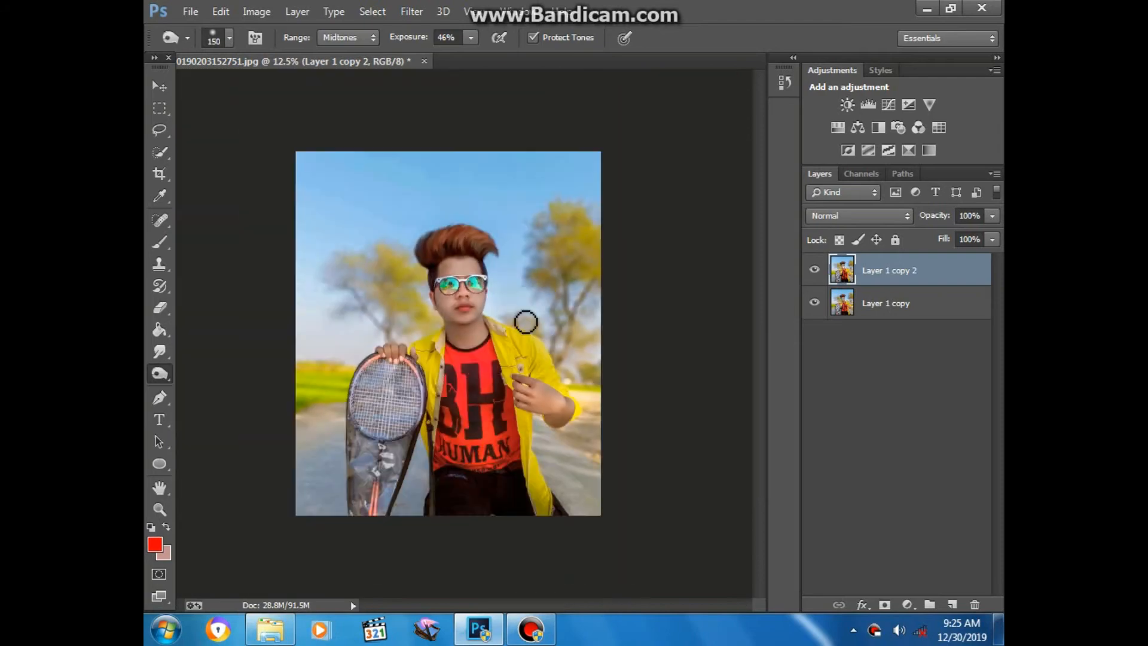
Burn along the sunglasses' frame with a 40 px brush at 46% exposure.
scroll(521, 332, up, 4)
drag(401, 399, 405, 373)
scroll(405, 373, up, 1)
key(bracketleft)
key(bracketleft)
key(bracketleft)
key(bracketleft)
mouse_move(360, 331)
mouse_down()
mouse_move(414, 371)
mouse_move(482, 379)
mouse_move(541, 357)
mouse_move(593, 297)
mouse_up()
key(ctrl+minus)
key(ctrl+minus)
key(ctrl+minus)
key(ctrl+minus)
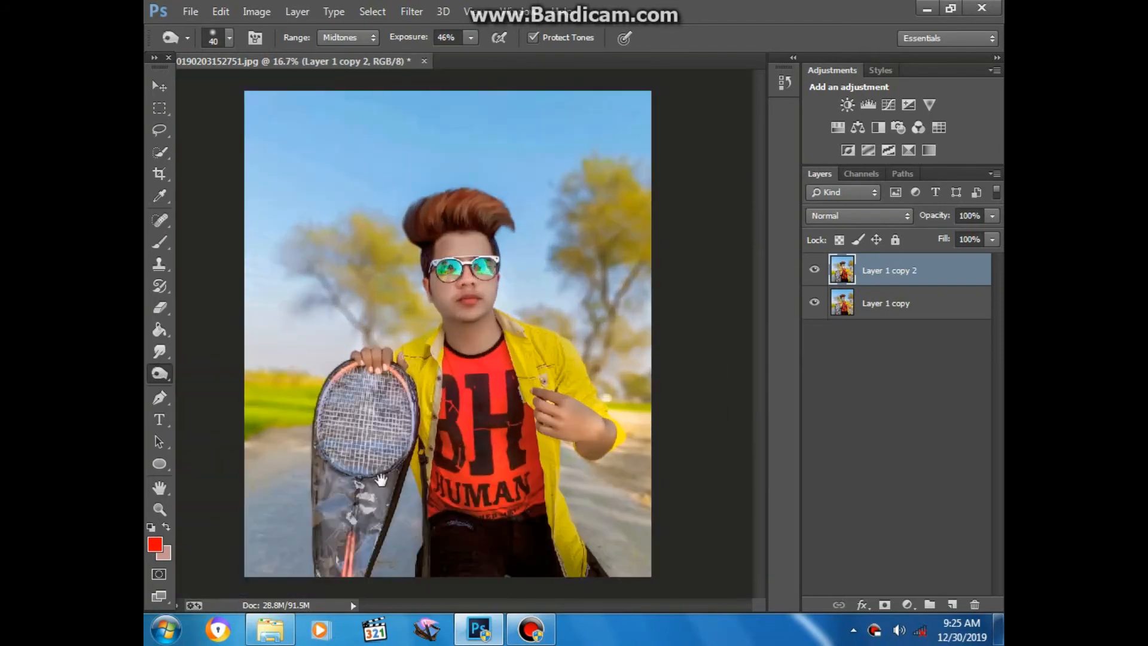
Darken the transparent racket bag with the Burn tool at 27% exposure, enlarging the brush to 300 px.
key(ctrl+plus)
drag(381, 480, 464, 299)
key(bracketright)
drag(471, 38, 454, 53)
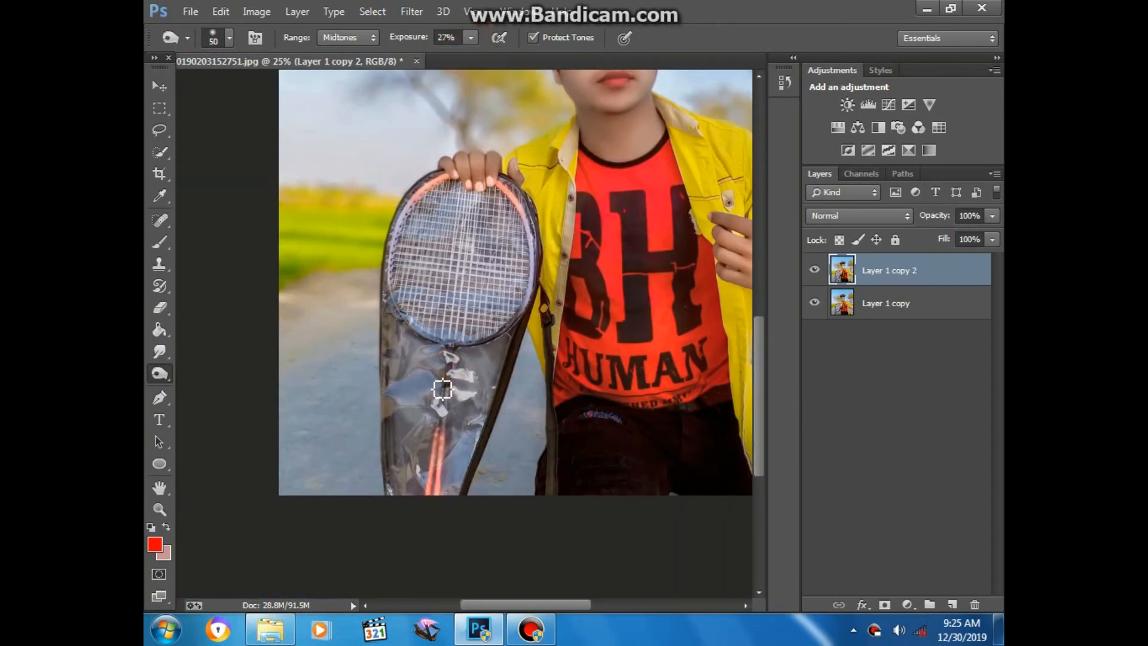
key(bracketright)
key(bracketright)
key(bracketright)
key(bracketright)
key(bracketright)
key(bracketright)
key(bracketright)
key(bracketright)
key(bracketright)
key(bracketright)
key(bracketright)
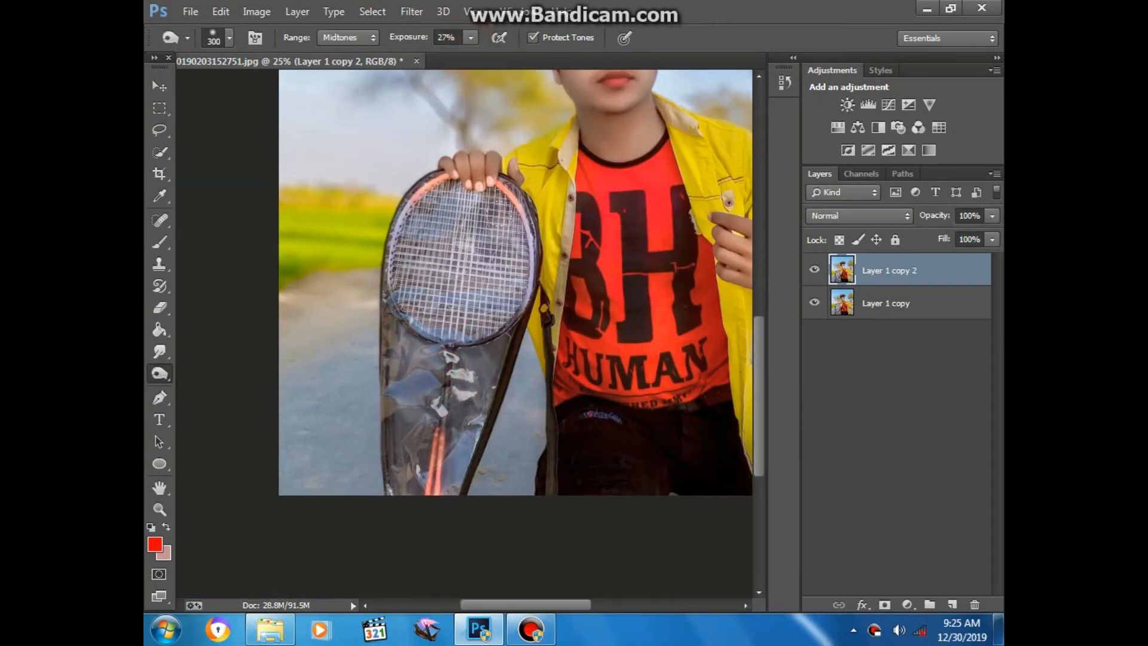
key(ctrl+minus)
key(ctrl+minus)
key(ctrl+minus)
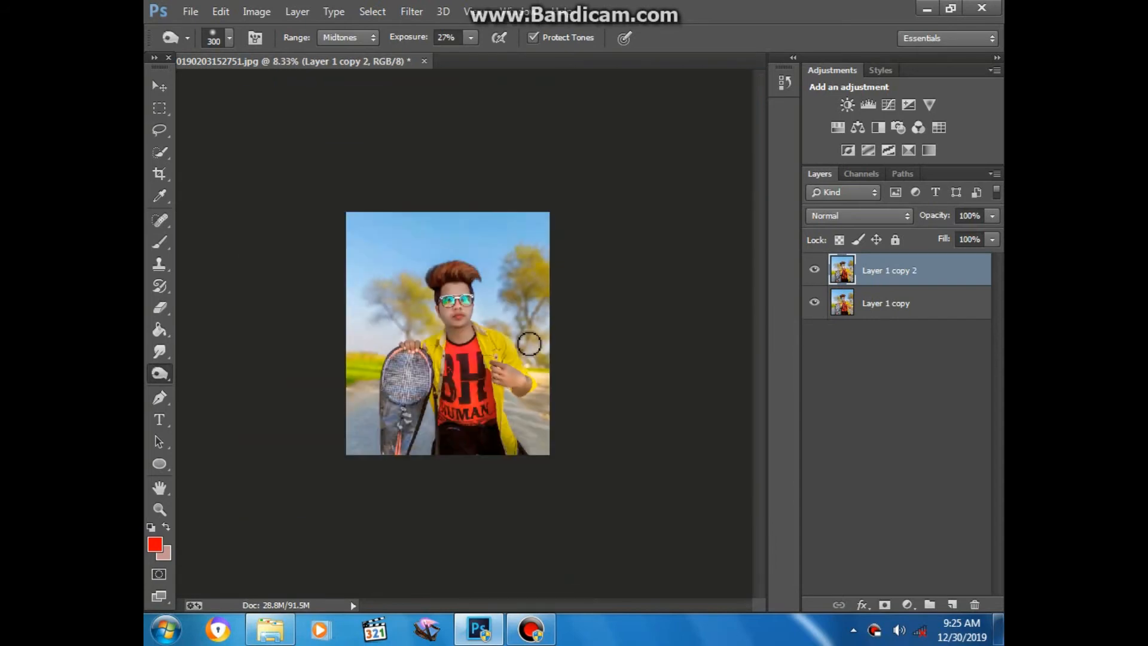
Burn the shaded parts of the hair with a 175 px brush at 27% exposure.
key(ctrl+plus)
key(ctrl+plus)
key(ctrl+plus)
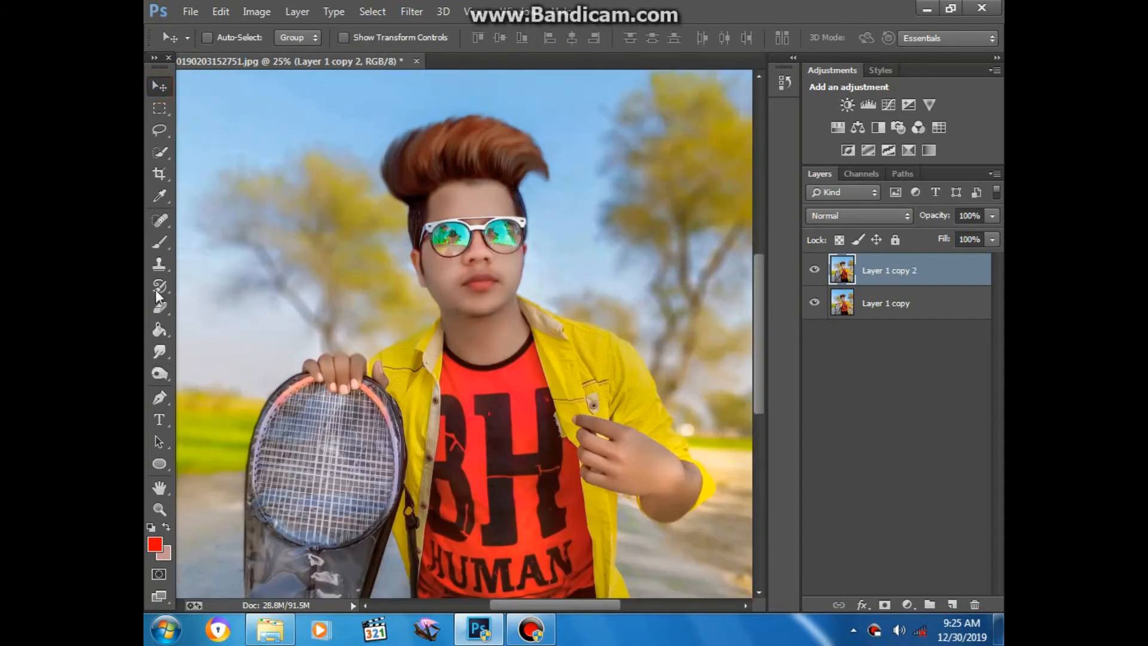
right_click(173, 367)
click(215, 390)
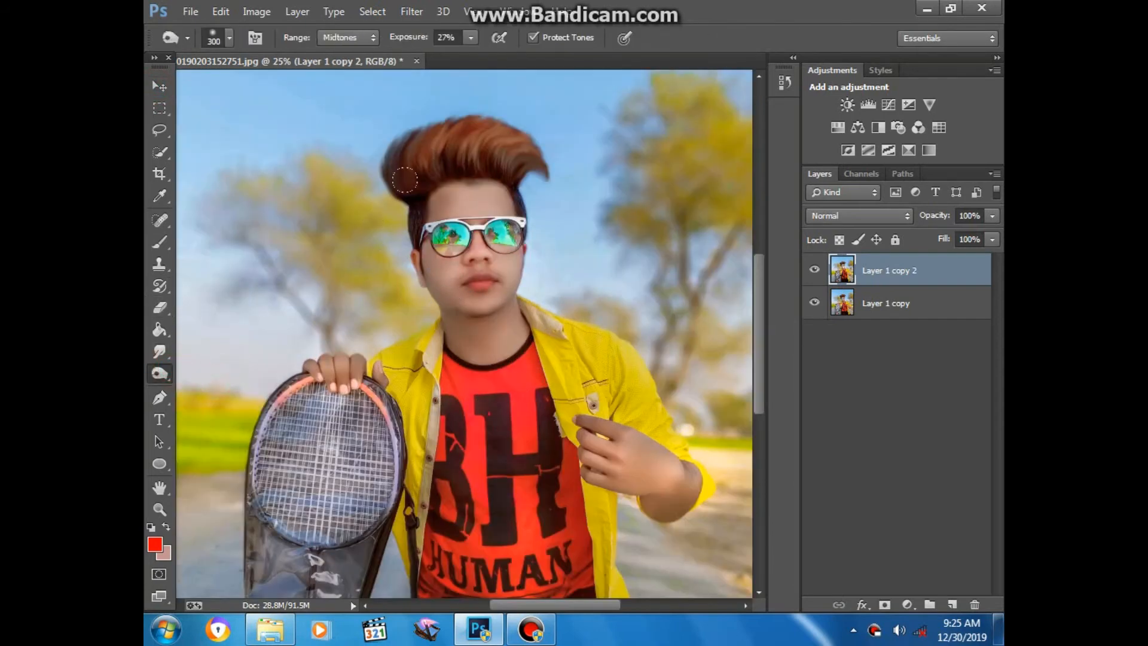
key(bracketleft)
key(bracketleft)
drag(397, 179, 455, 161)
key(ctrl+minus)
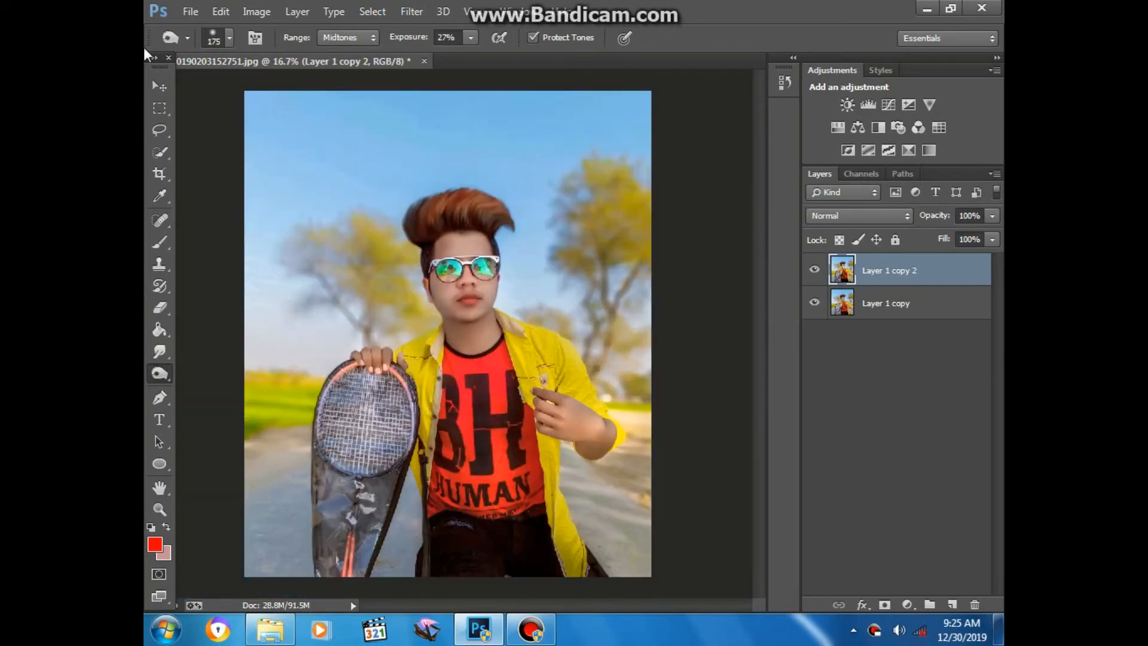
Add a new empty layer above Layer 1 copy 2 and set a bright cyan foreground colour for the Brush.
key(ctrl+plus)
key(ctrl+plus)
key(ctrl+plus)
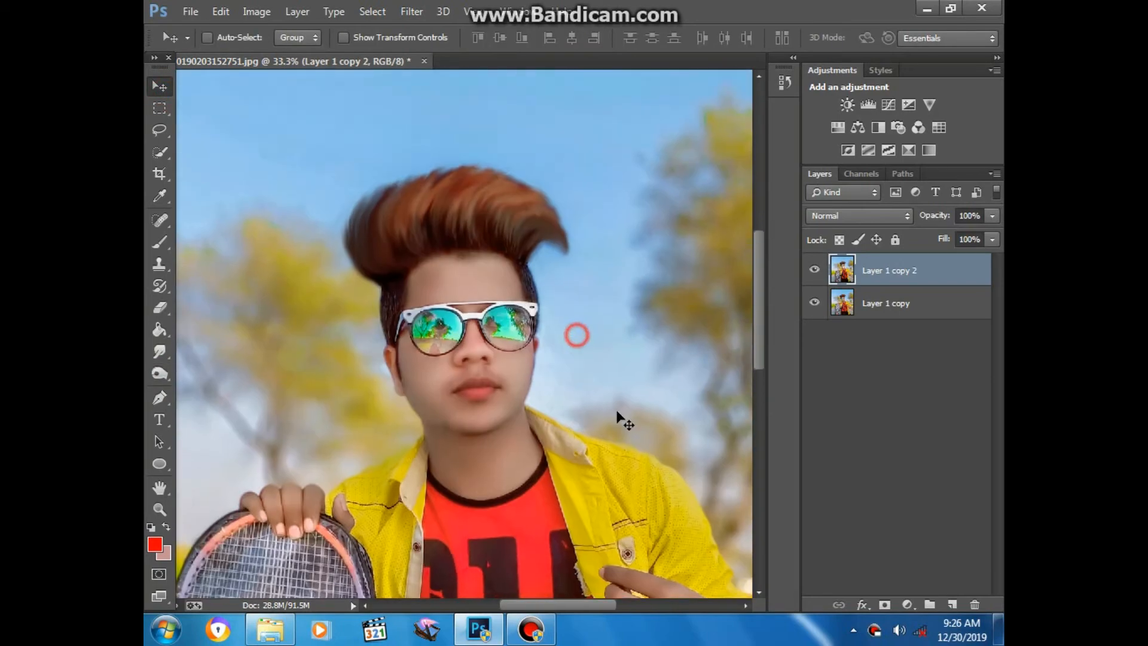
click(951, 605)
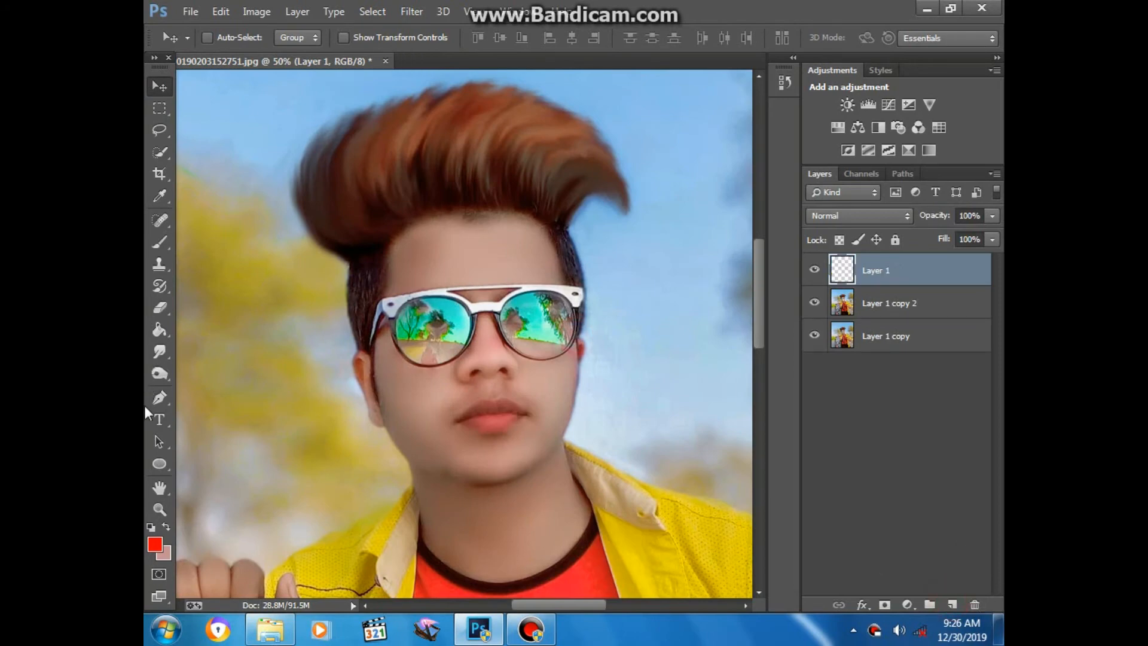
click(155, 545)
click(808, 359)
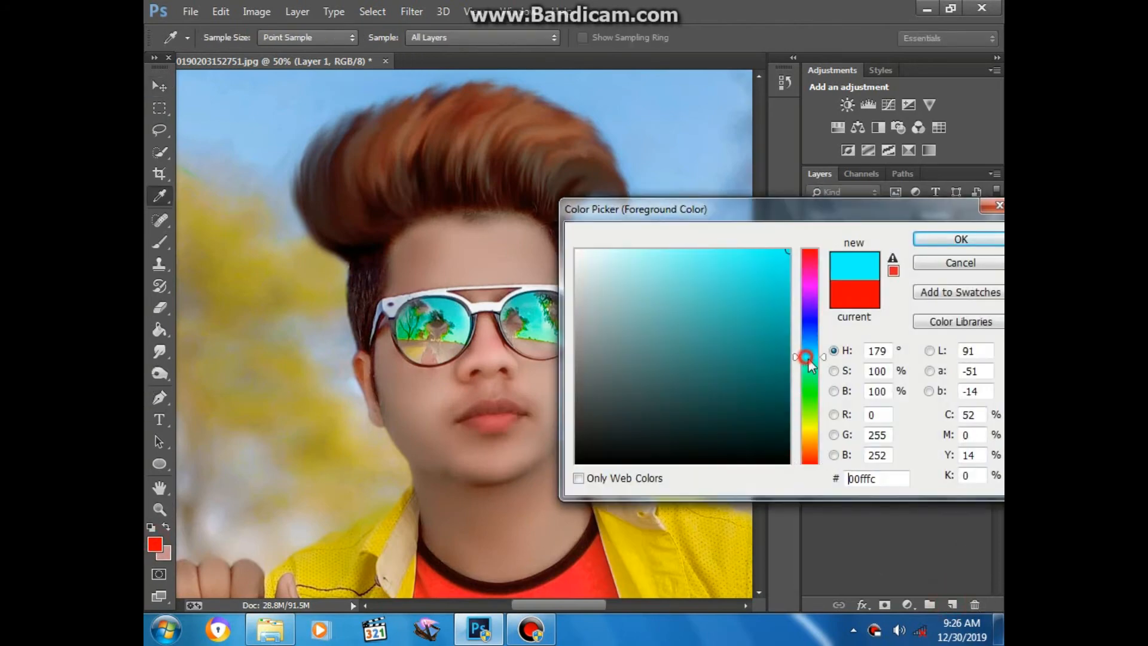
click(961, 240)
click(160, 243)
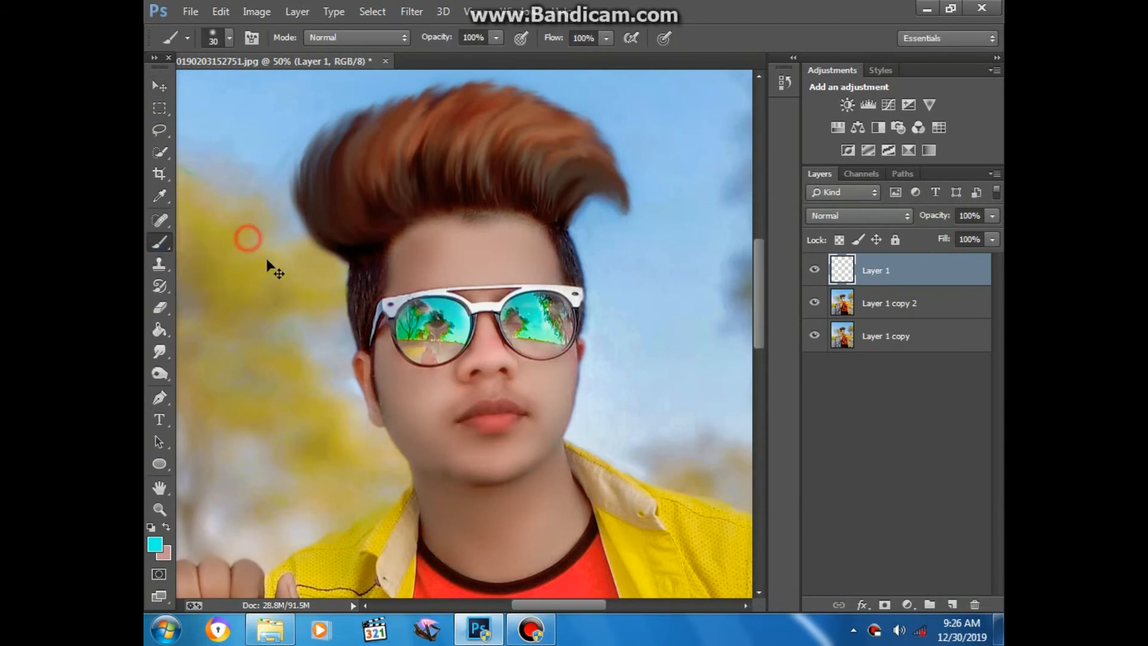
Paint a first cyan patch on a sunglasses lens with a 40 px brush and reduce the layer's fill to 56%.
scroll(423, 341, up, 2)
key(bracketright)
mouse_move(432, 345)
mouse_down()
mouse_move(413, 358)
mouse_move(418, 350)
mouse_up()
click(859, 215)
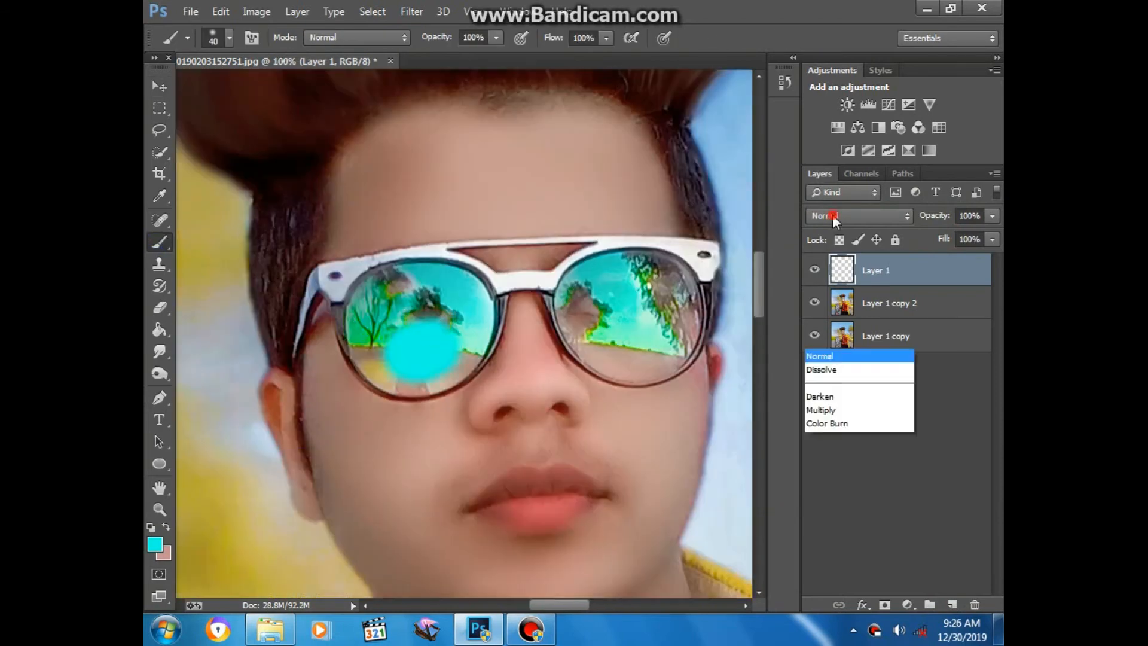
click(994, 240)
drag(996, 240, 964, 257)
Paint the rest of both sunglasses lenses cyan with a brush of about 50 px, and merge the layer with Layer 1 copy 2.
key(bracketright)
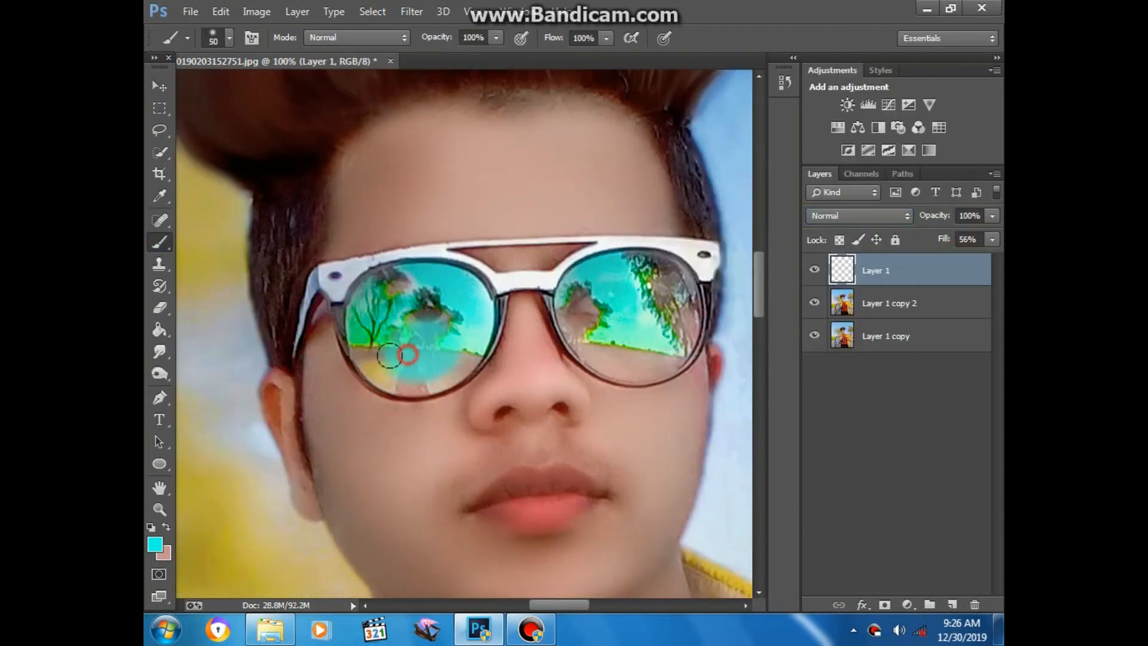
mouse_move(397, 351)
mouse_down()
mouse_move(360, 314)
mouse_move(404, 282)
mouse_move(456, 288)
mouse_move(473, 320)
mouse_move(461, 349)
mouse_move(419, 377)
mouse_move(381, 369)
mouse_move(357, 327)
mouse_move(401, 294)
mouse_move(451, 307)
mouse_move(421, 326)
mouse_move(392, 278)
mouse_move(362, 296)
mouse_up()
mouse_move(574, 305)
mouse_down()
mouse_move(589, 281)
mouse_move(625, 262)
mouse_move(663, 264)
mouse_move(683, 281)
mouse_move(691, 326)
mouse_move(668, 359)
mouse_move(634, 370)
mouse_move(601, 357)
mouse_move(571, 319)
mouse_move(579, 304)
mouse_move(631, 347)
mouse_move(665, 317)
mouse_move(657, 292)
mouse_up()
key(bracketleft)
key(bracketleft)
key(bracketright)
key(bracketright)
key(ctrl+0)
scroll(610, 327, up, 5)
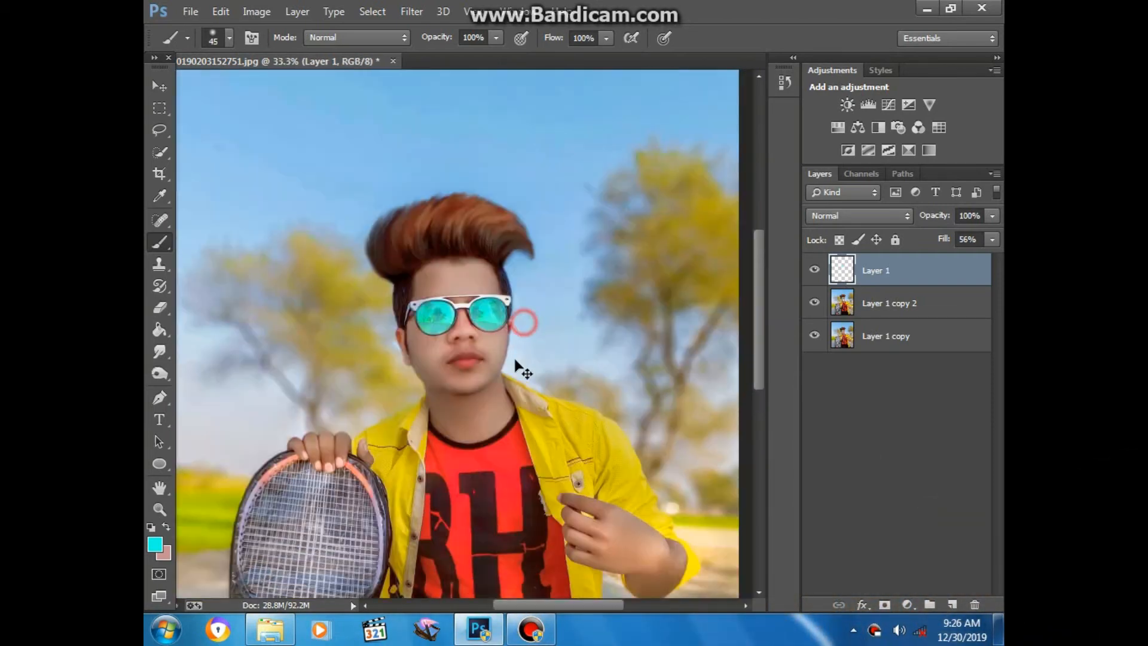
ctrl+click(877, 306)
key(ctrl+e)
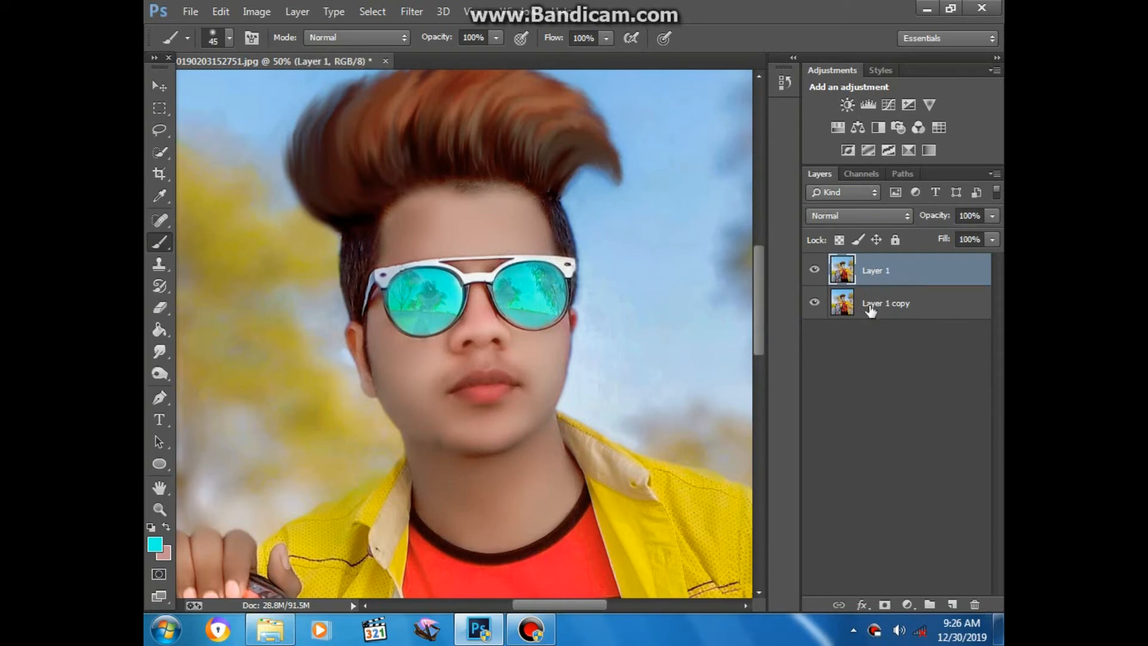
Soften the reflections in both sunglasses lenses with the Blur tool at 100% strength, enlarging the brush to 70 px.
right_click(159, 352)
click(201, 353)
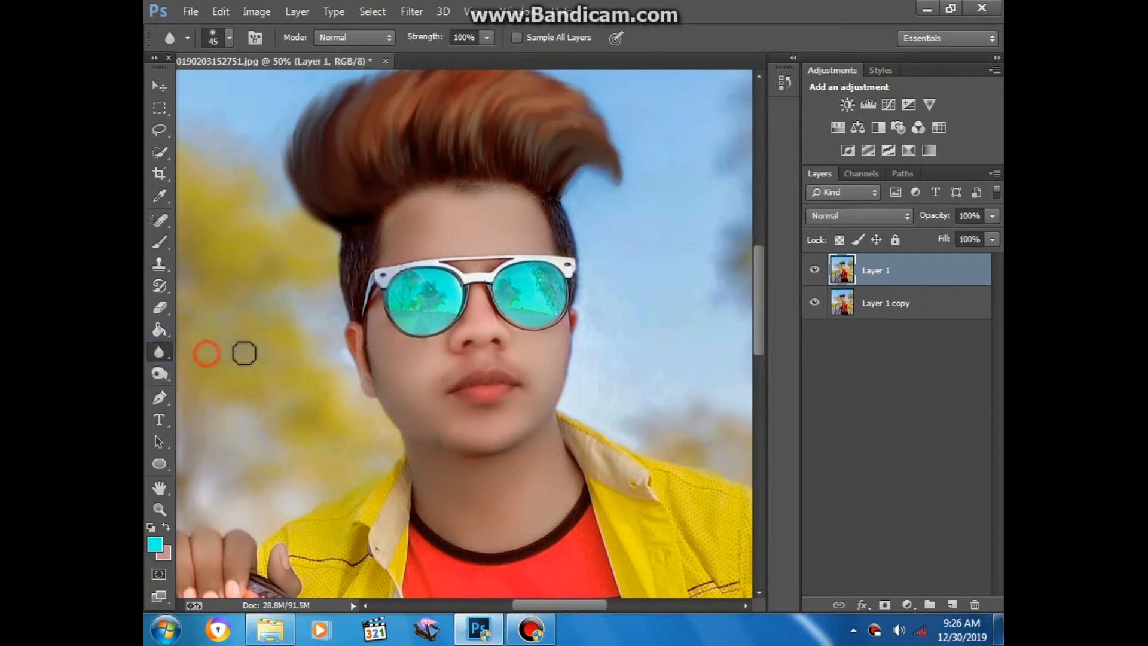
scroll(423, 313, up, 3)
scroll(419, 270, down, 3)
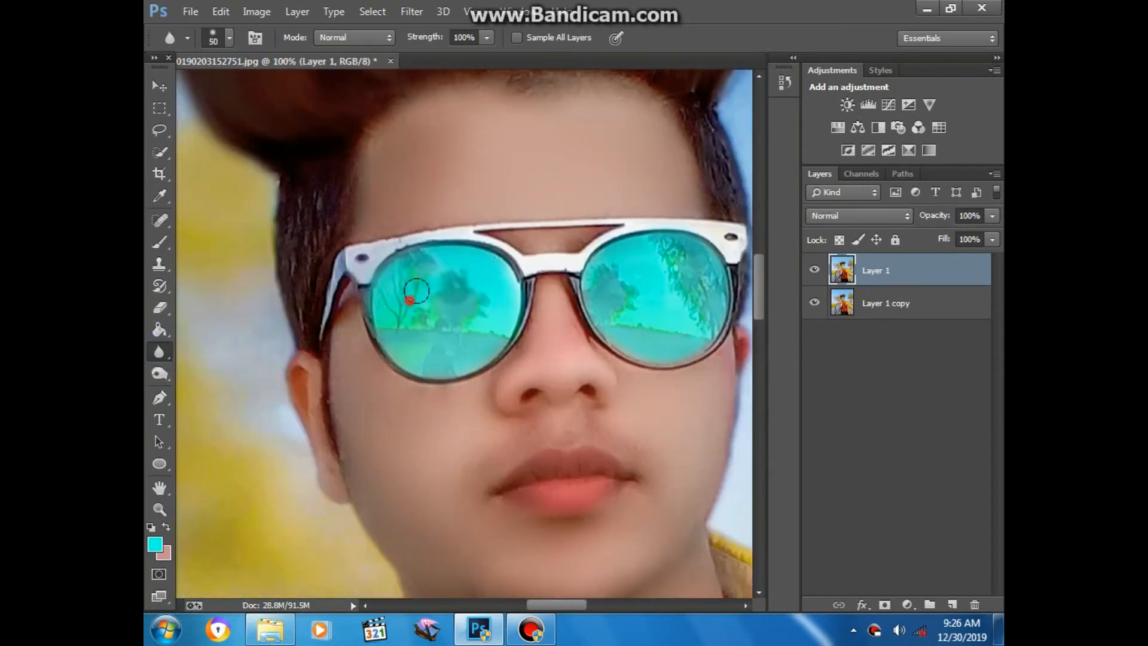
key(bracketright)
key(bracketright)
key(bracketright)
key(bracketright)
key(bracketright)
drag(645, 297, 479, 311)
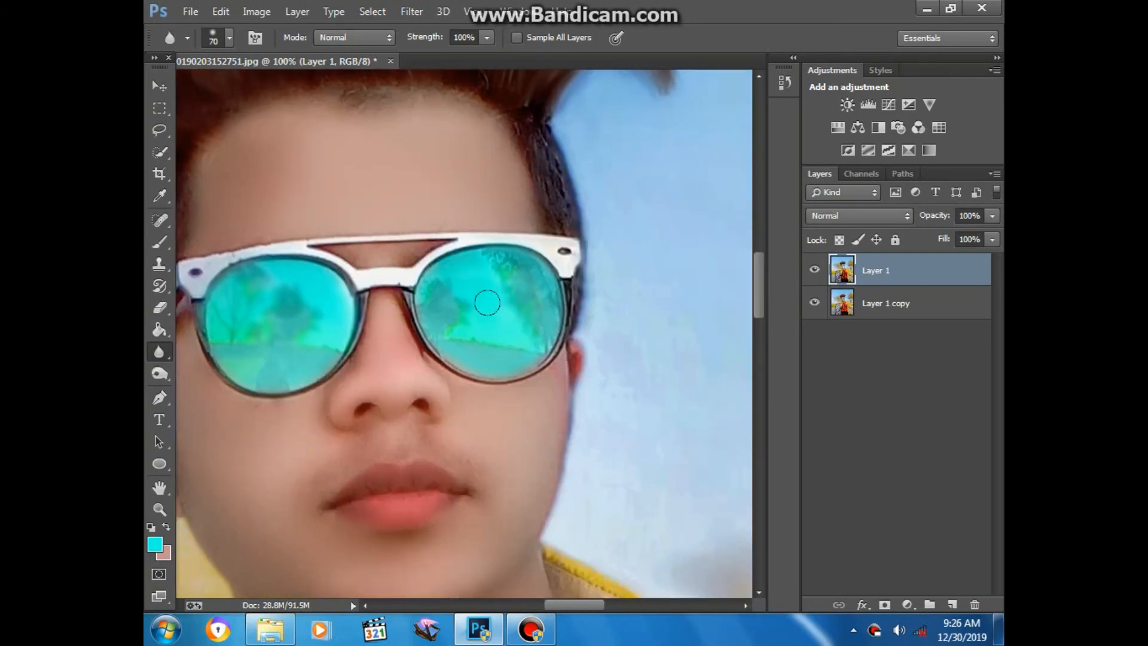
scroll(558, 326, down, 5)
click(159, 86)
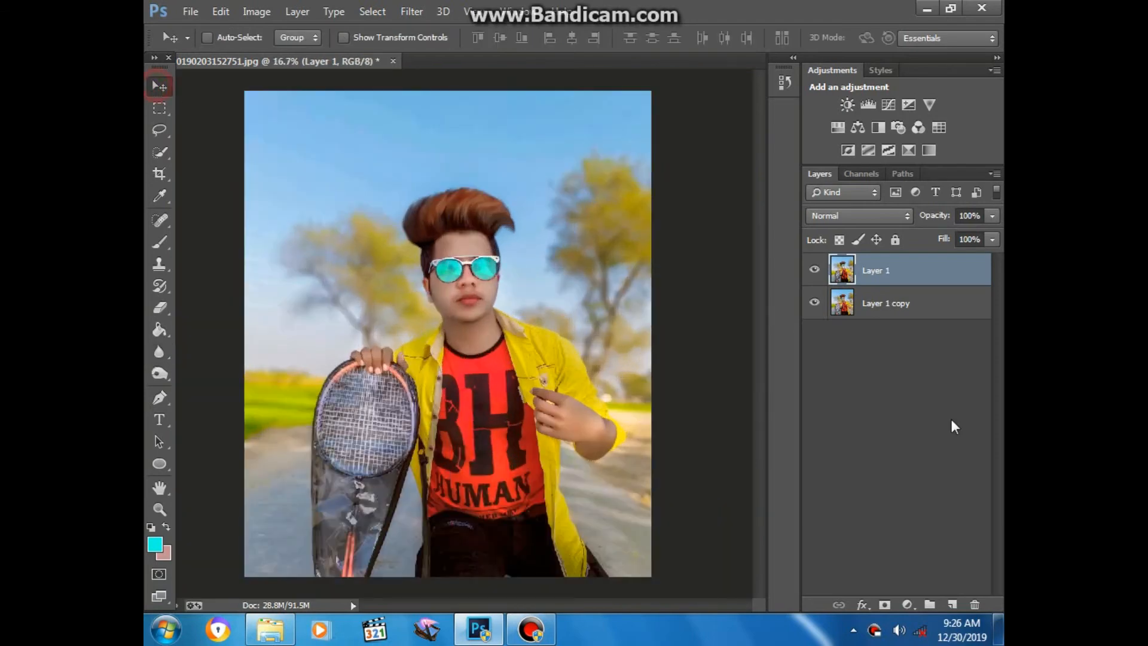
Add a Color Lookup adjustment layer and try its Orange and Blue and Orange and Teal 3D LUTs.
click(907, 601)
click(918, 489)
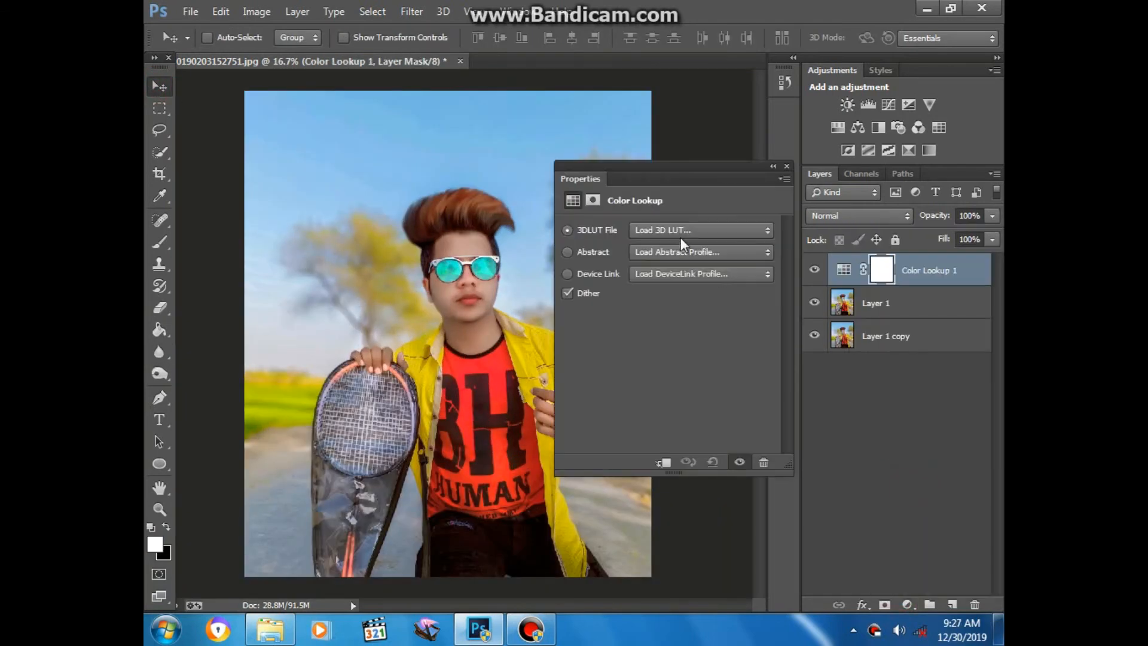
click(678, 231)
click(712, 345)
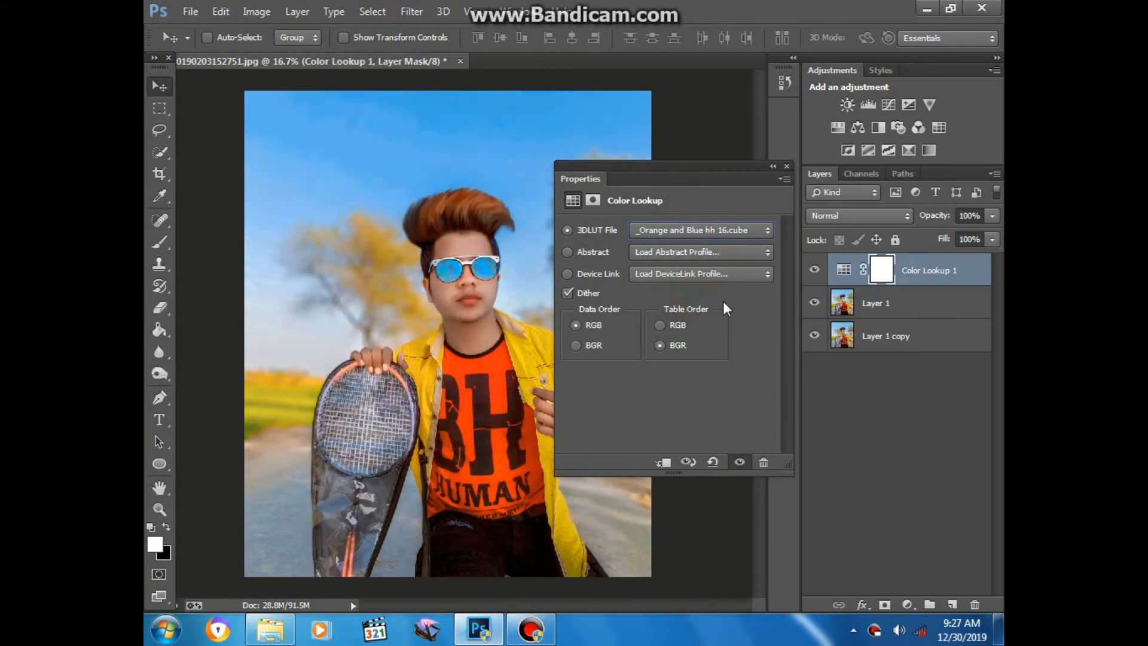
key(Down)
key(Down)
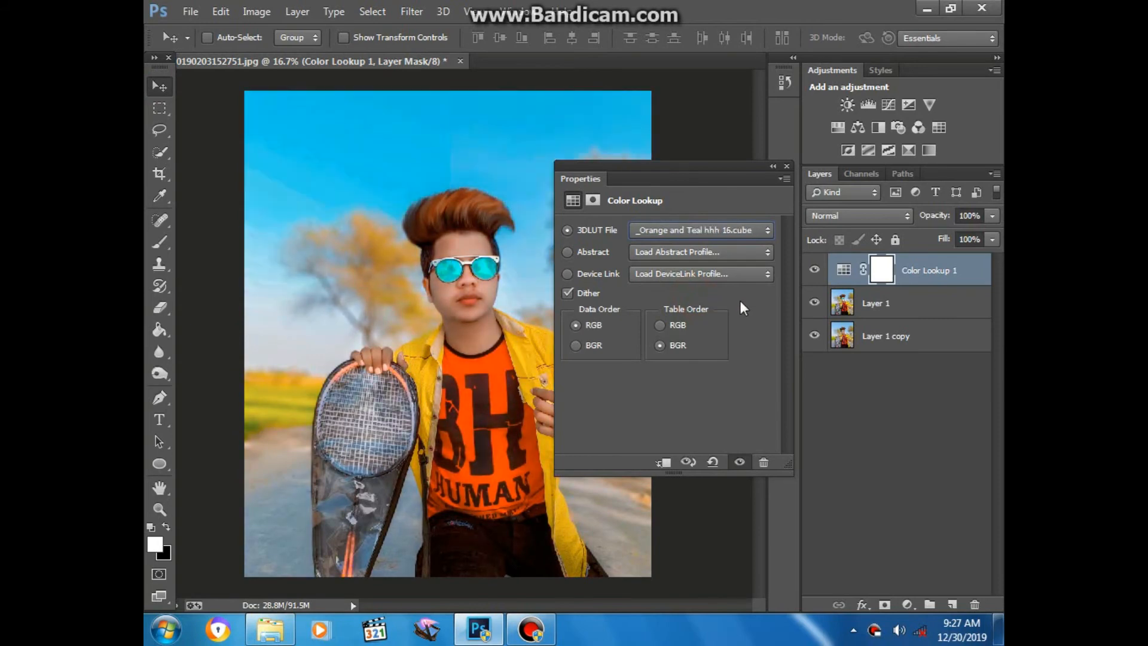
Apply the filmstock_50.3dl LUT to the Color Lookup layer and reduce the layer's fill to 40%.
click(741, 237)
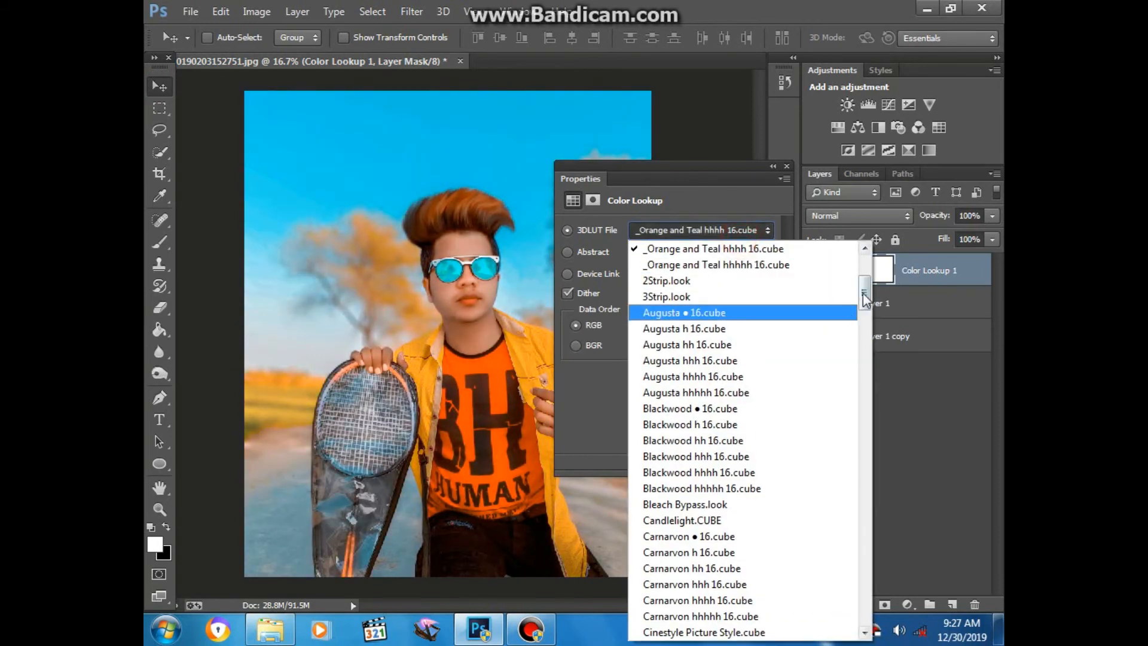
drag(863, 293, 870, 353)
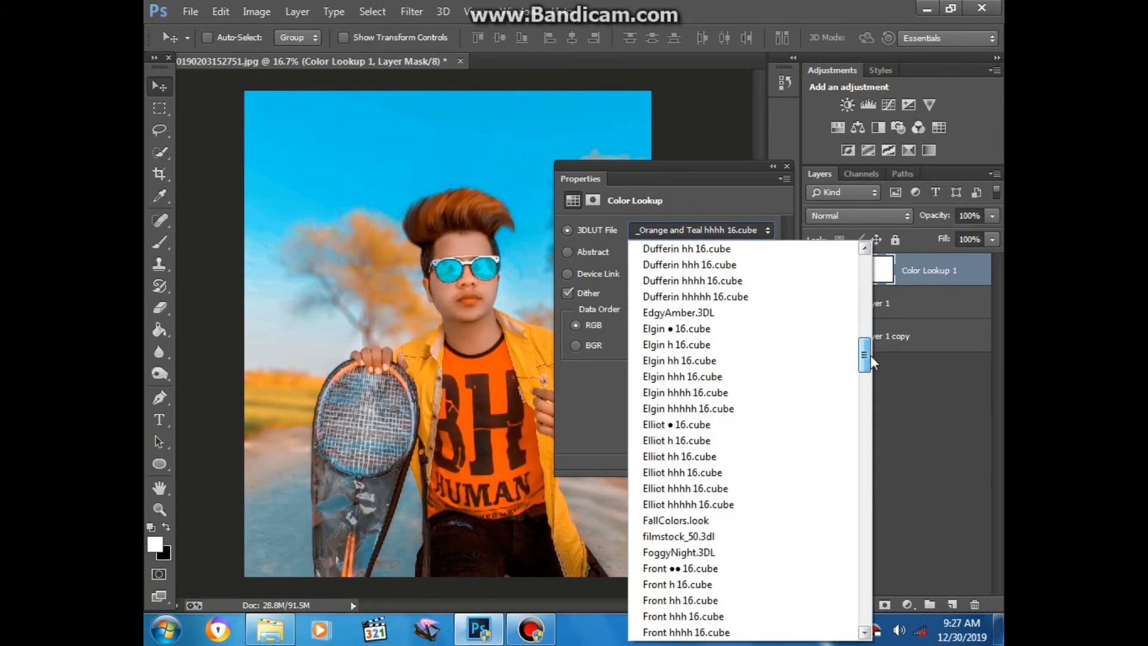
click(721, 536)
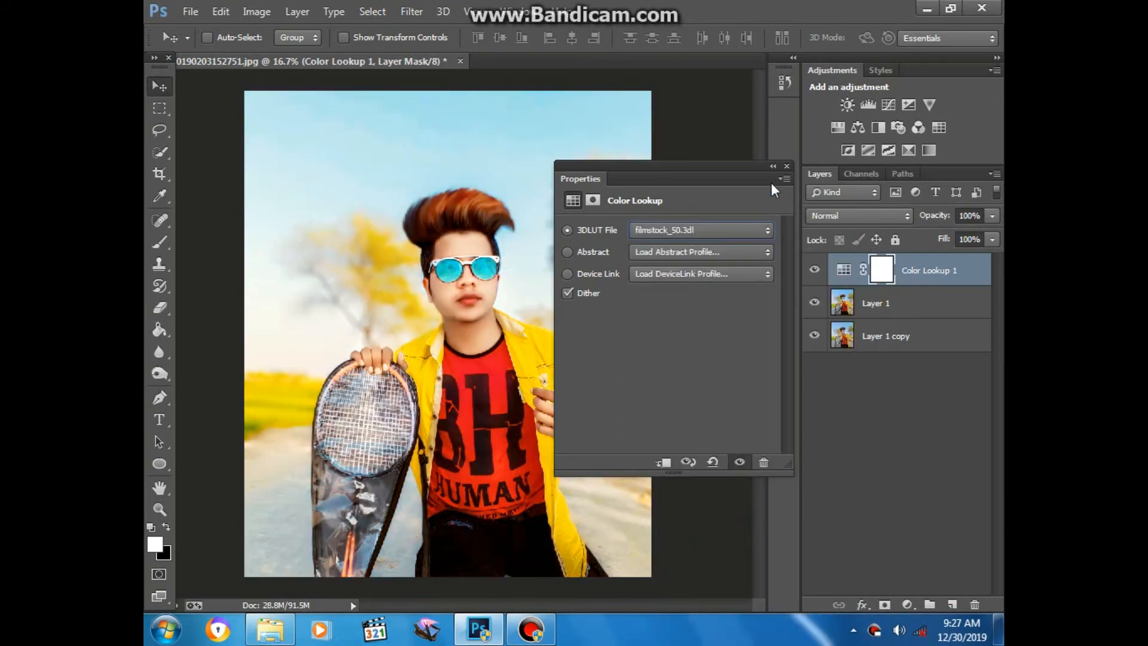
click(785, 168)
click(992, 239)
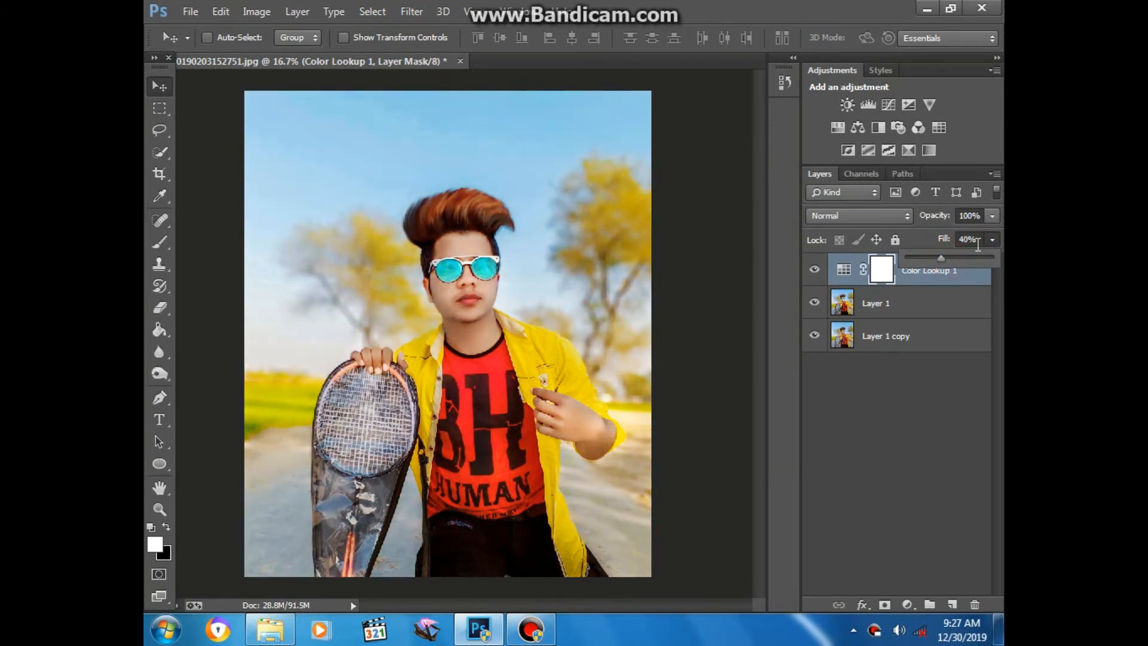
Lower the Color Lookup 1 layer's opacity to 44% and merge it with Layer 1 and Layer 1 copy.
click(991, 216)
drag(992, 233, 946, 239)
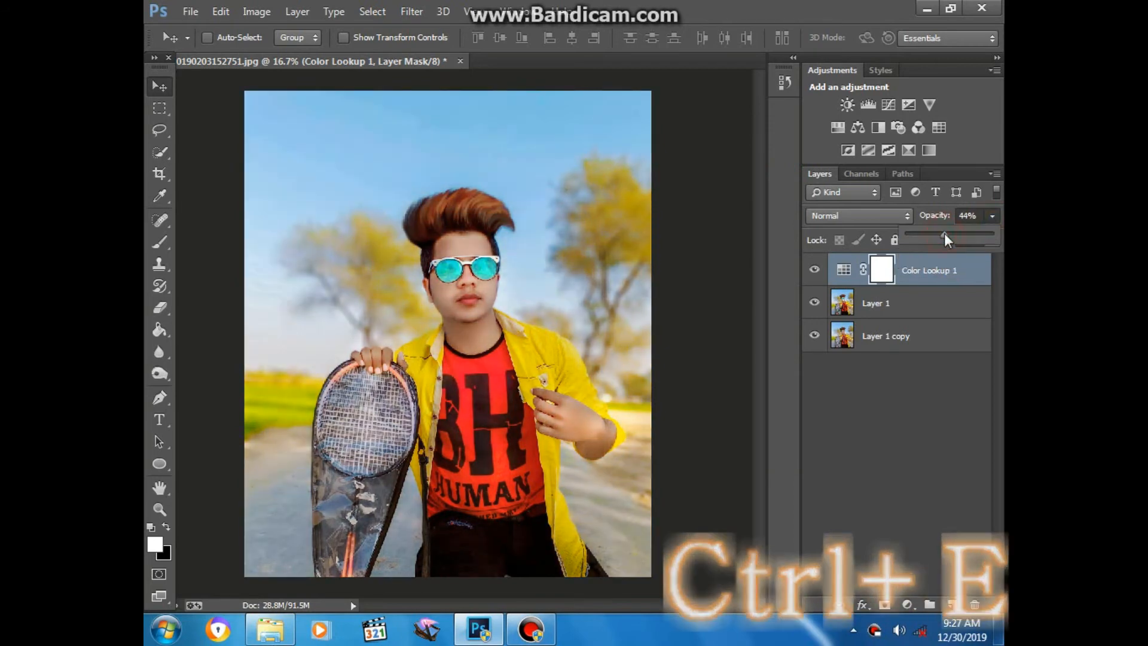
key(ctrl+plus)
shift+click(910, 308)
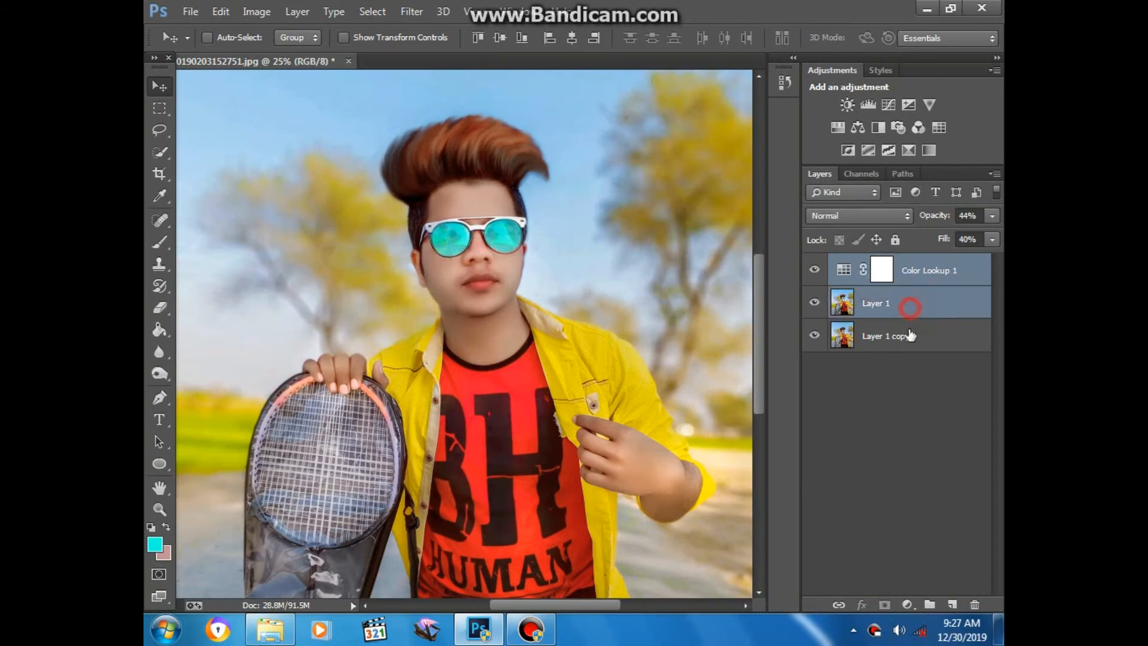
shift+click(902, 337)
key(ctrl+e)
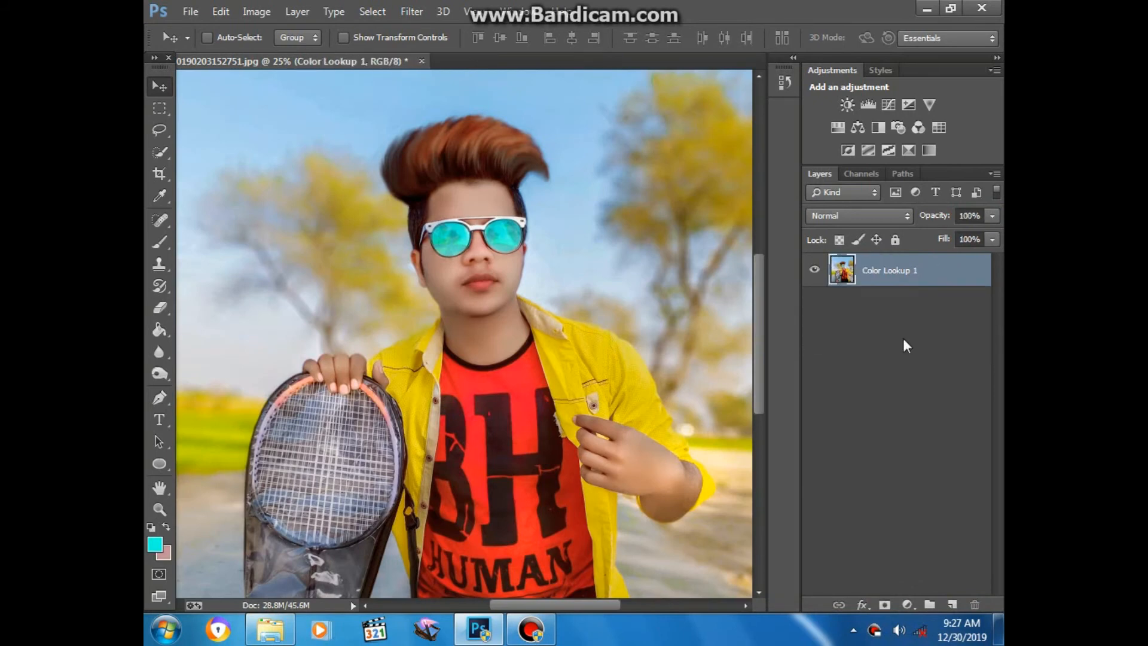
Duplicate the merged layer and apply Shadows/Highlights to the copy with shadows at 35% and highlights at 7%.
key(ctrl+j)
click(257, 11)
mouse_move(315, 53)
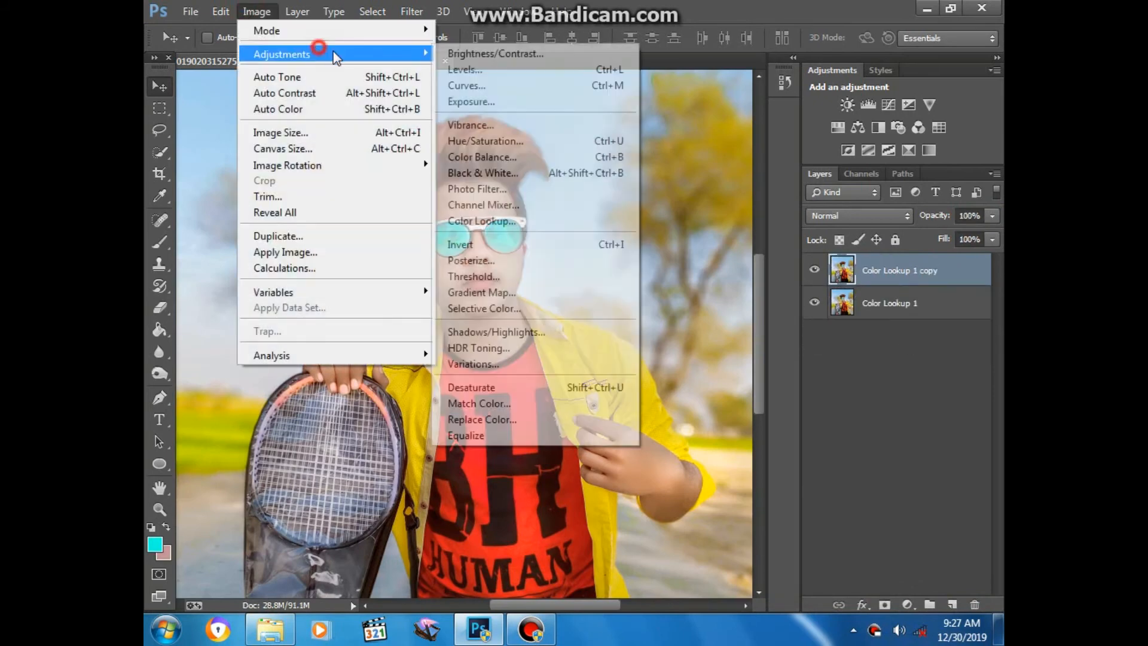
click(569, 331)
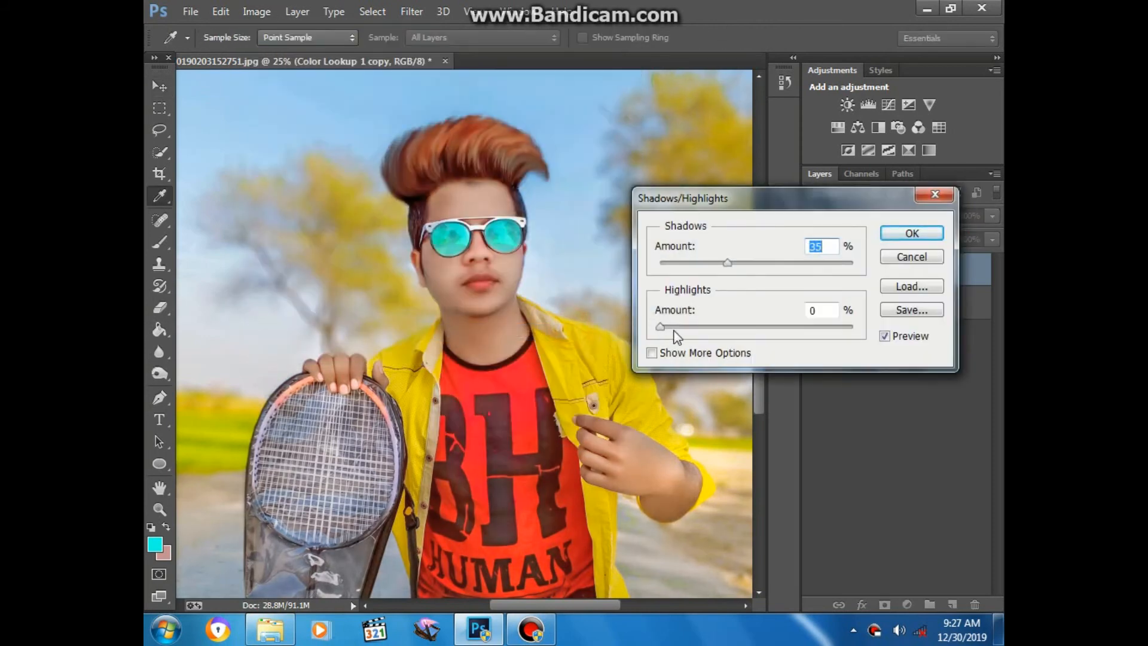
drag(677, 329, 675, 327)
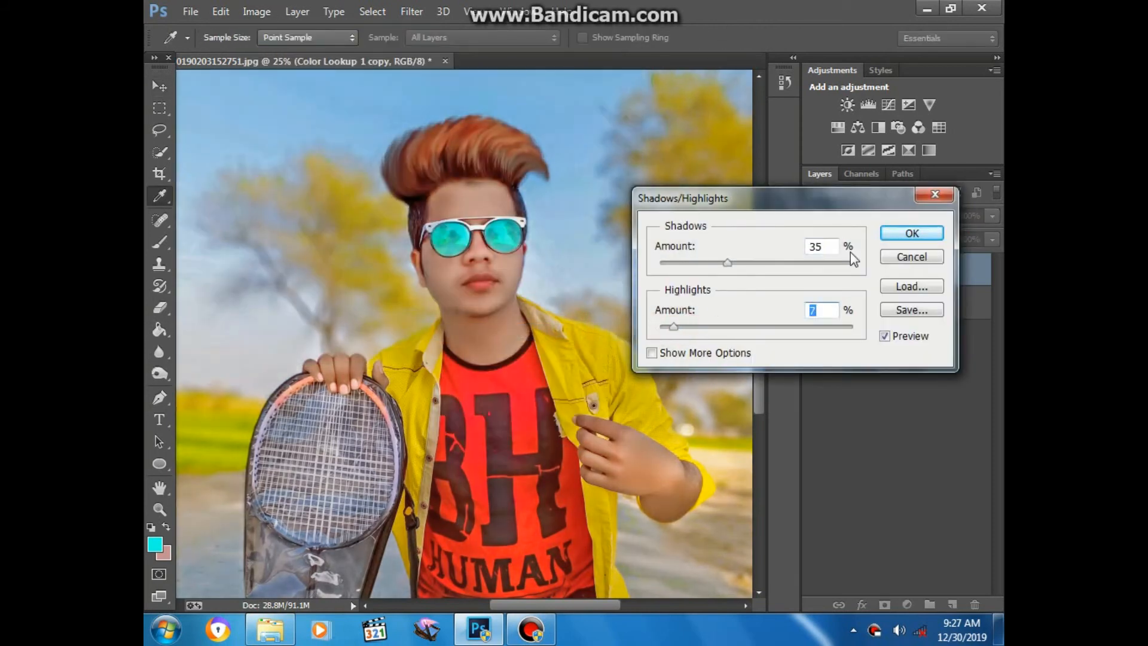
click(909, 232)
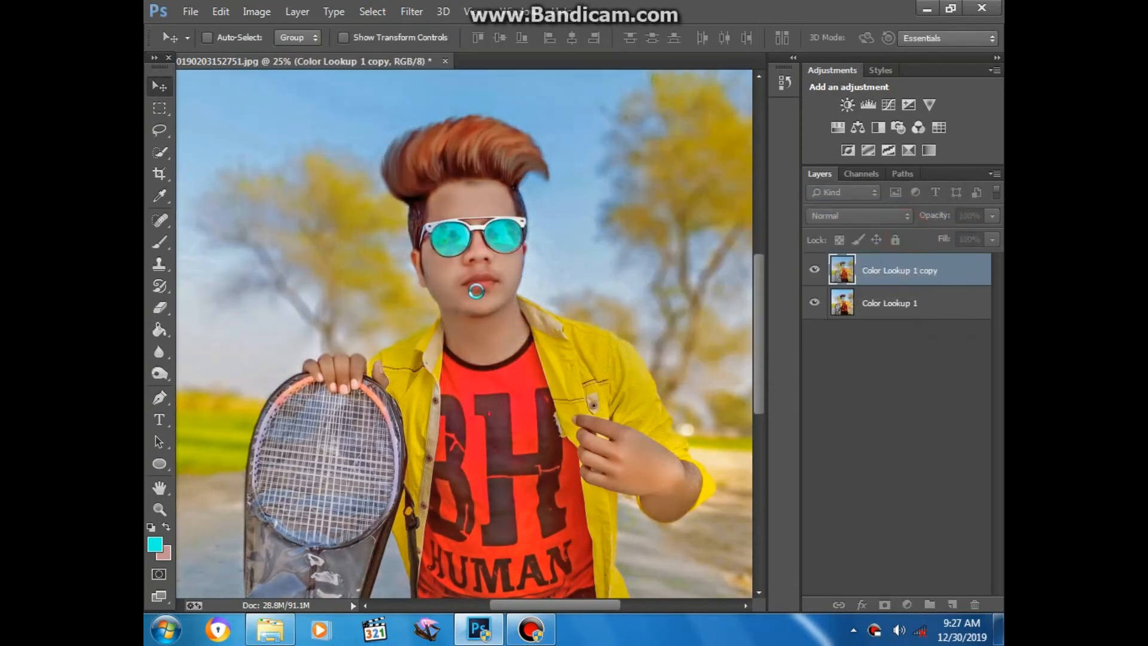
Erase the man and his racket from the copy with the Eraser at 100% opacity, varying the brush size between about 250 and 400 px.
scroll(249, 358, down, 2)
key(e)
scroll(472, 303, up, 2)
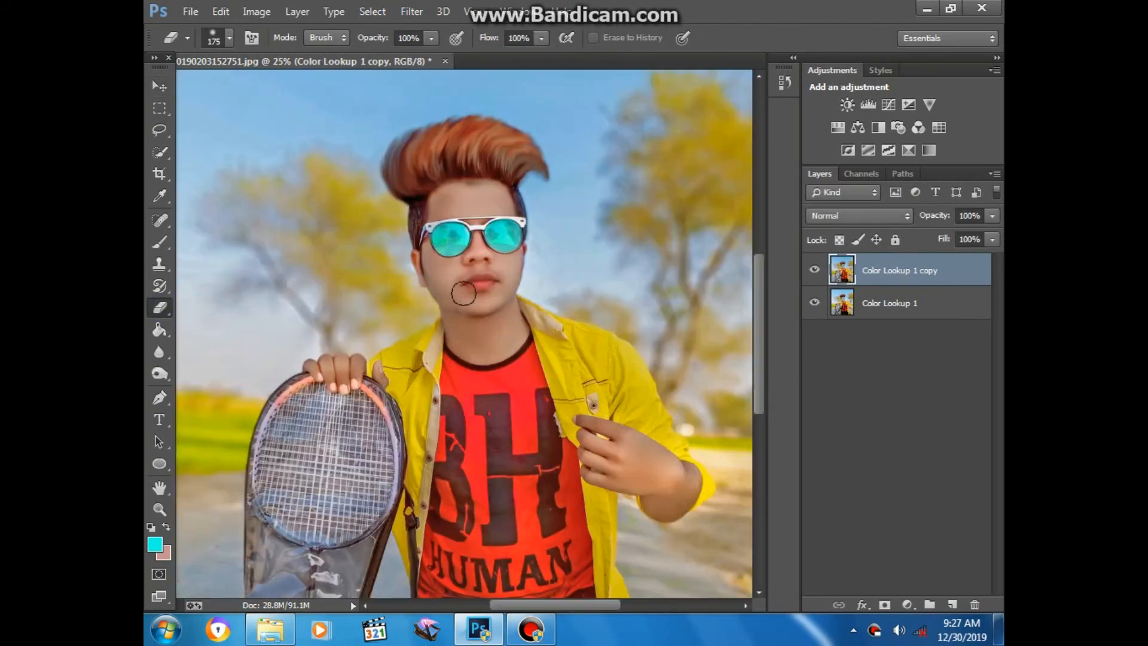
scroll(473, 303, down, 1)
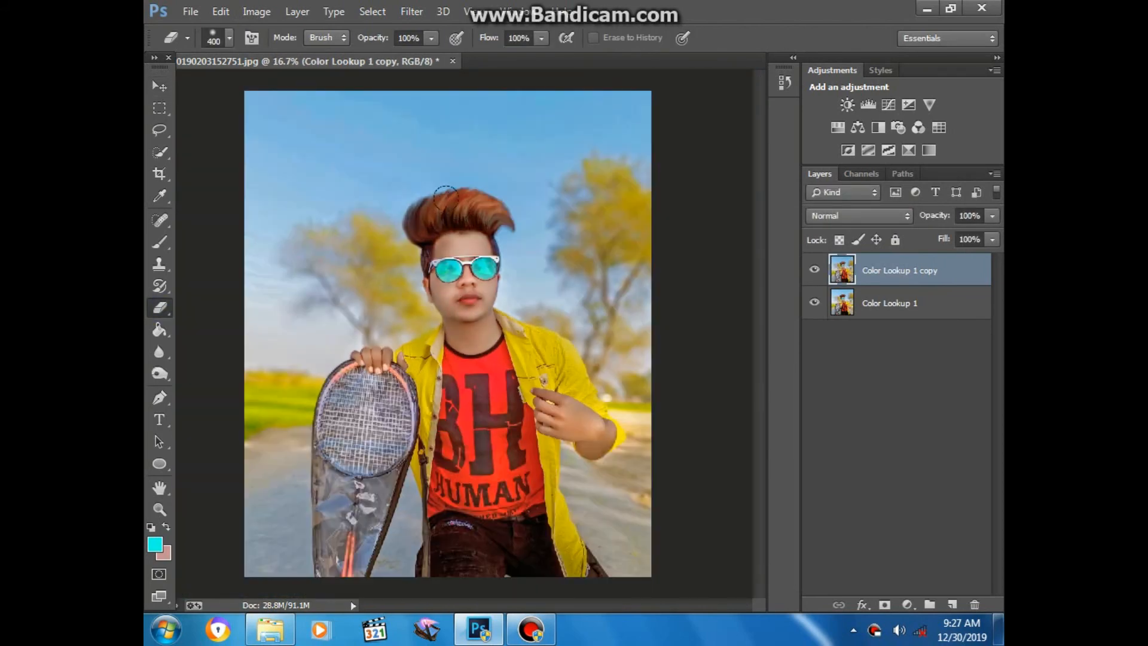
click(463, 288)
mouse_move(469, 409)
mouse_down()
mouse_move(461, 550)
mouse_move(522, 413)
mouse_up()
key(bracketleft)
key(bracketleft)
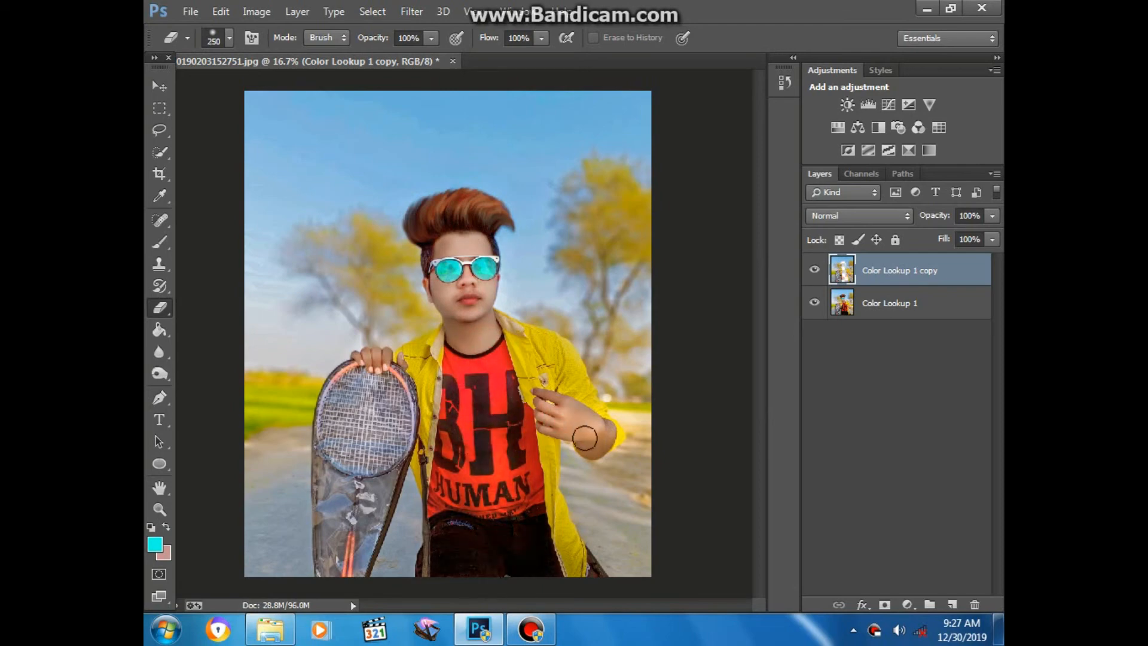
key(bracketright)
key(bracketright)
mouse_move(346, 419)
mouse_down()
mouse_move(359, 504)
mouse_move(322, 427)
mouse_up()
Merge the Color Lookup 1 copy and Color Lookup 1 layers into one.
click(158, 87)
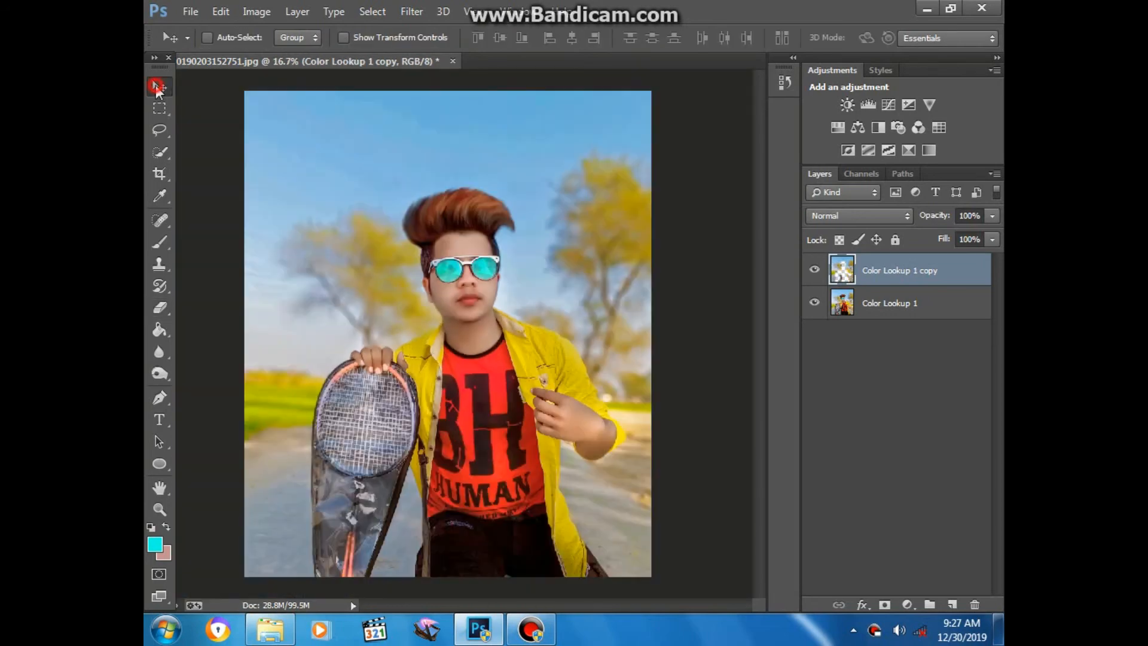
shift+click(907, 303)
key(ctrl+e)
Open the merged layer in the Camera Raw filter and shift the Greens hue fully toward yellow.
click(411, 12)
click(472, 90)
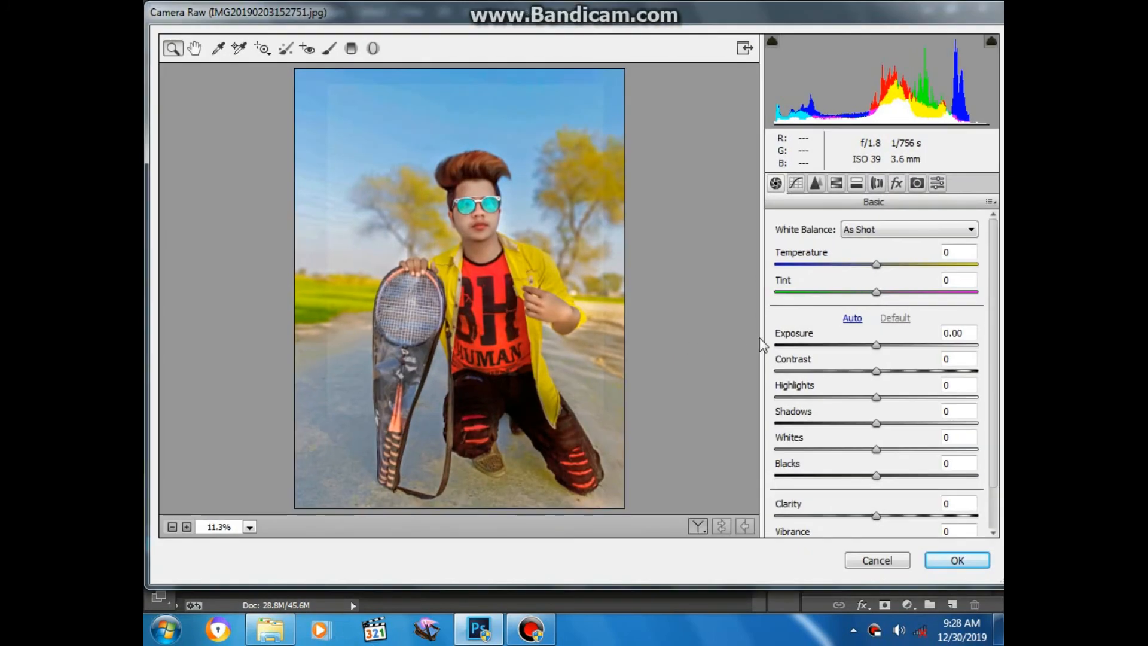
click(533, 245)
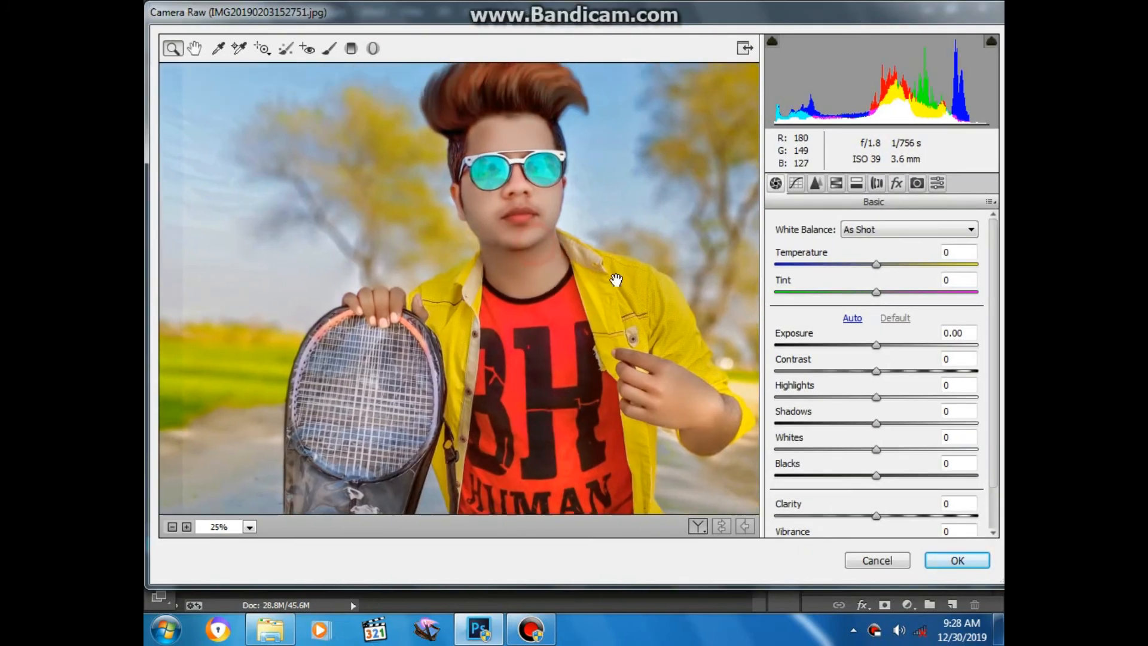
click(837, 183)
click(782, 249)
key(ctrl+0)
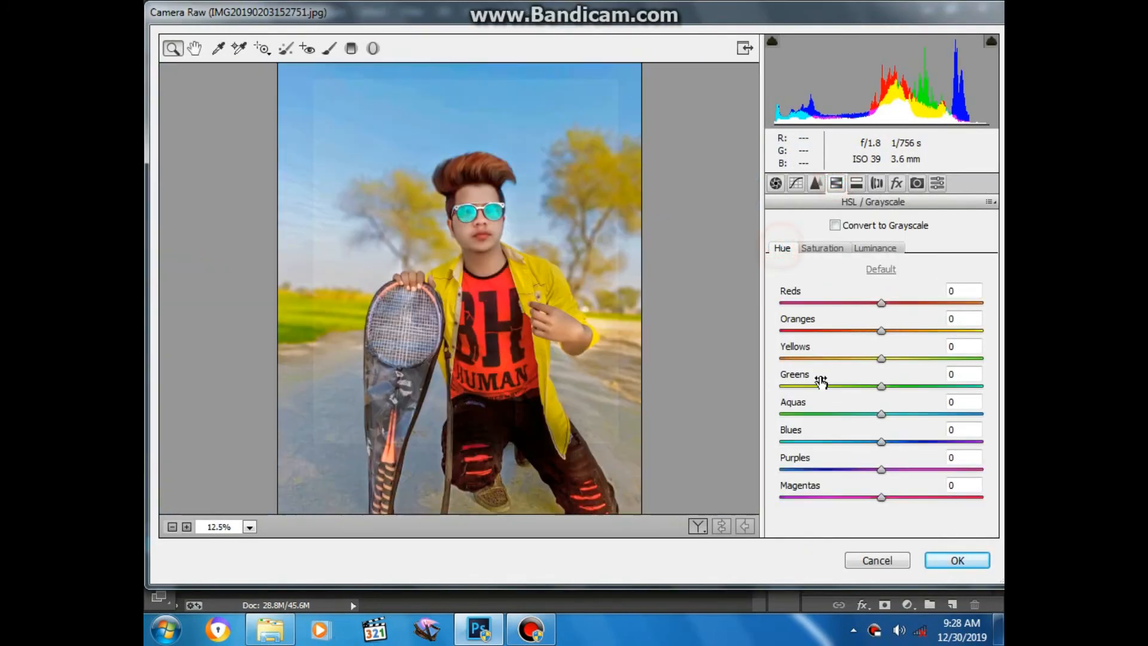
drag(817, 380, 770, 384)
Set the Greens saturation to +100 and the Yellows saturation to +33.
click(832, 250)
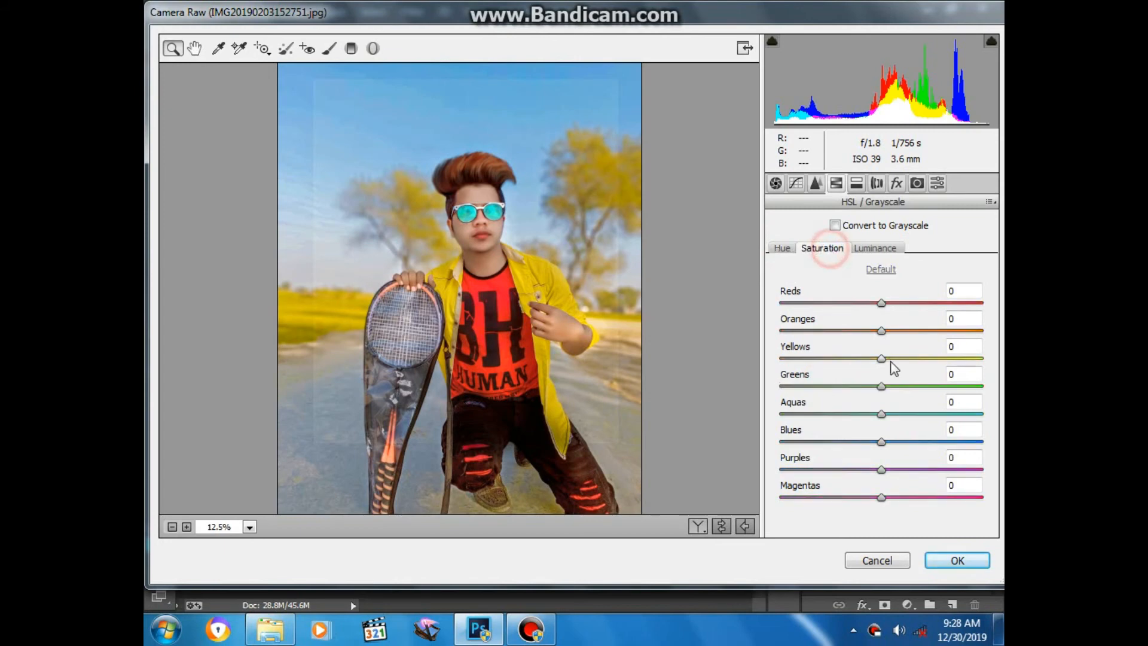
drag(905, 385, 982, 385)
key(ctrl+plus)
drag(542, 309, 553, 373)
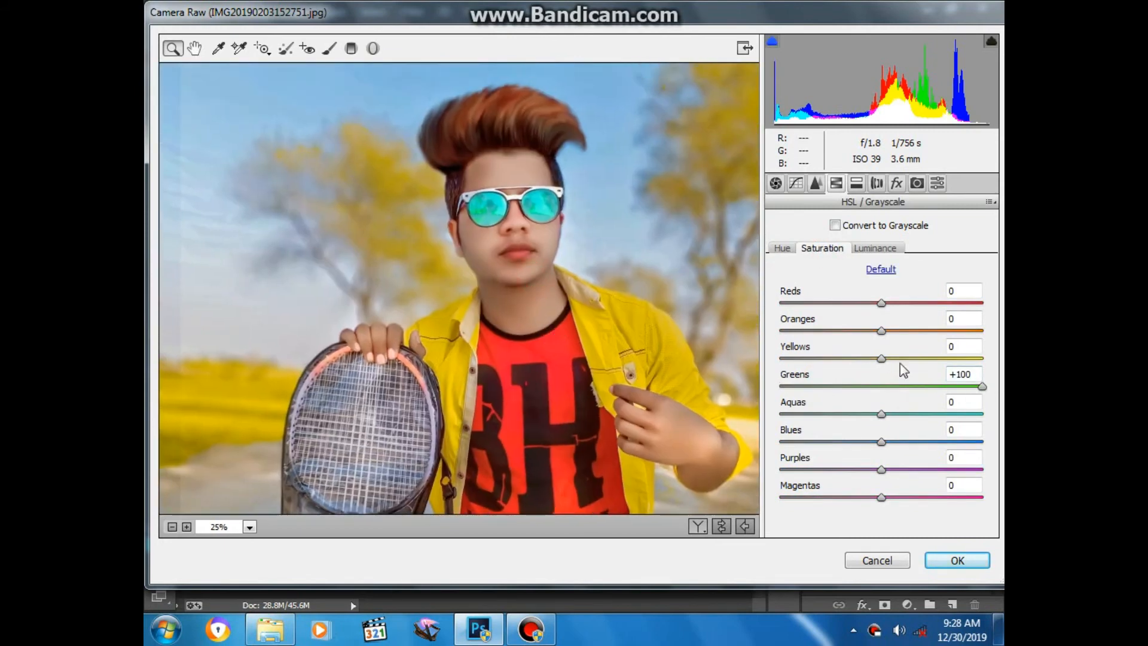
drag(906, 358, 915, 361)
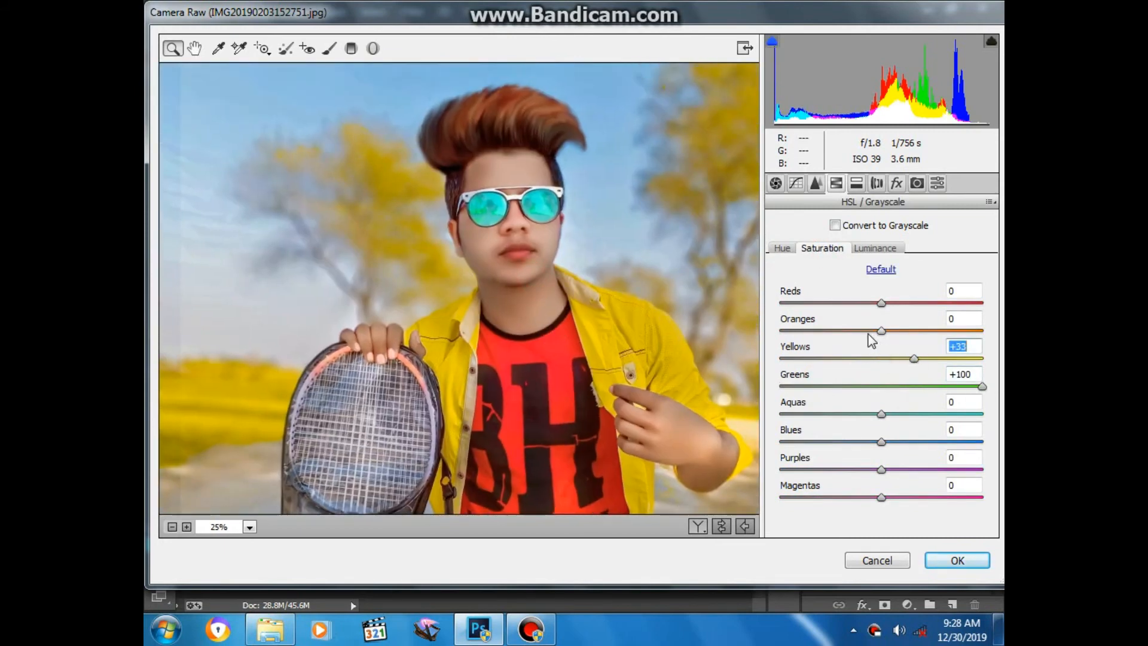
Set the saturation of Reds to +36, Oranges to -27, Aquas to +83 and Blues to +50.
click(862, 331)
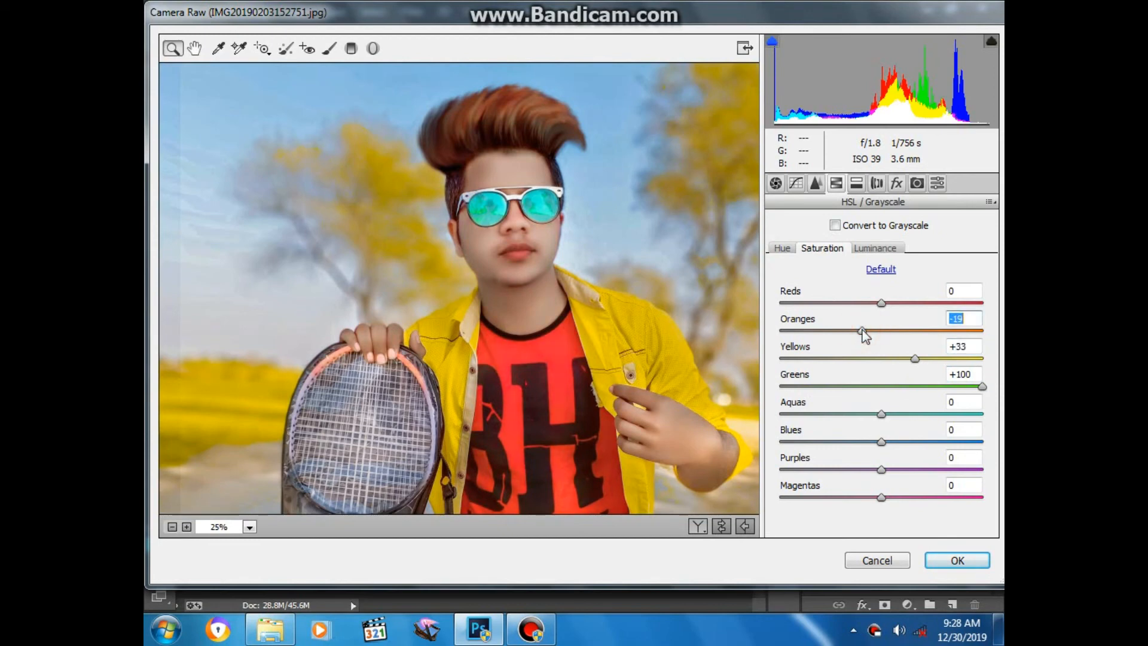
click(918, 303)
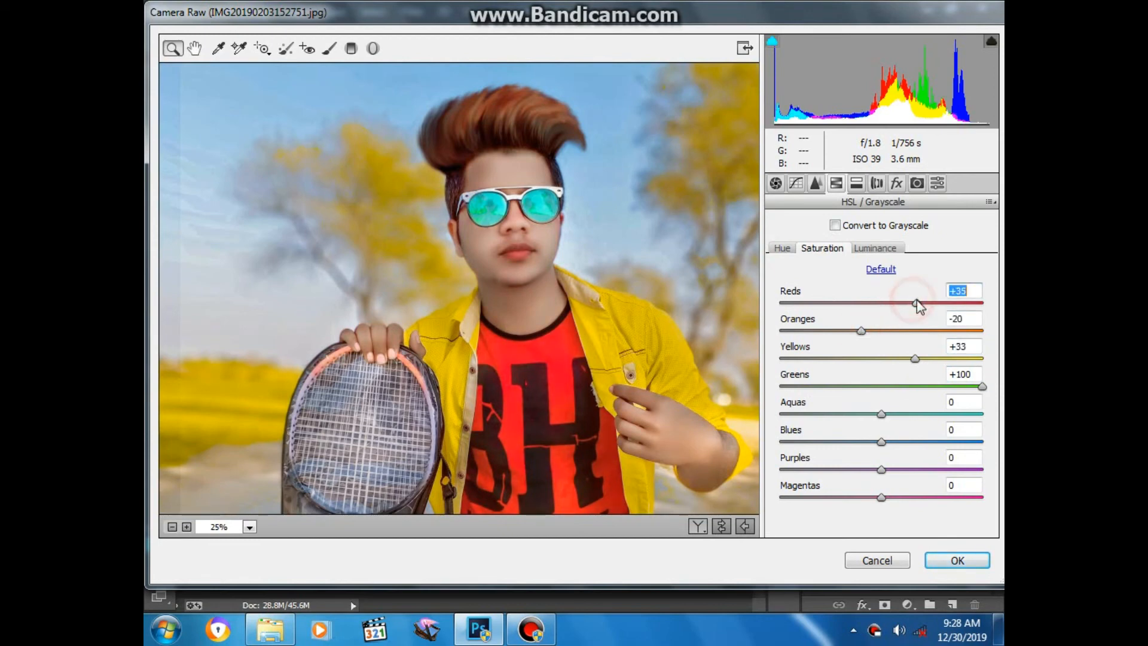
click(863, 331)
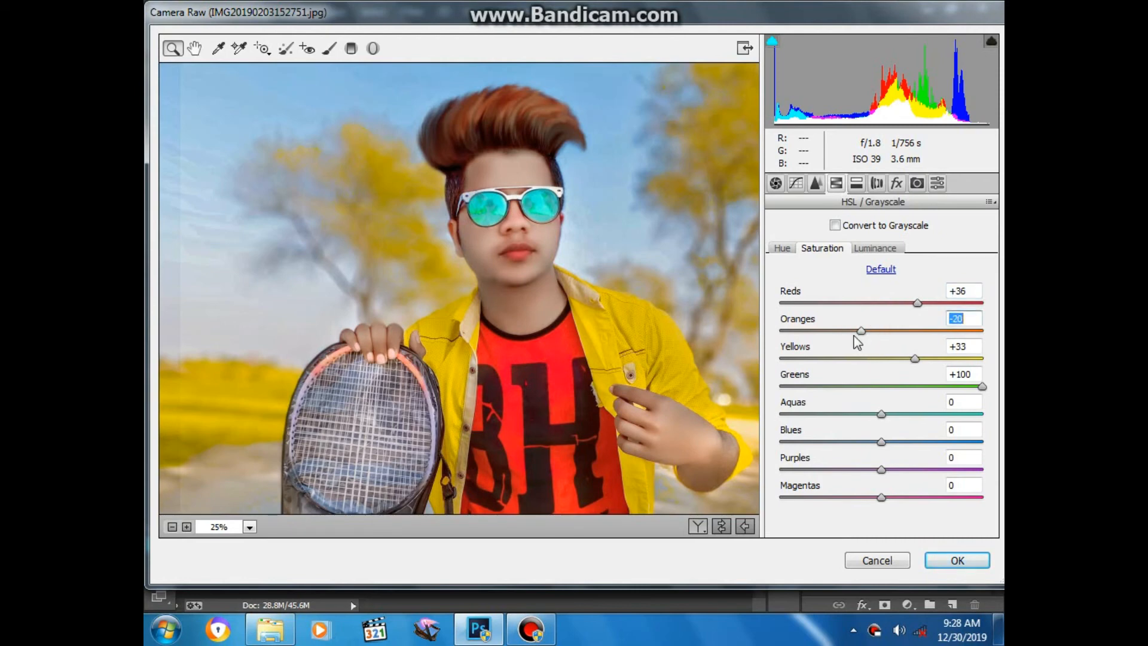
click(843, 332)
drag(841, 329, 855, 330)
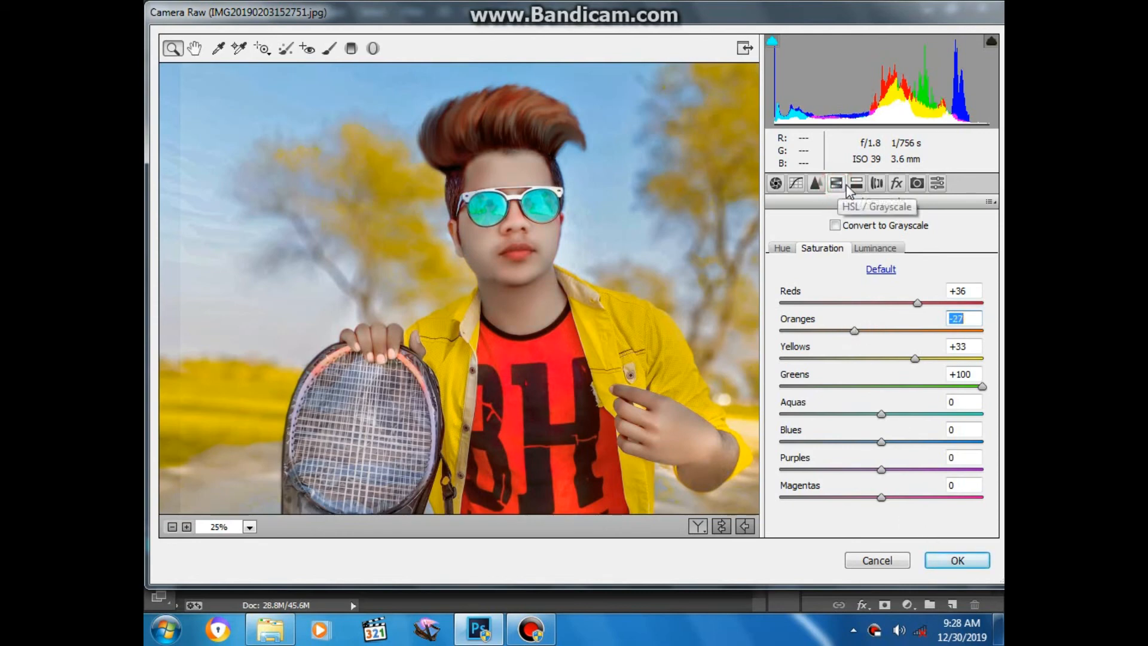
drag(908, 442, 964, 414)
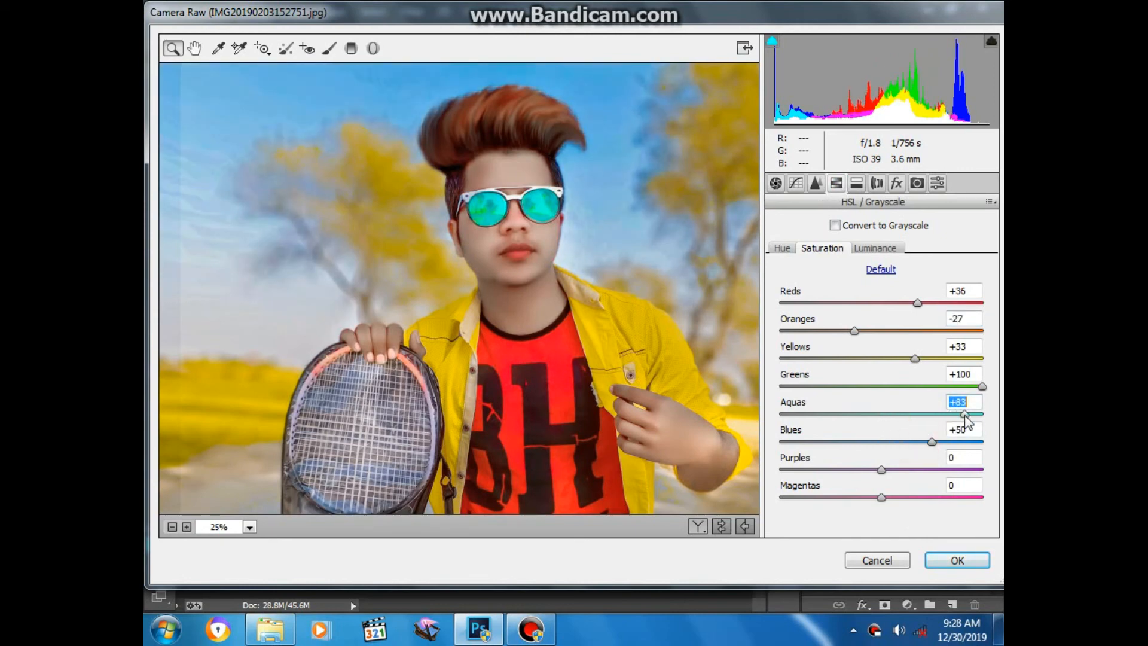
Raise the Oranges luminance, fine-tune the reduced Oranges saturation and apply the Camera Raw adjustments.
click(876, 247)
drag(883, 330, 909, 336)
click(821, 247)
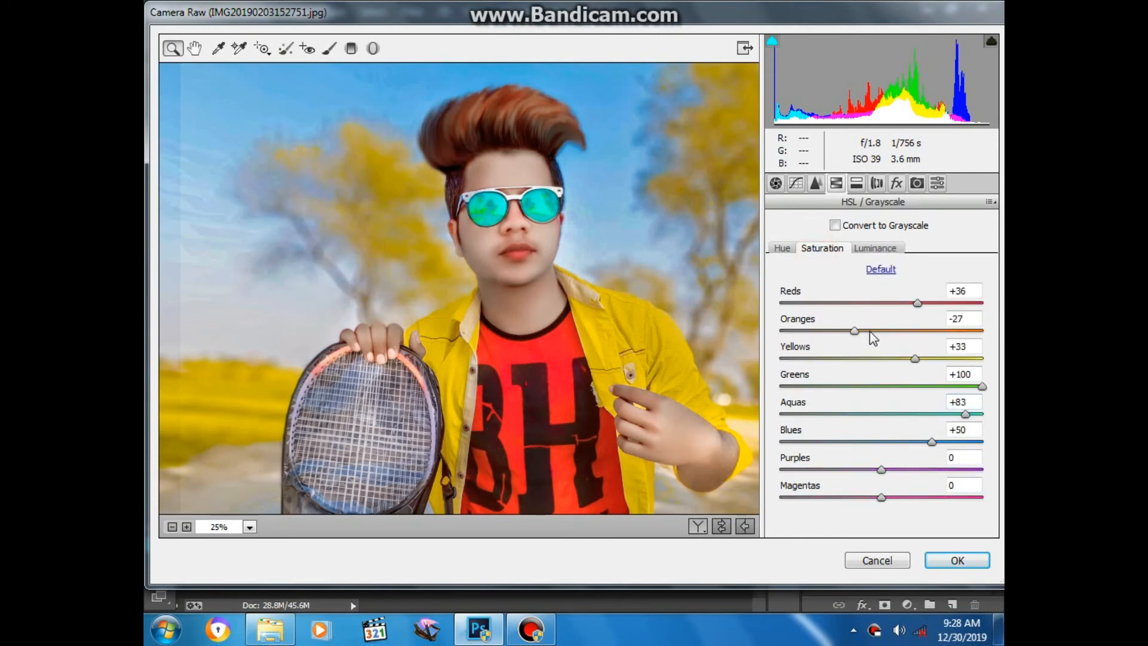
click(868, 330)
drag(846, 328, 860, 335)
click(960, 560)
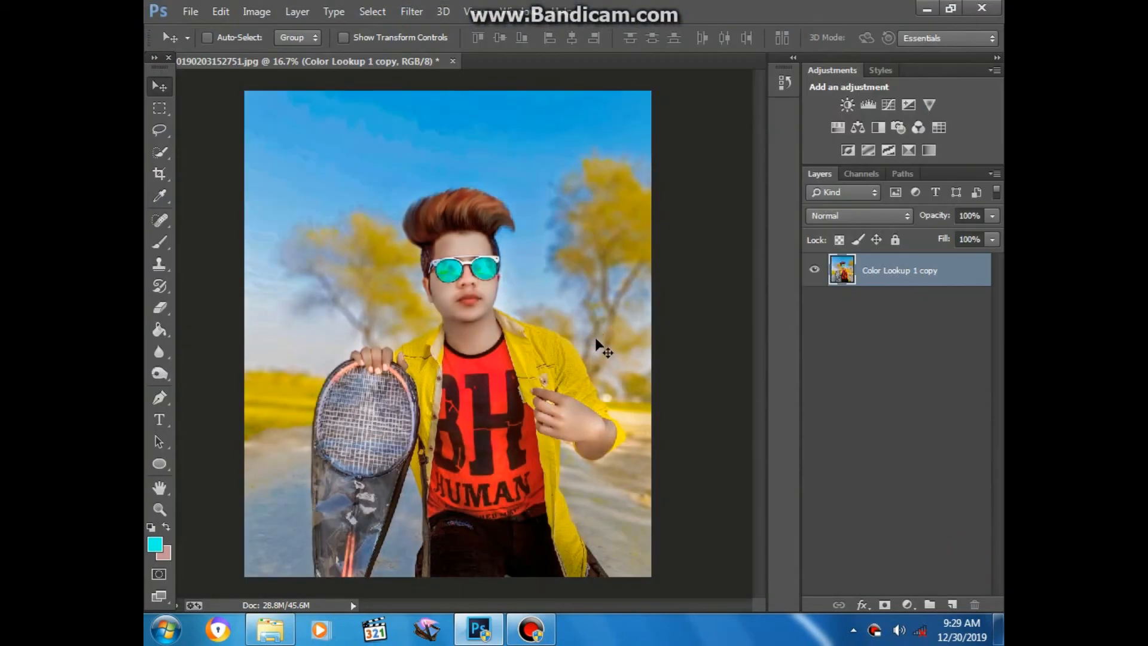
Apply the Camera Raw filter again with contrast +11, blacks +28 and shadows +17.
key(ctrl+minus)
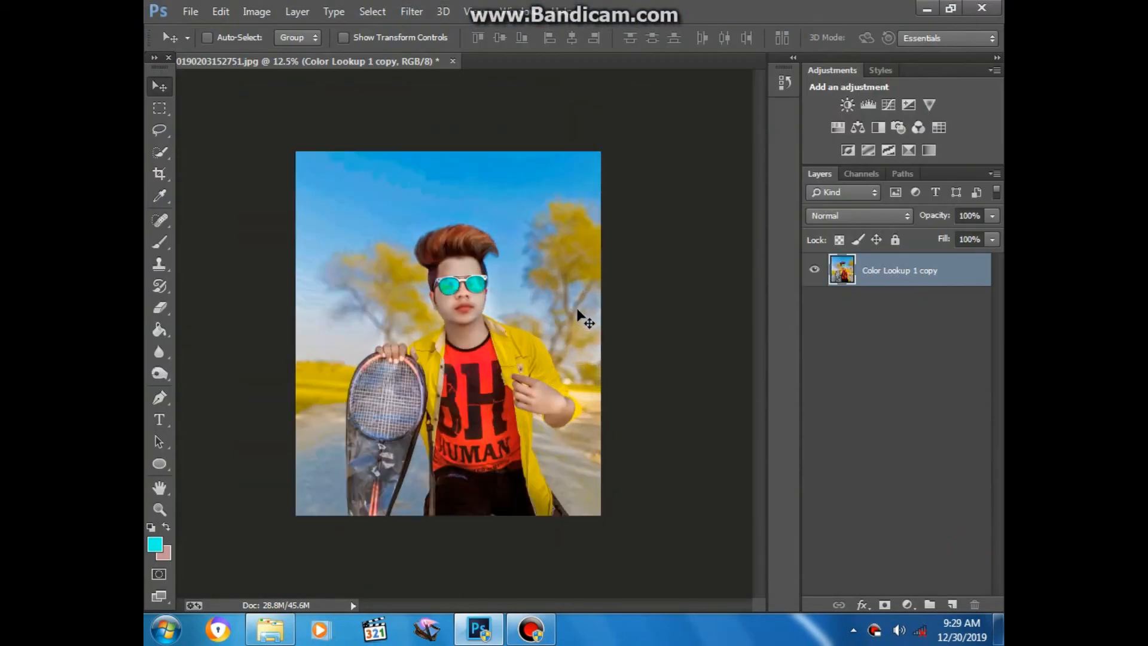
click(411, 12)
click(493, 108)
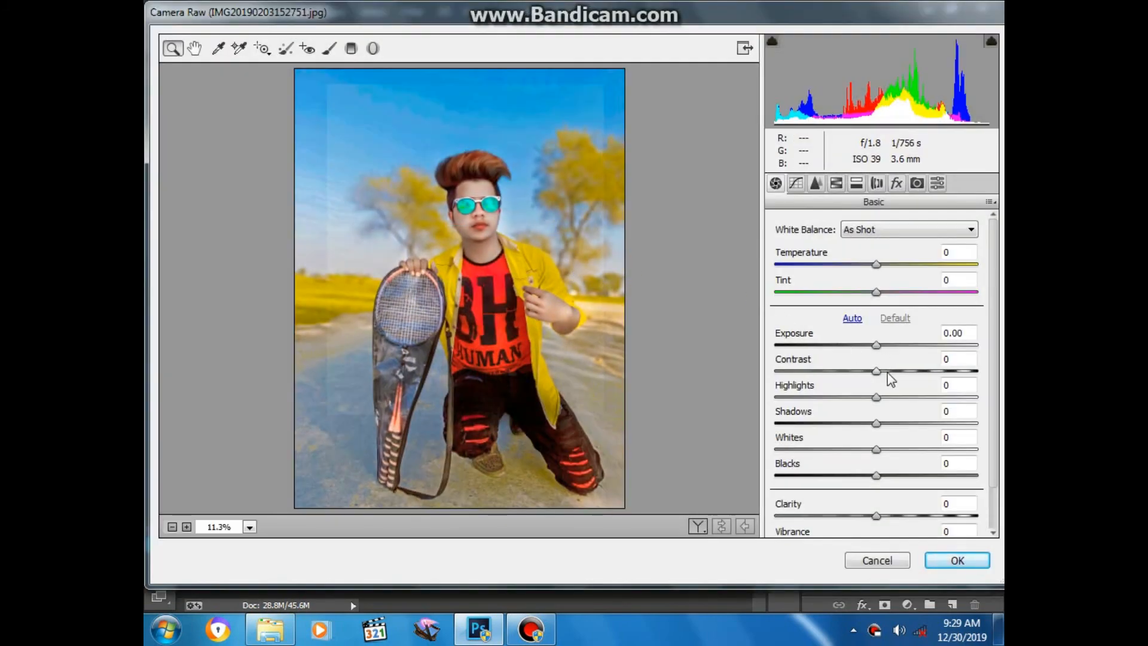
click(887, 372)
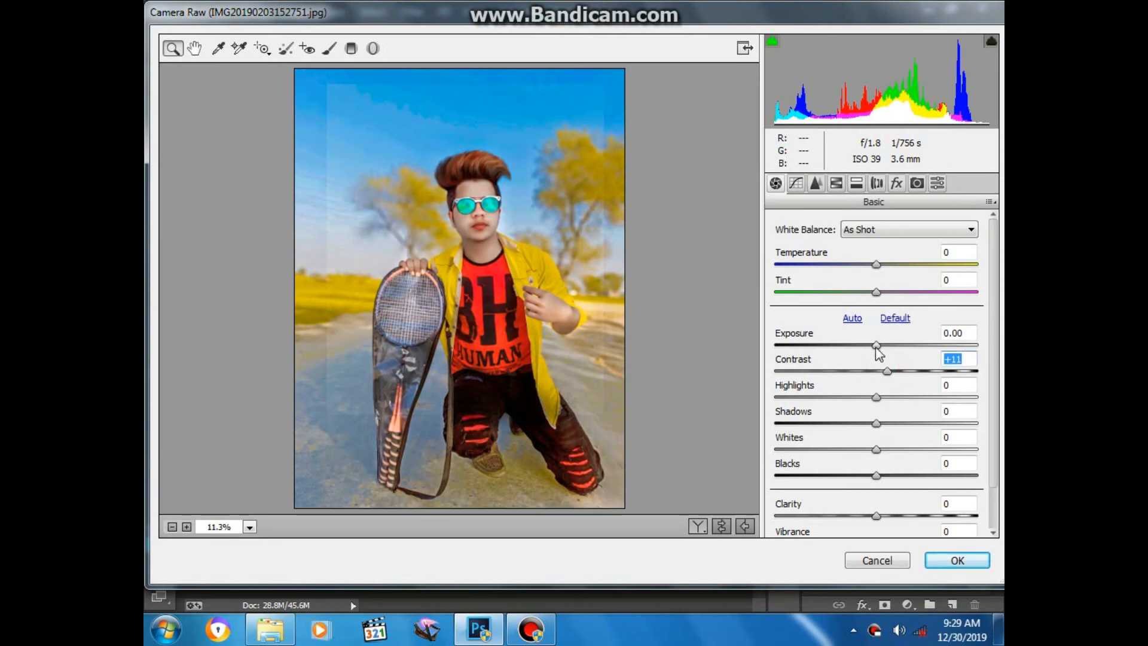
click(904, 476)
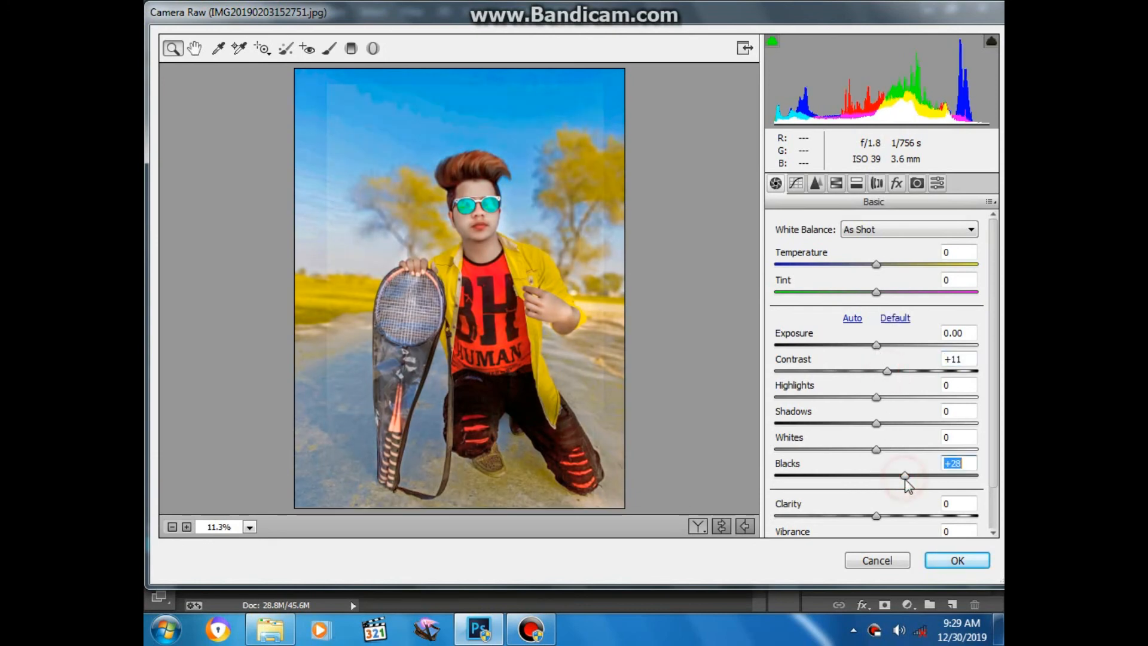
click(895, 423)
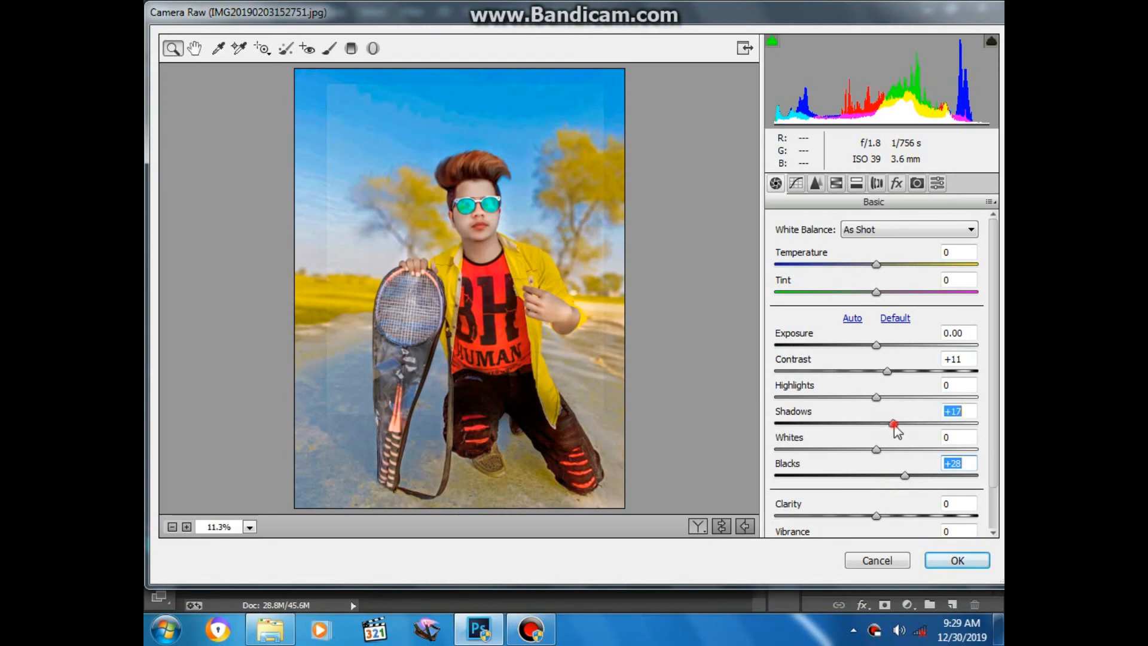
click(957, 560)
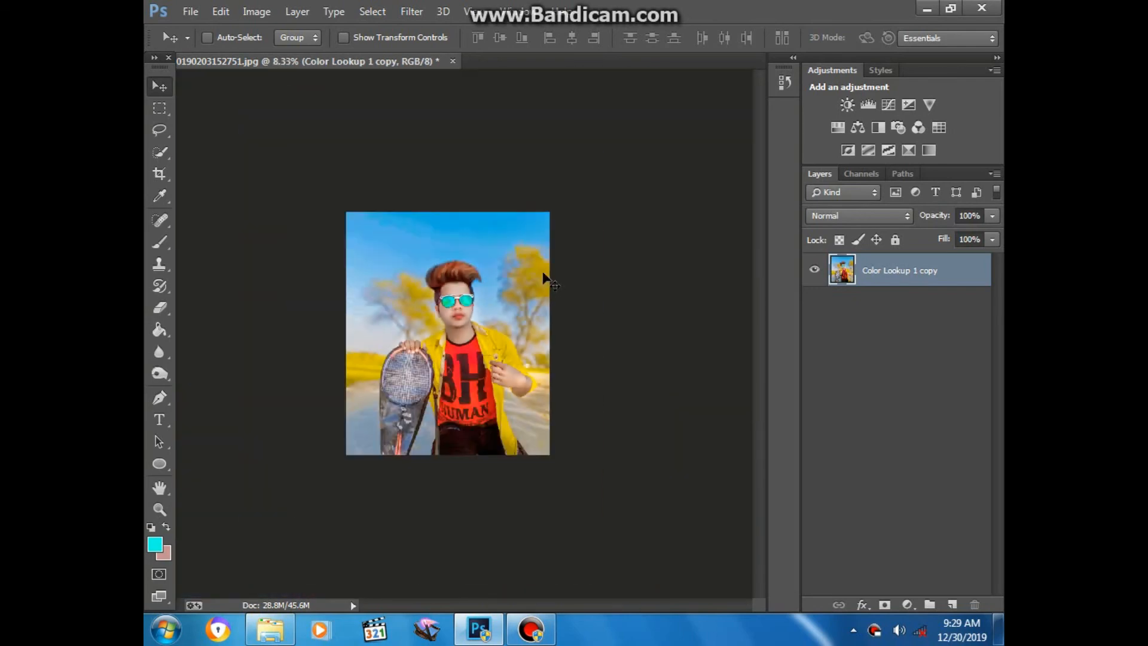
Save the image as a JPEG named BVVV in the Downloads folder, with maximum quality 12 and progressive format.
click(190, 12)
click(229, 168)
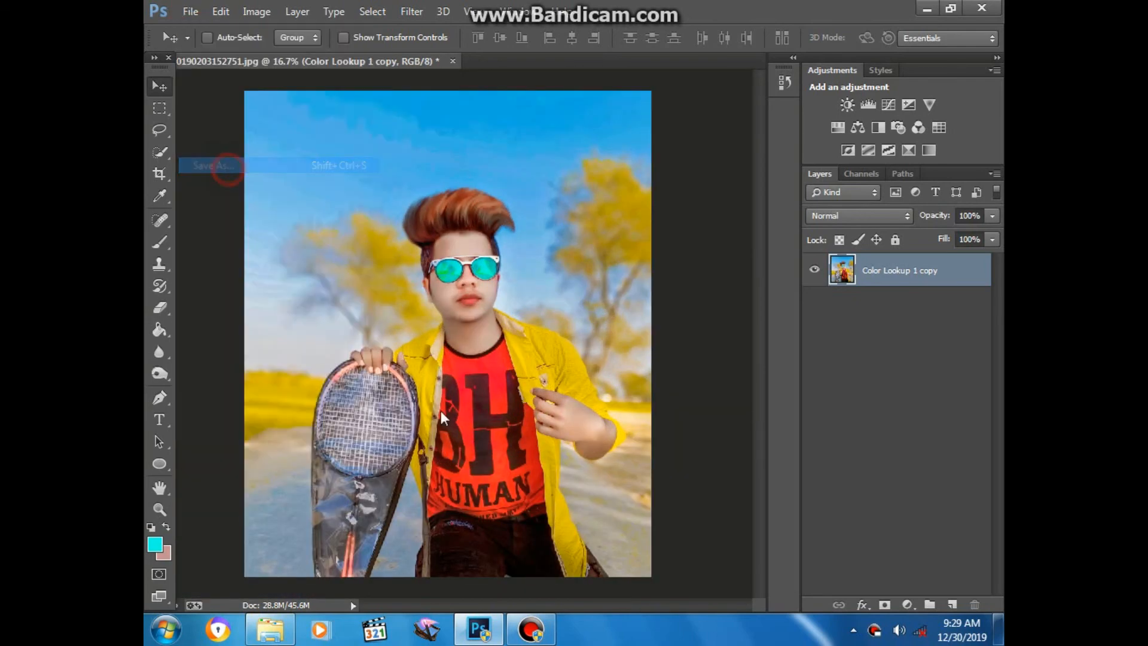
click(451, 451)
click(311, 282)
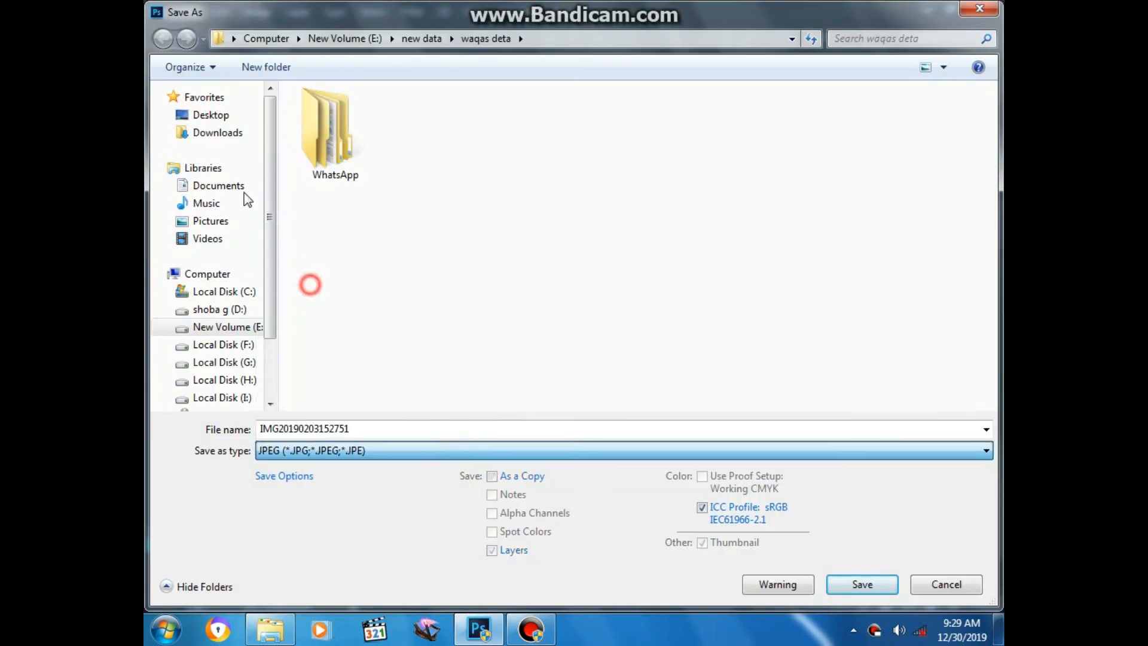
click(207, 114)
click(218, 132)
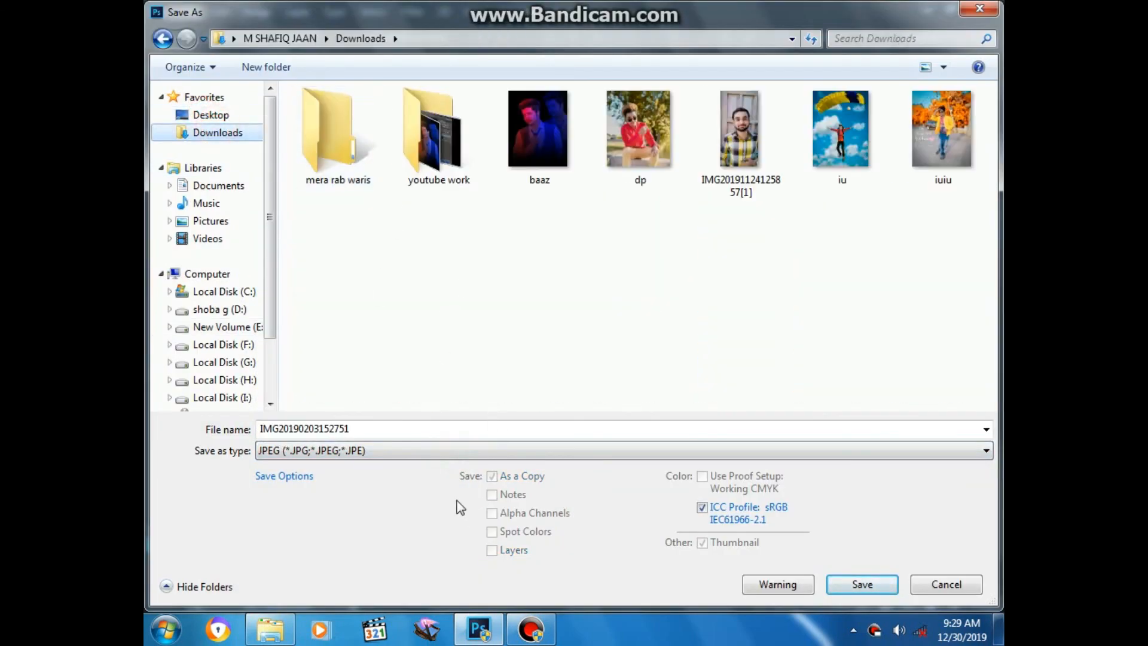
double_click(450, 429)
text(BV)
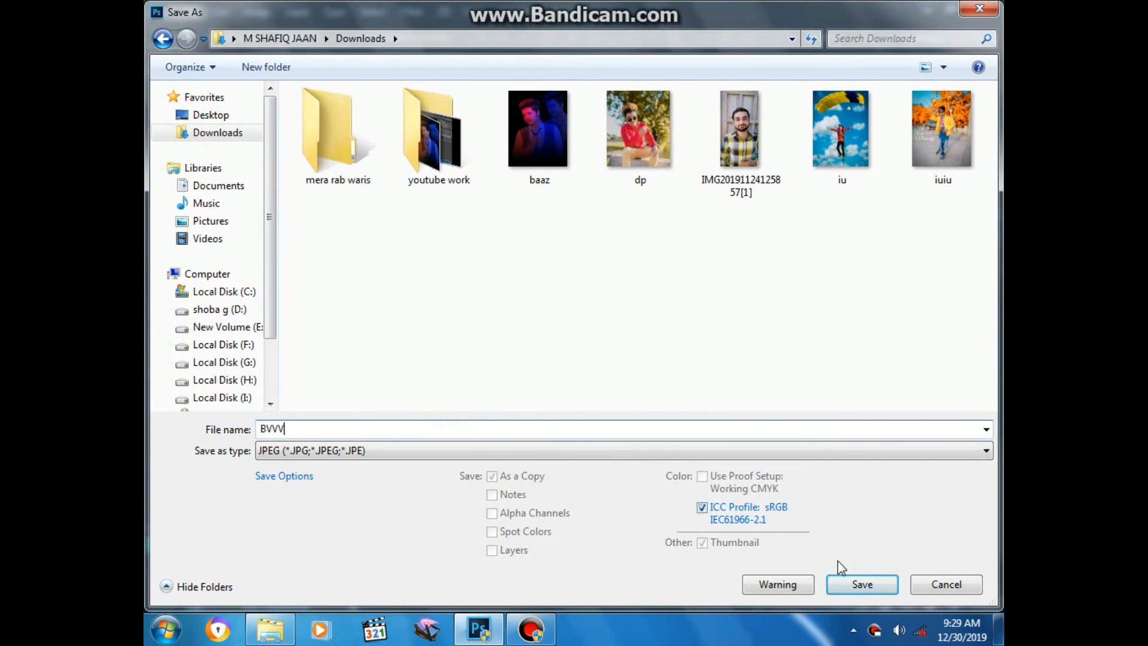
text(VV)
click(845, 583)
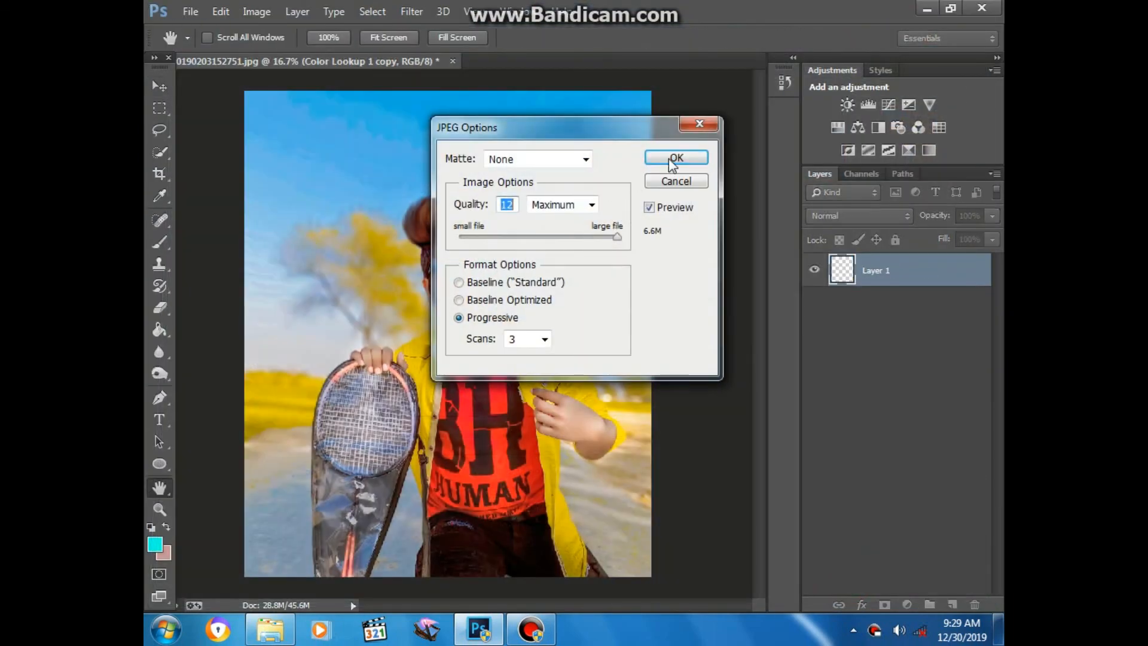
click(673, 160)
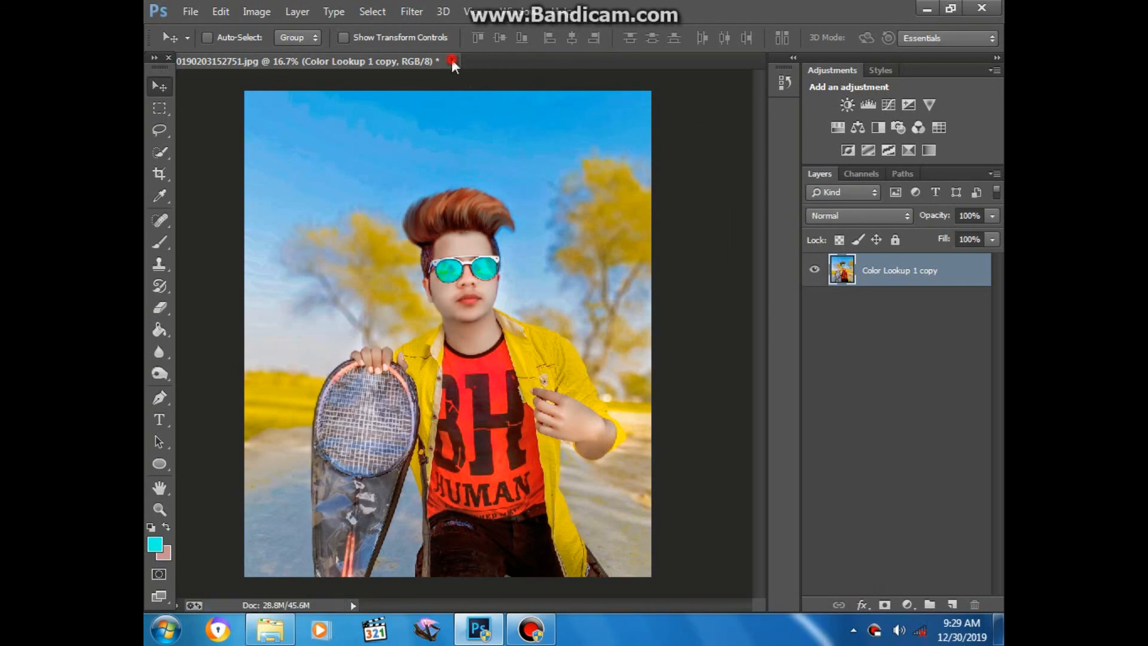
Close the current document without saving its changes and open BVVV from the Downloads folder.
click(452, 61)
click(572, 243)
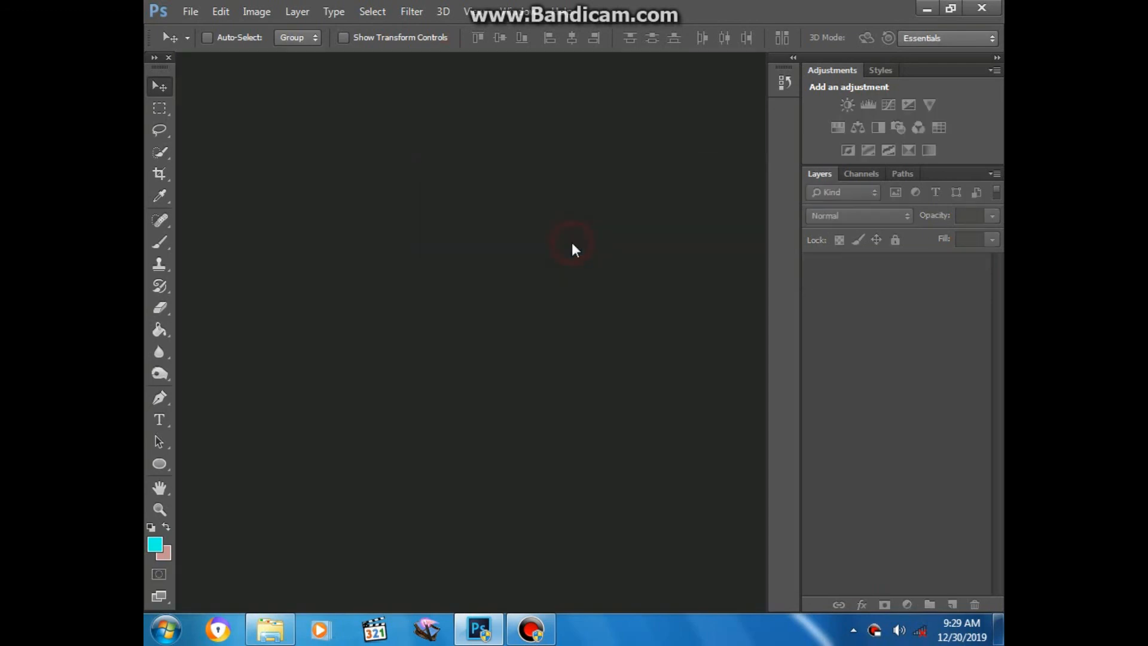
double_click(571, 242)
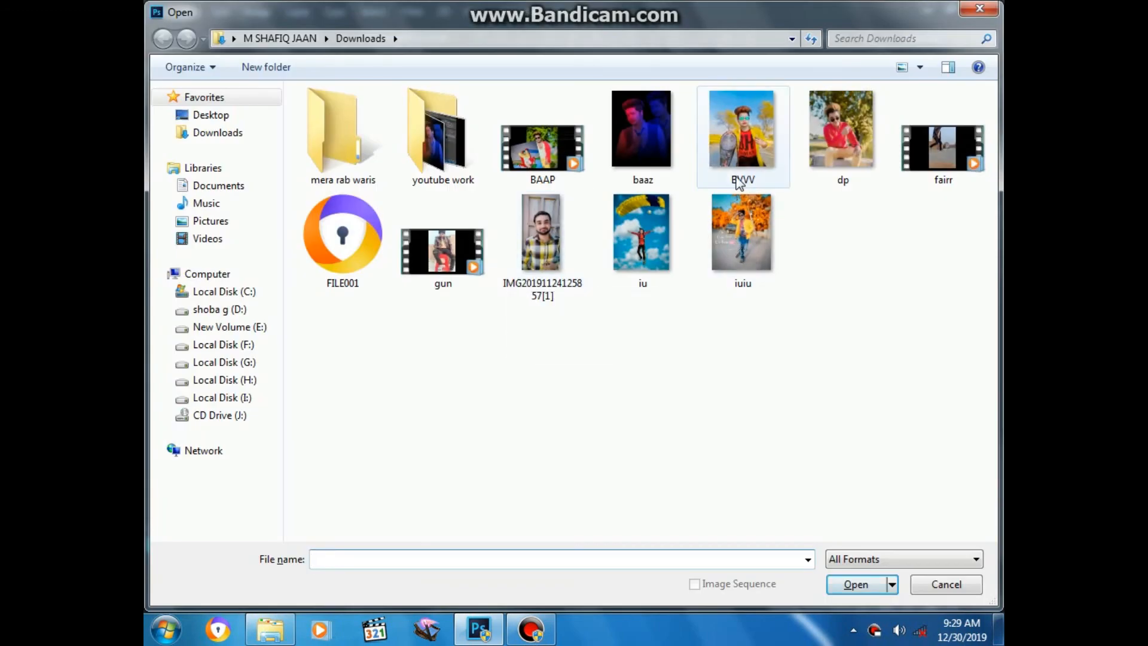
double_click(740, 182)
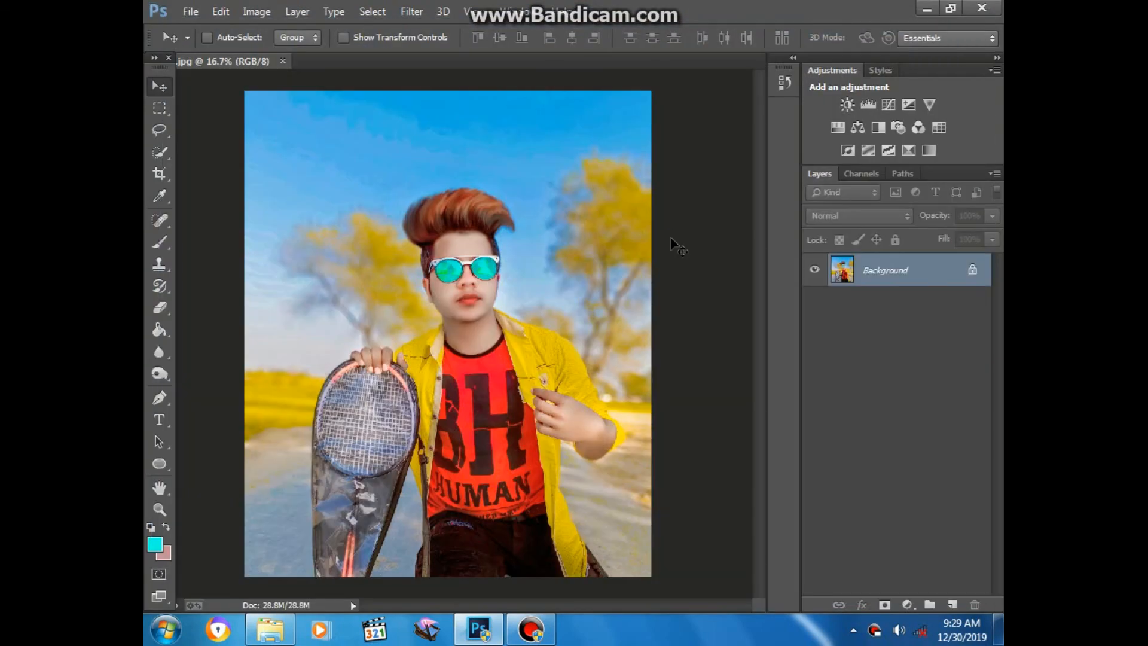
Apply the Camera Raw filter with a post-crop vignette of amount -44 and midpoint 54.
click(412, 11)
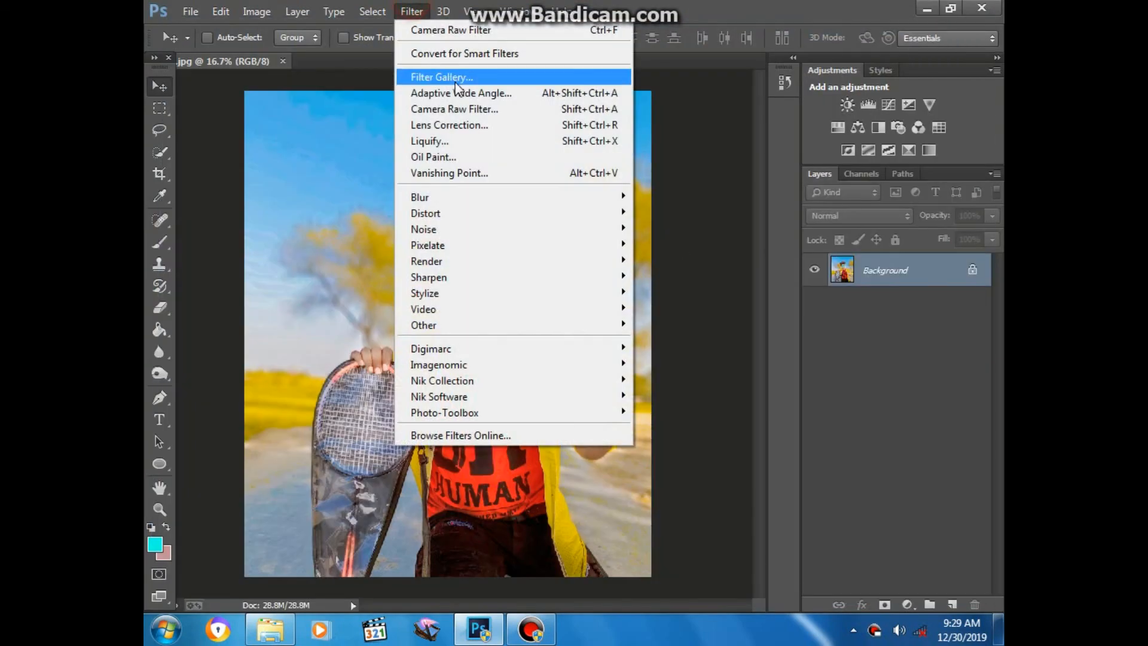
click(474, 108)
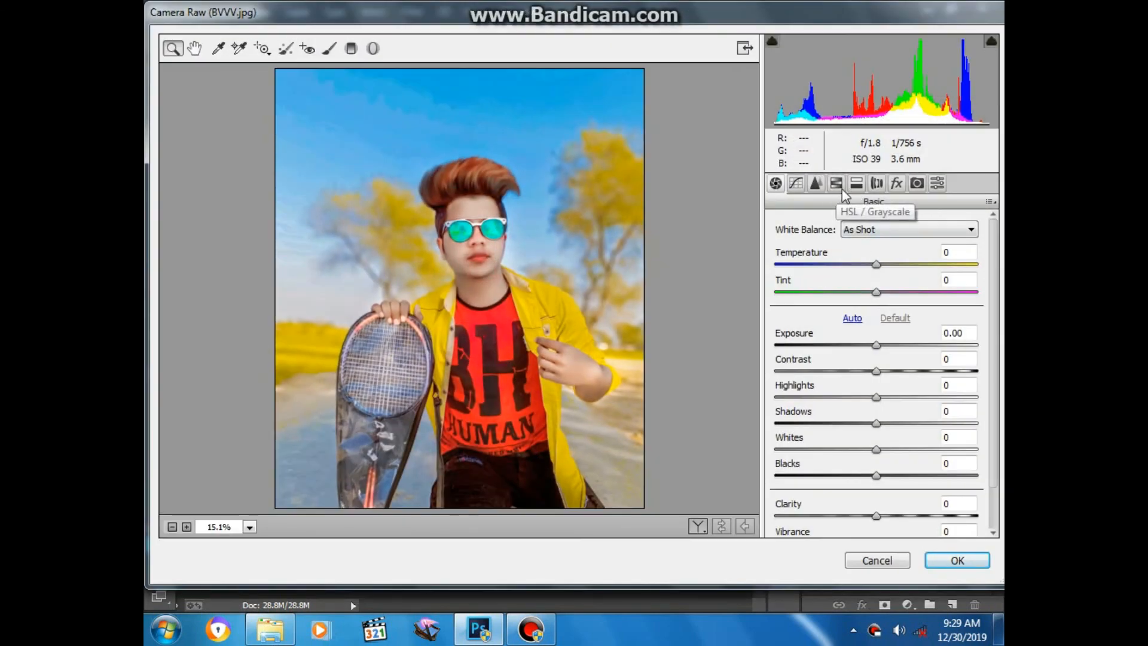
click(896, 183)
drag(874, 400, 837, 401)
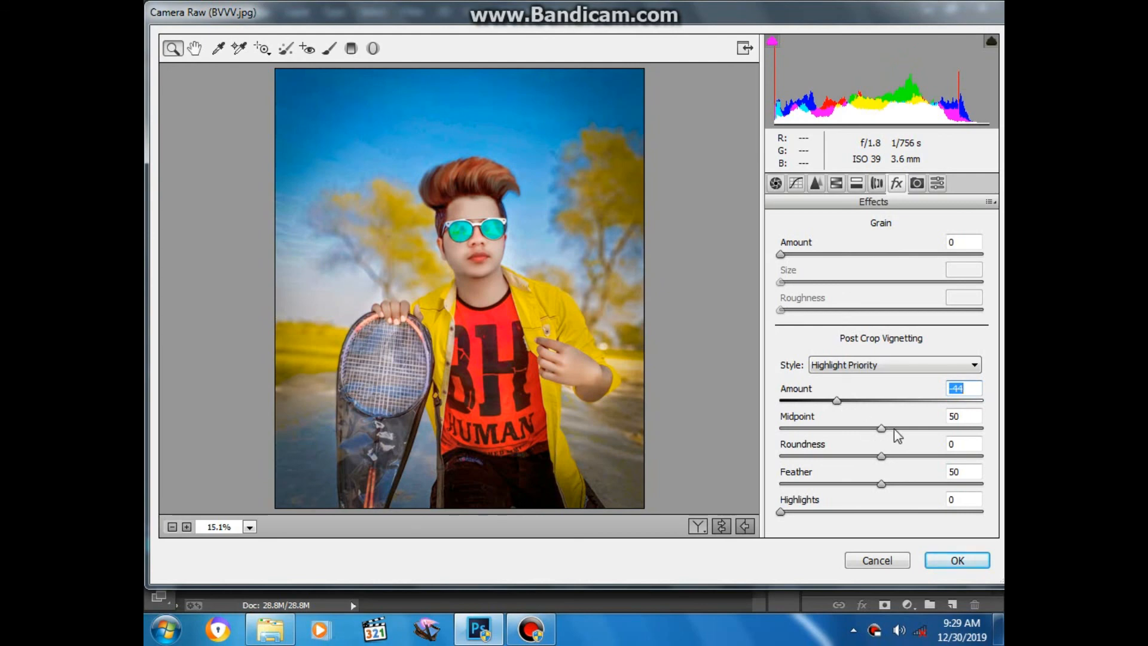
drag(894, 429, 890, 433)
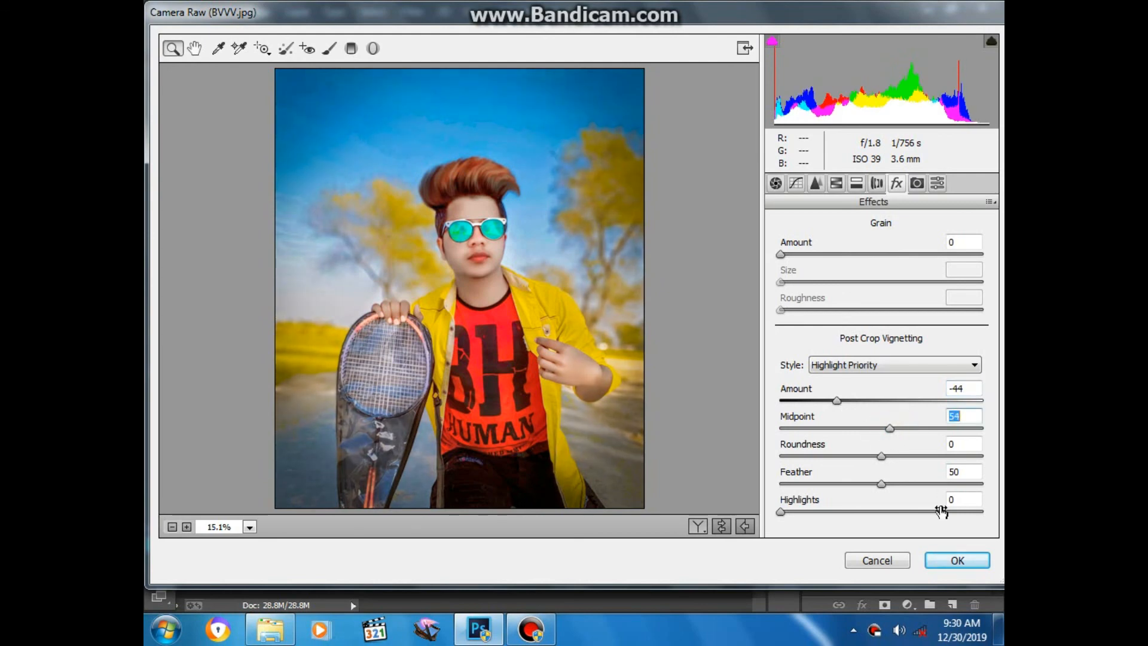
click(957, 560)
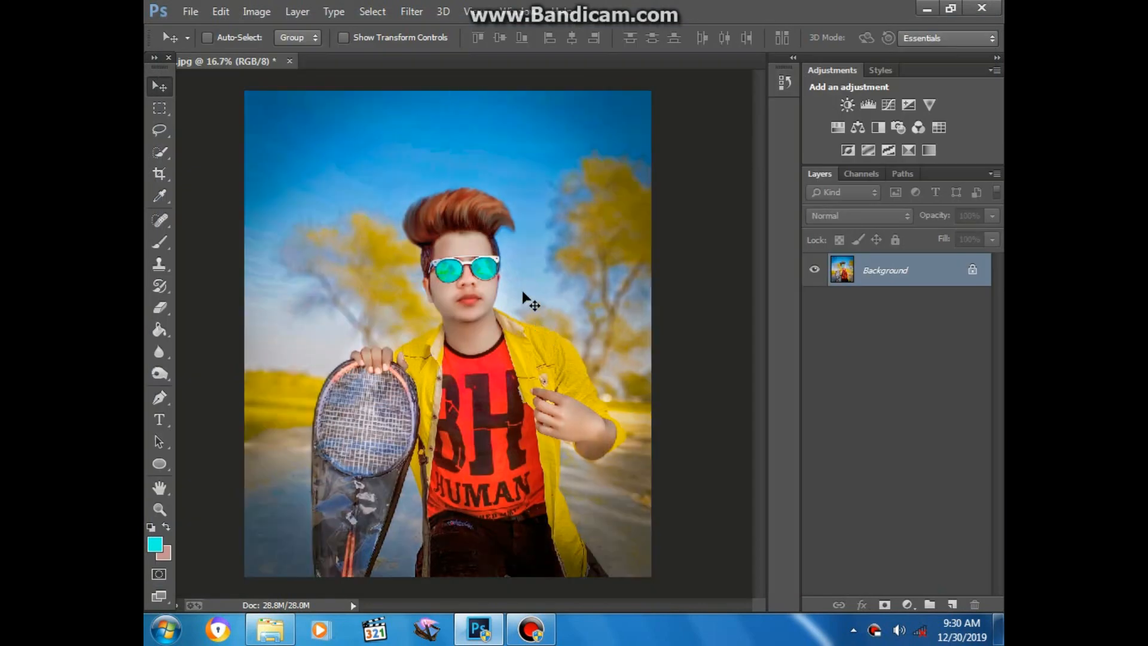
Darken the hair with the Burn tool, using a 150 px brush on midtones at 27% exposure.
drag(160, 372, 200, 382)
key(ctrl+plus)
key(ctrl+plus)
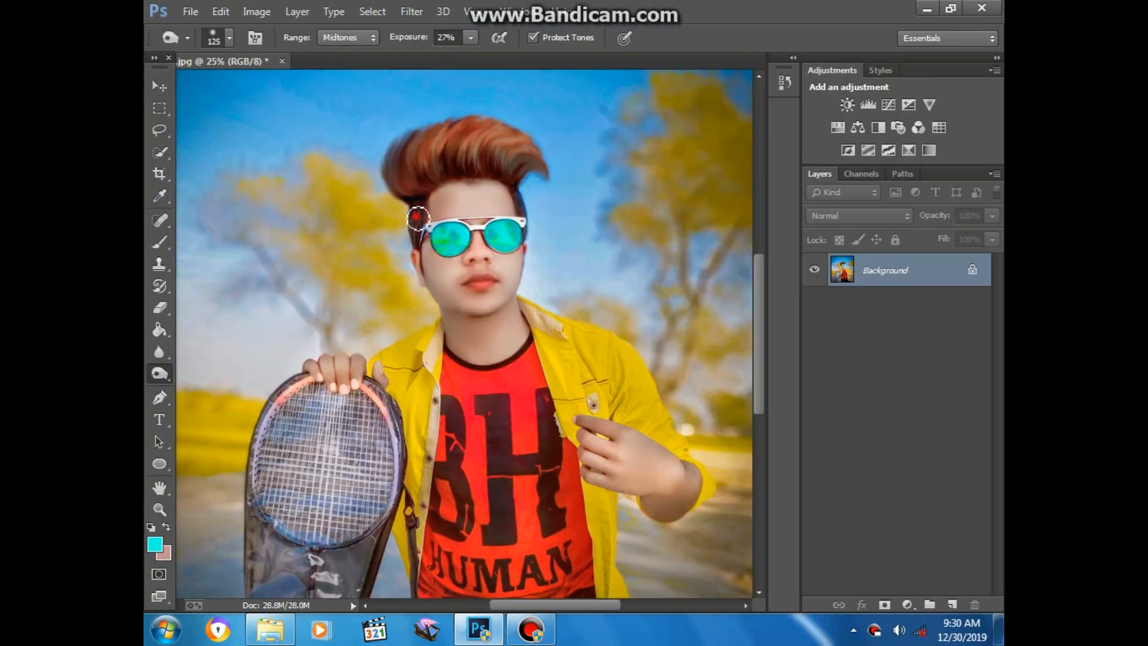
key(])
mouse_move(481, 167)
mouse_down()
mouse_move(514, 181)
mouse_move(519, 172)
mouse_move(527, 194)
mouse_up()
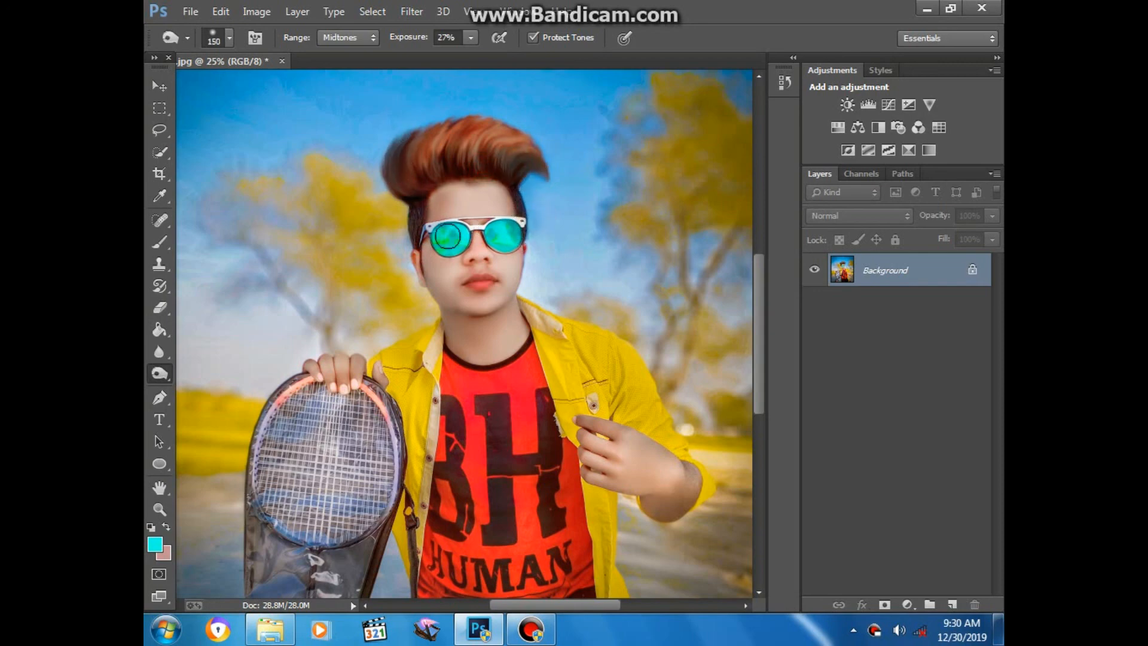
mouse_move(417, 228)
mouse_down()
mouse_move(421, 244)
mouse_move(417, 224)
mouse_up()
Enlarge the Burn brush to 400 px and darken the red T-shirt and its lettering.
key(ctrl+minus)
key(bracketright)
key(bracketright)
key(bracketright)
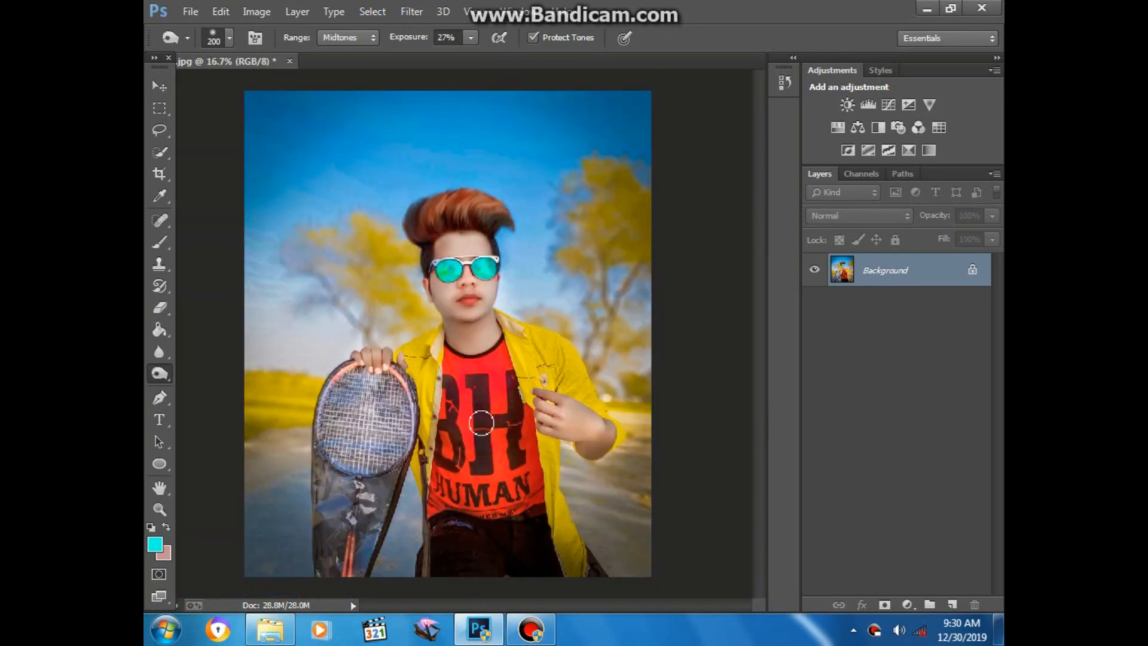
mouse_move(435, 393)
mouse_down()
mouse_move(441, 448)
mouse_move(524, 484)
mouse_up()
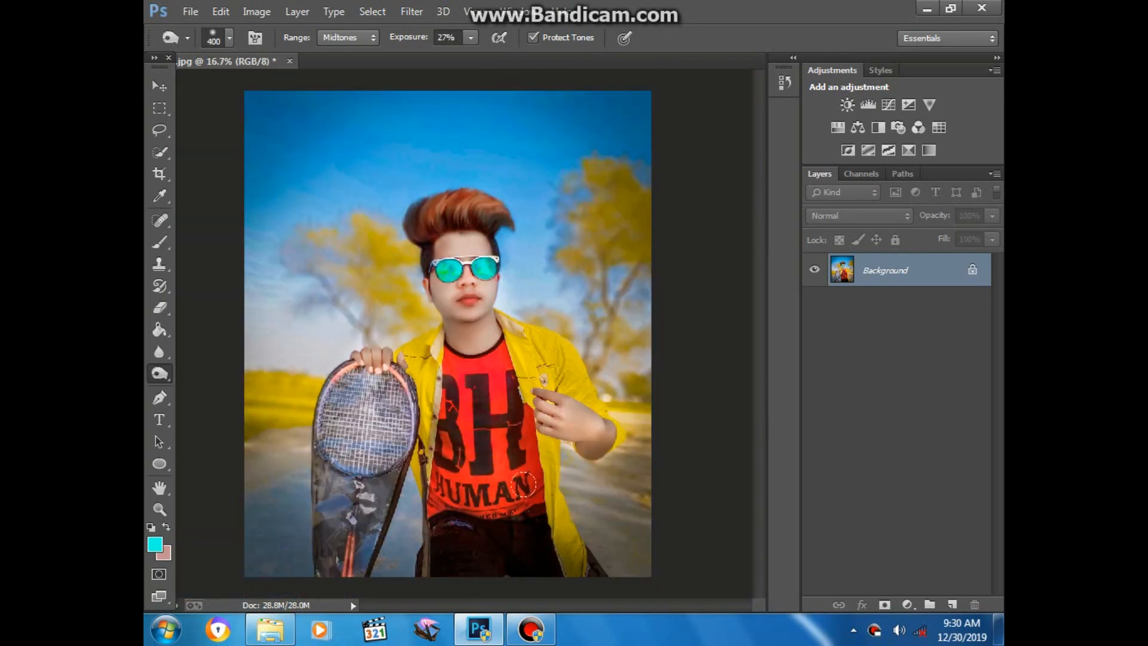
drag(444, 406, 482, 378)
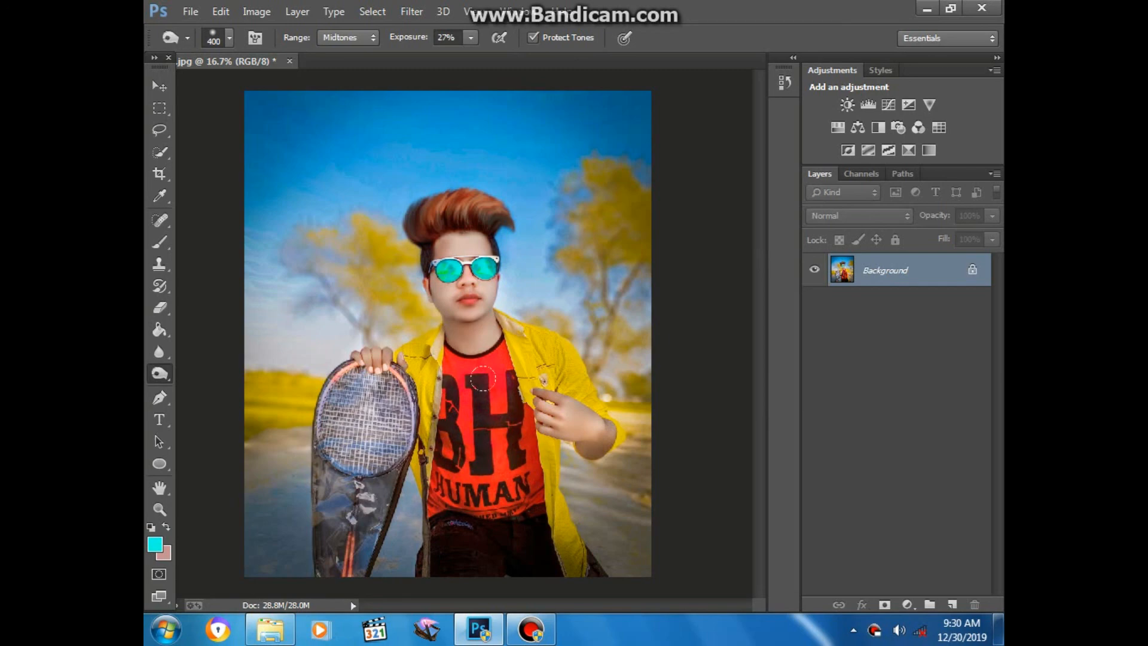
mouse_move(528, 475)
mouse_down()
mouse_move(553, 553)
mouse_move(506, 498)
mouse_move(475, 519)
mouse_move(461, 548)
mouse_move(432, 543)
mouse_move(417, 513)
mouse_up()
key(ctrl+plus)
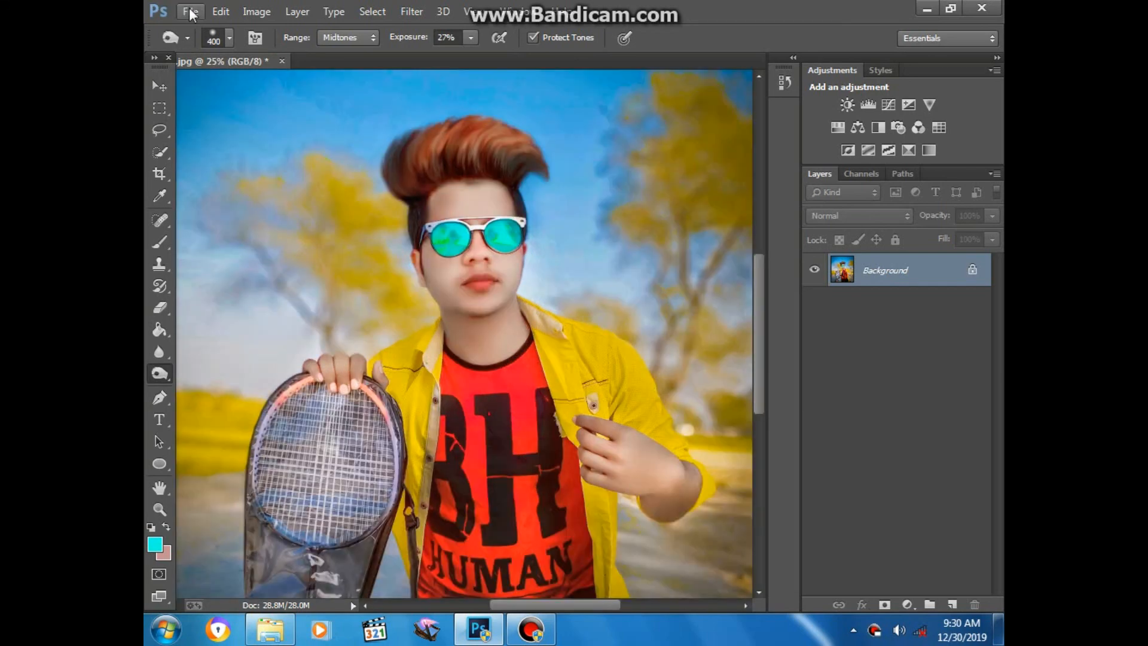
Save the retouched image as a JPEG over the existing BVVV file in Downloads, accepting the JPEG options.
click(190, 12)
click(238, 172)
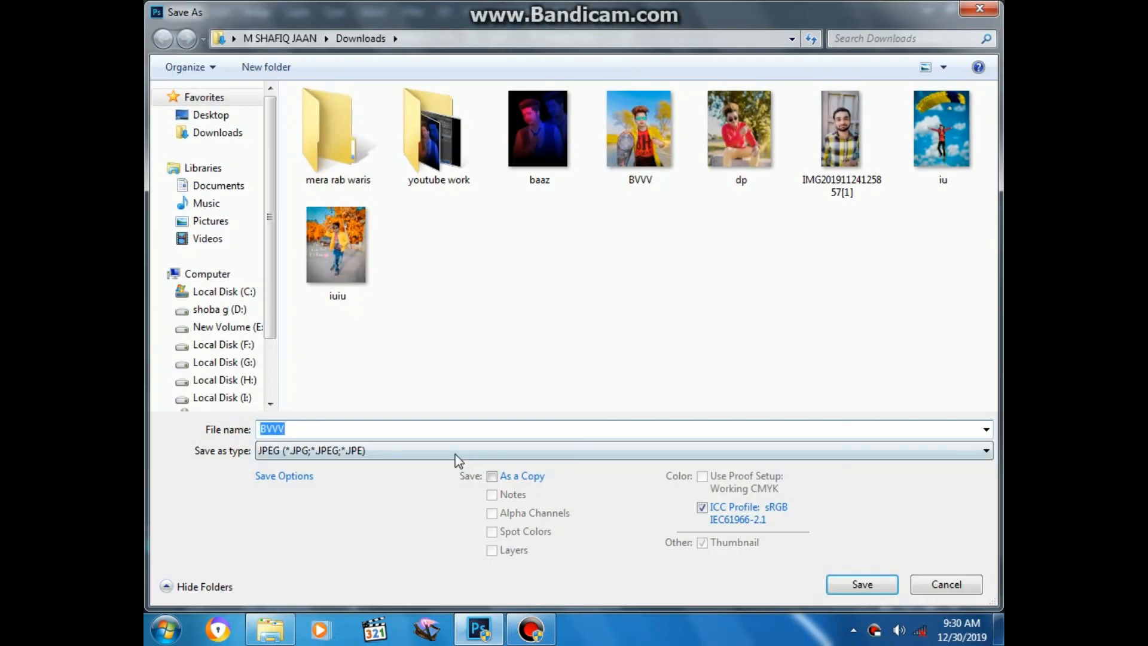
click(861, 584)
click(622, 321)
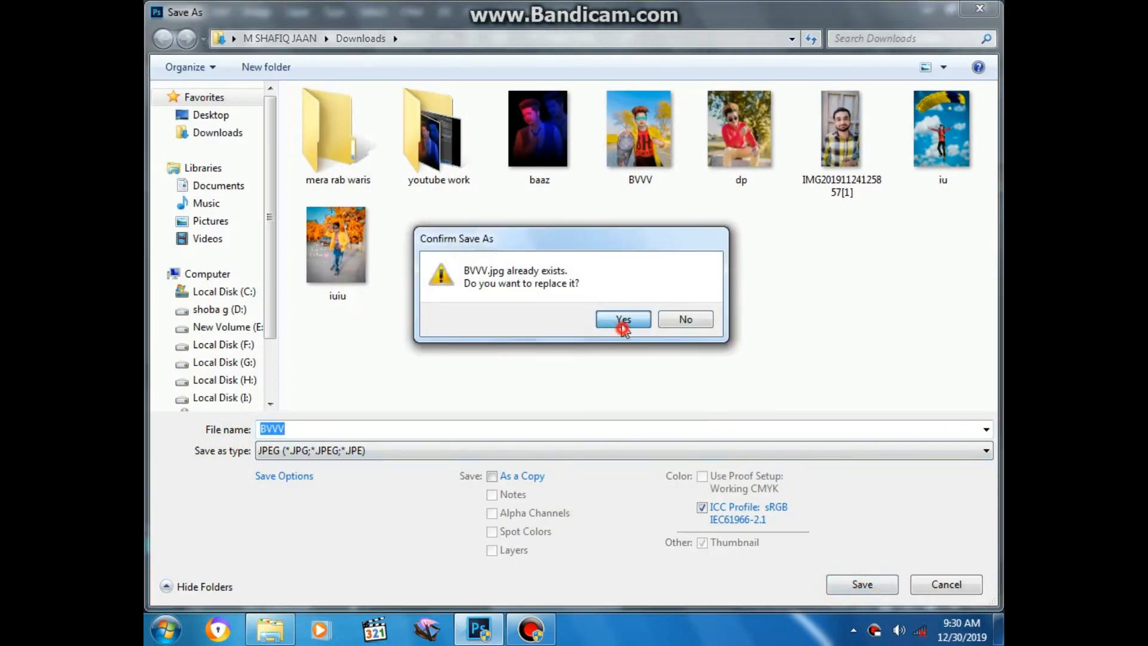
click(660, 159)
key(o)
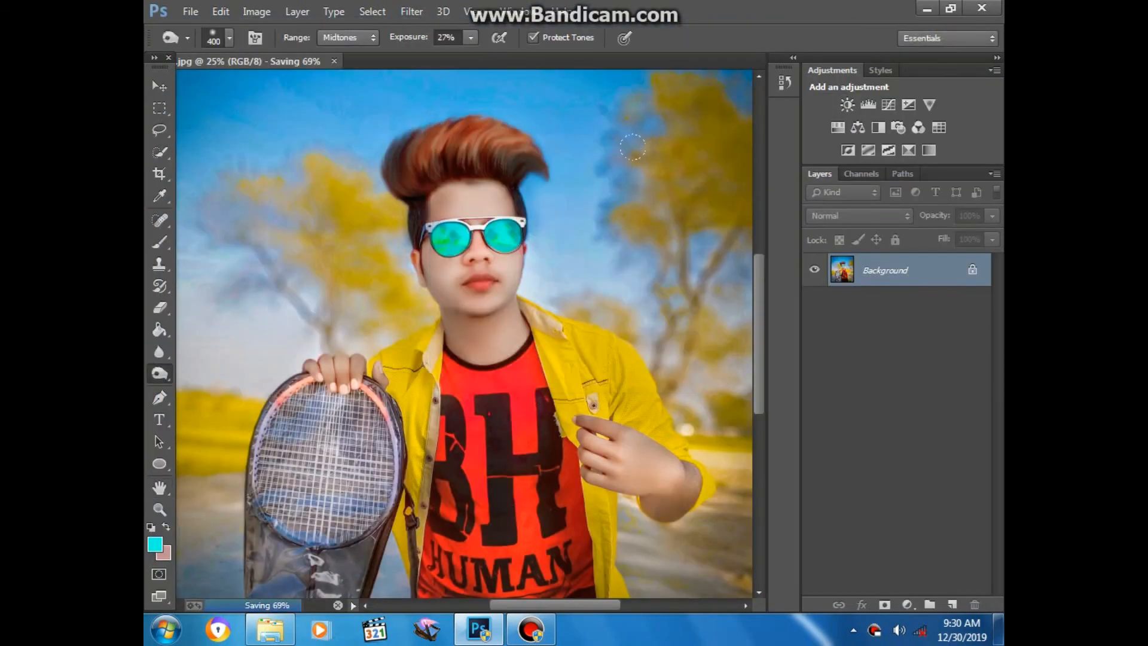